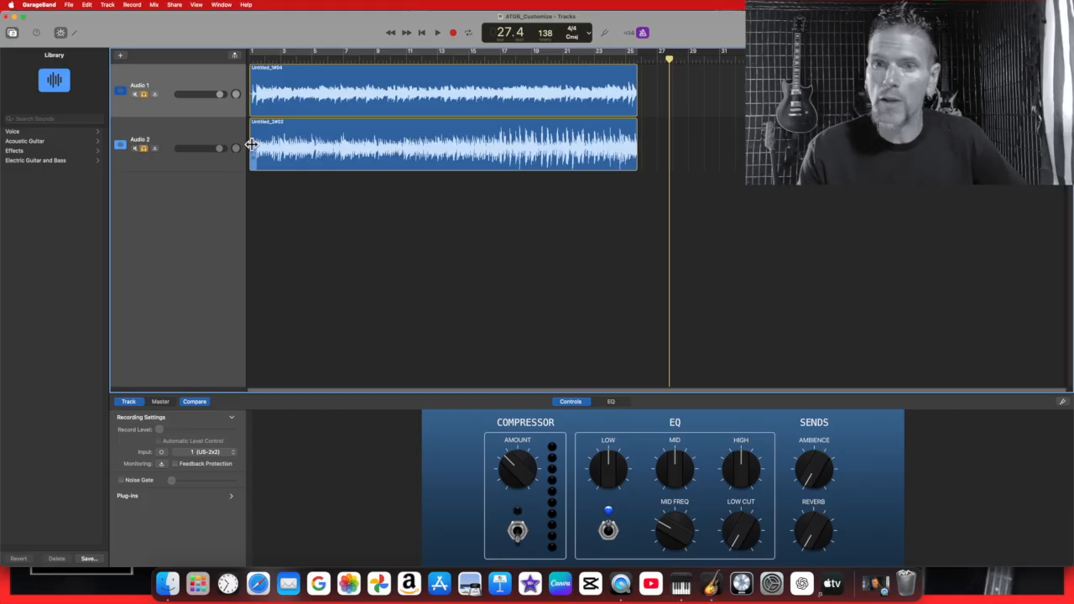
Step: Turn off solo on Audio 2 so only Audio 1 stays soloed, and return the playhead to the project start
left_click(144, 151)
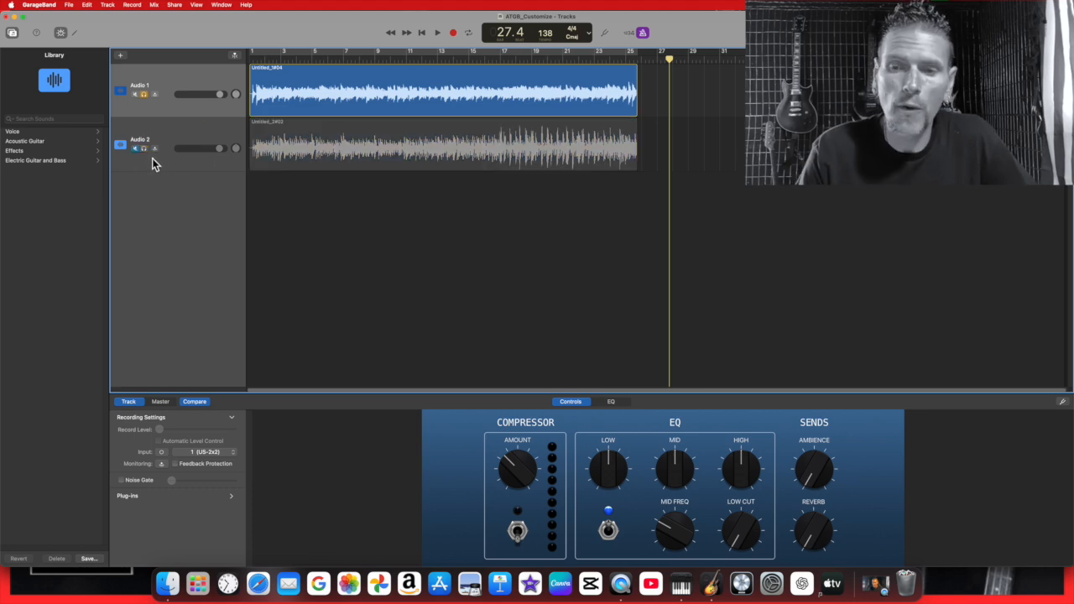
left_click(421, 33)
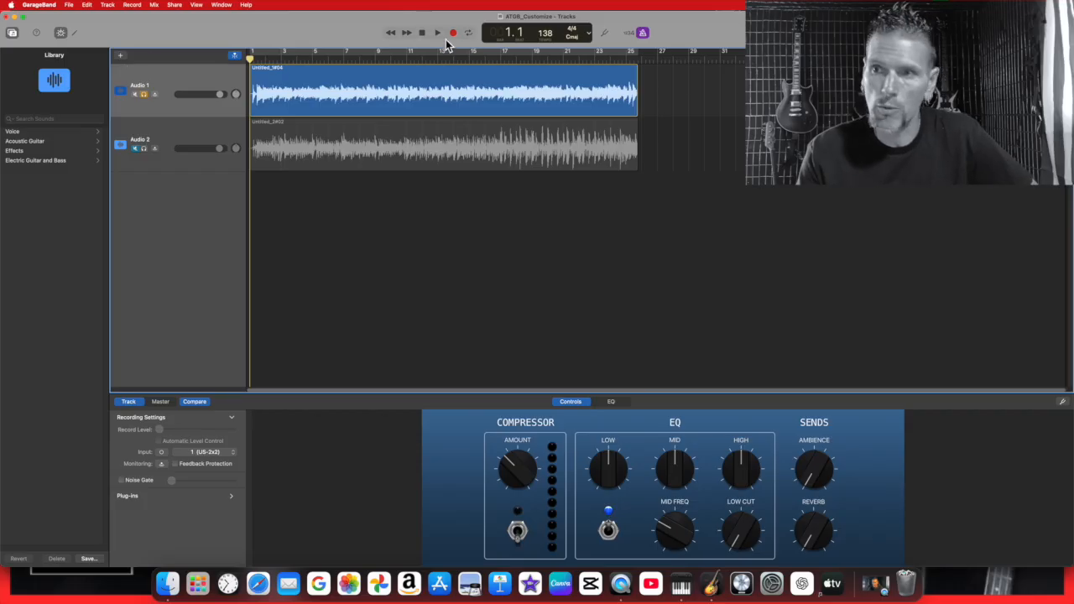
Step: Create a Mic or Line audio track on Input 1 and delete that new track again
left_click(120, 55)
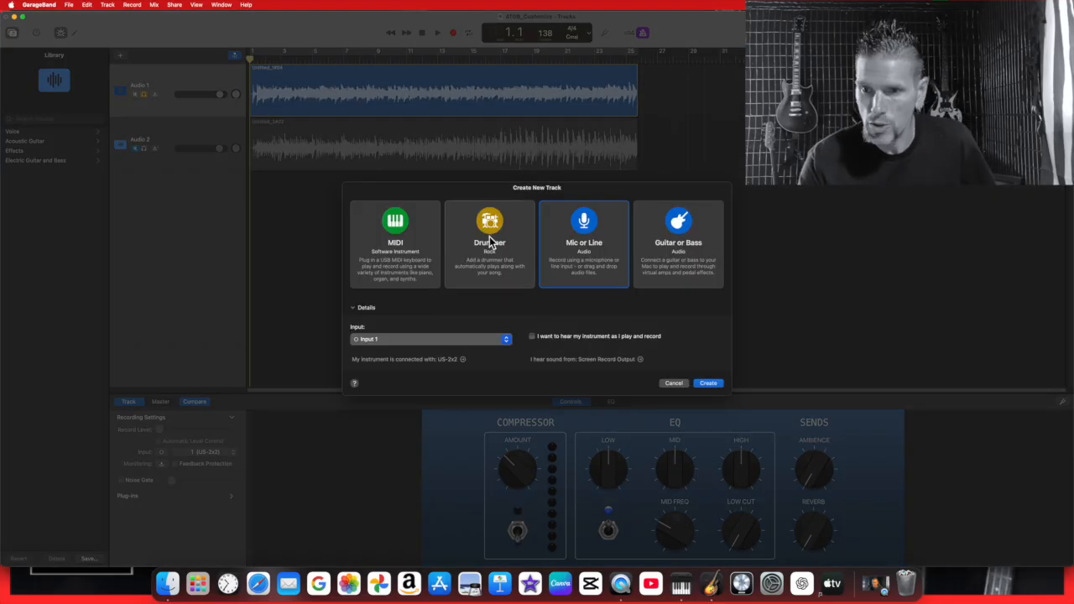
left_click(693, 273)
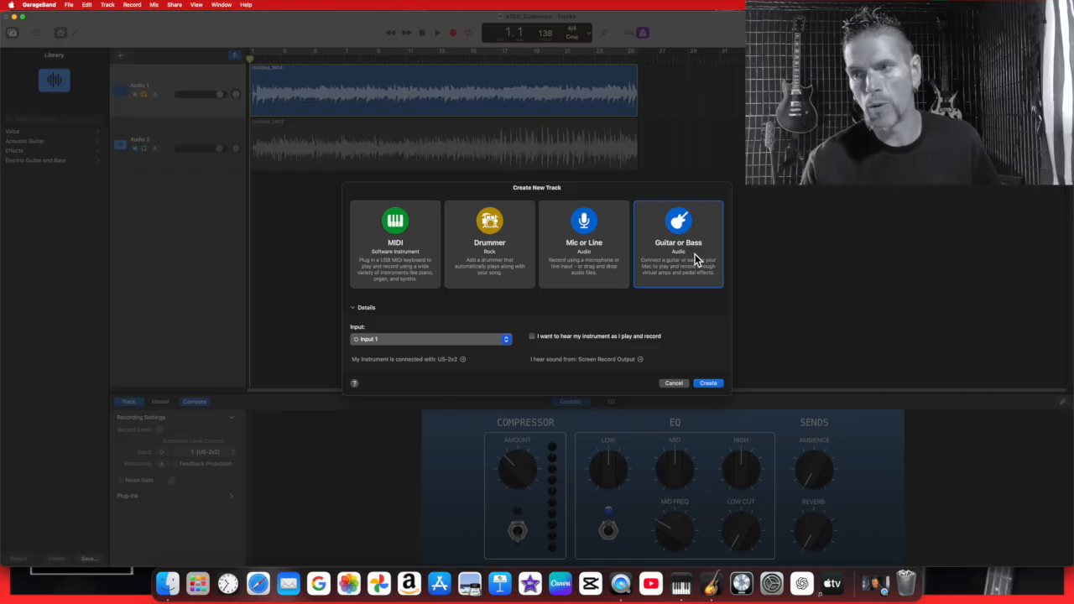
left_click(576, 252)
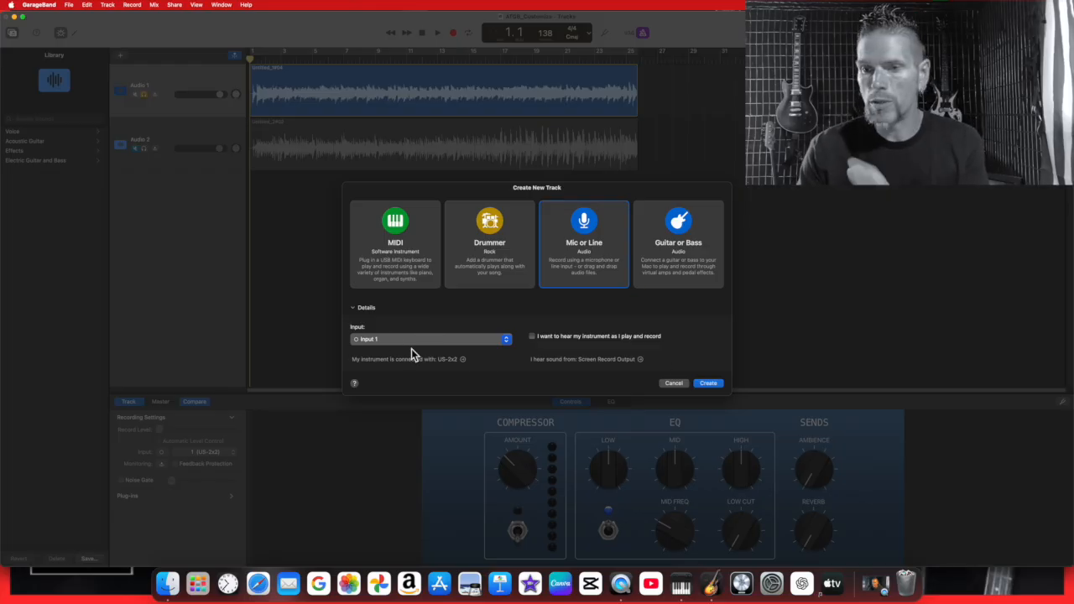
left_click(716, 386)
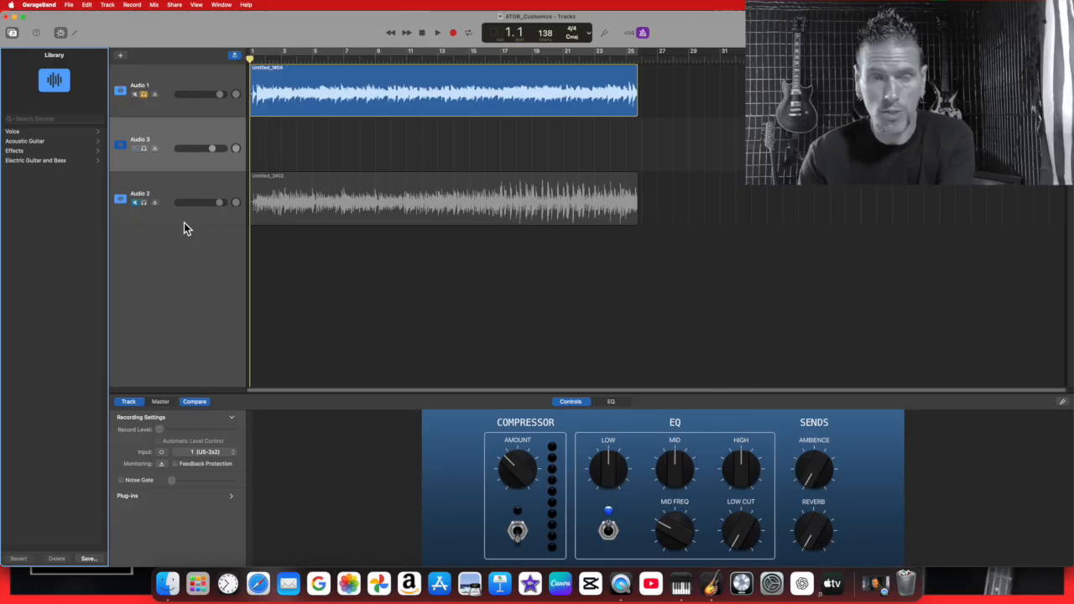
right_click(189, 129)
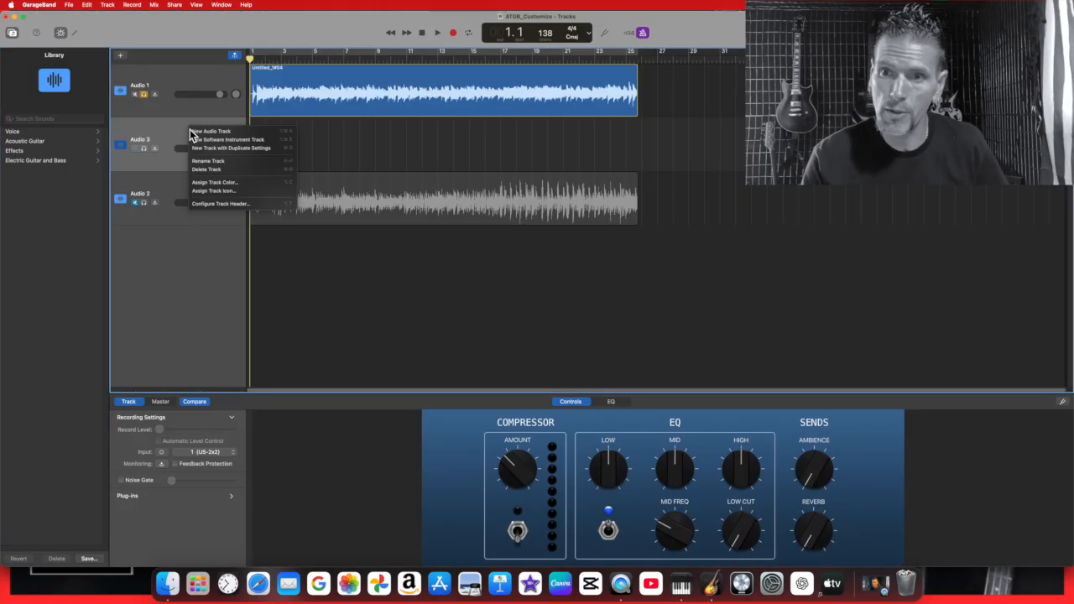
left_click(218, 170)
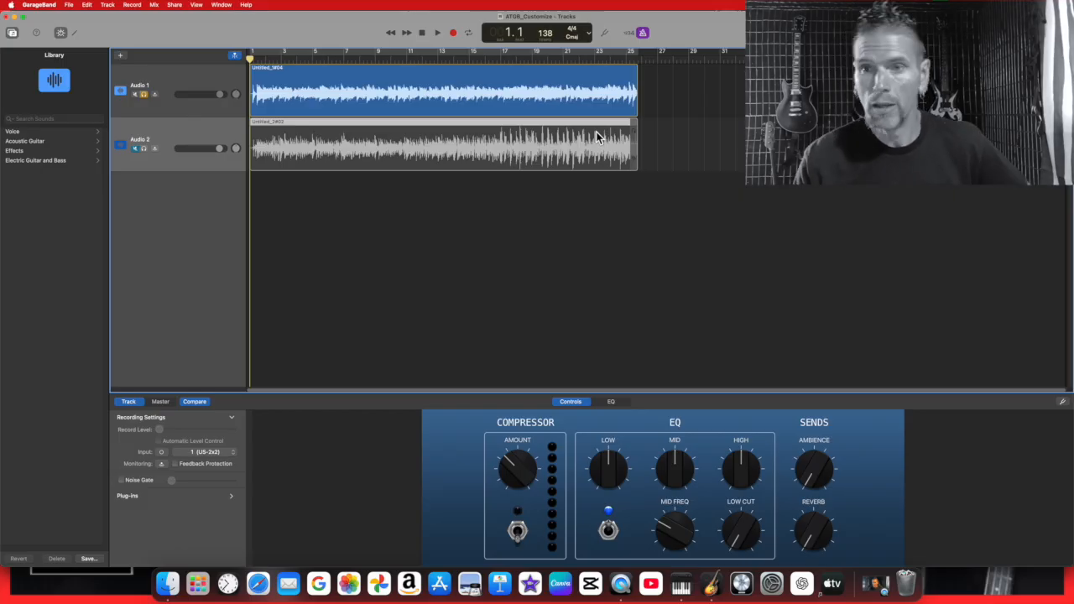
Step: Switch off the metronome during playback, stop, and set a cycle range from bar 1 across the full length of the recorded regions
left_click(438, 32)
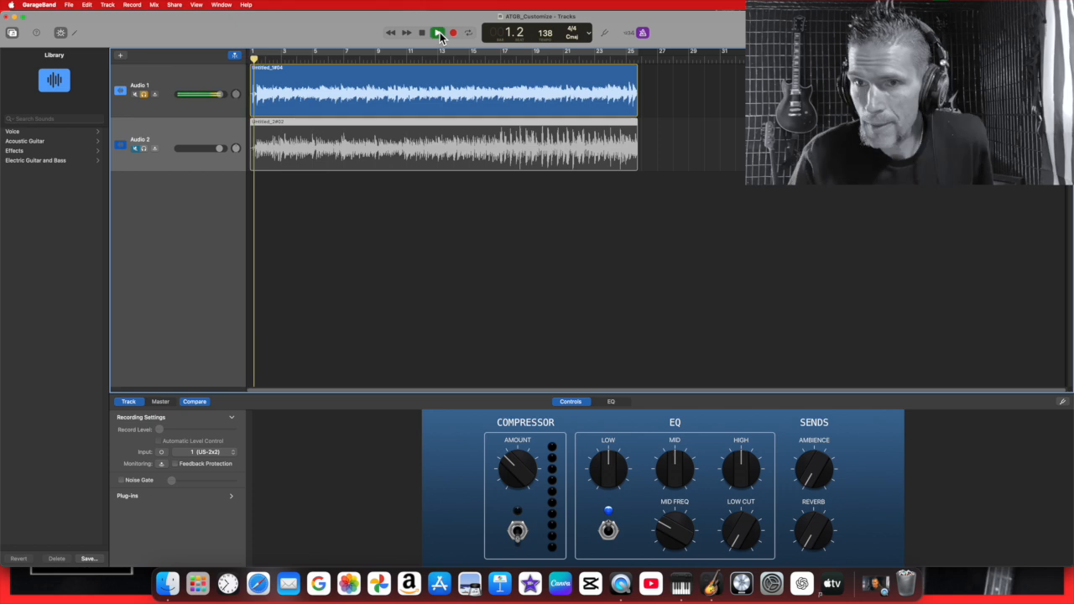
left_click(643, 33)
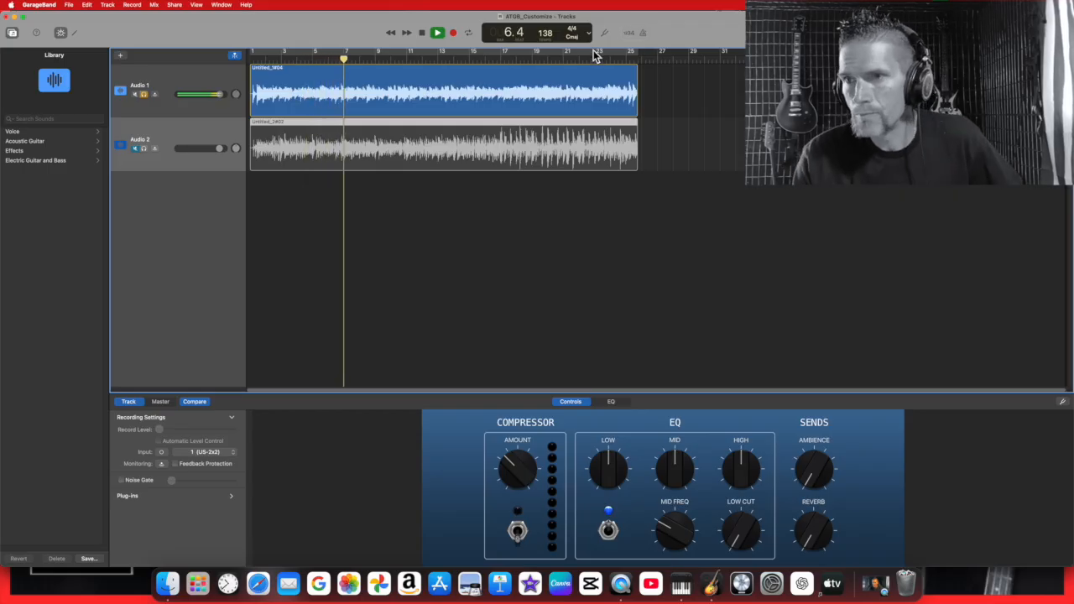
left_click(424, 35)
left_click_drag(257, 59, 639, 94)
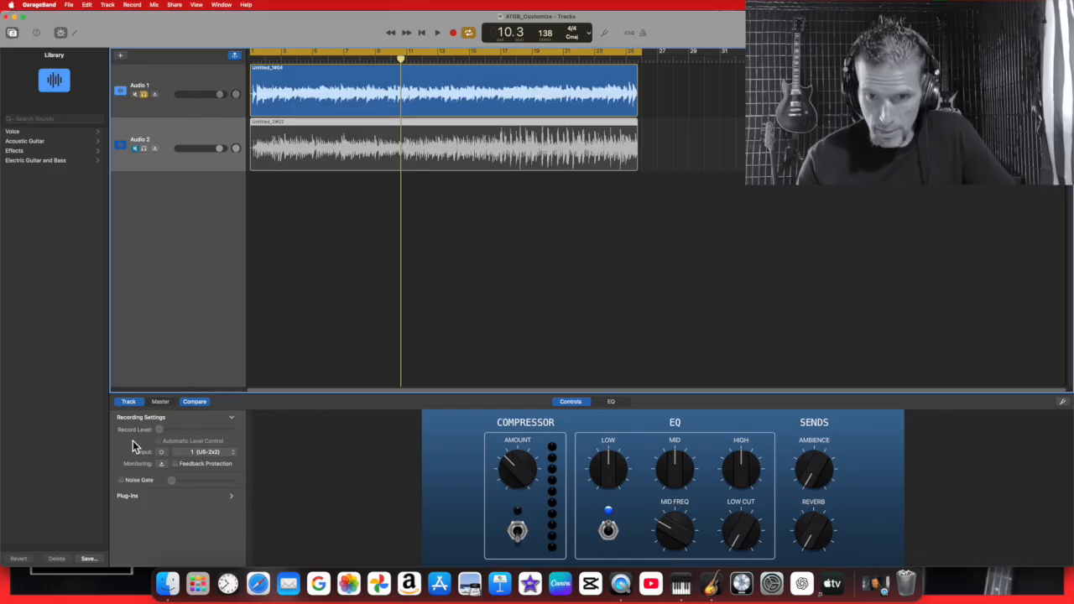
Step: Insert the Amp Designer plug-in in the slot after Channel EQ on Audio 1 and move its window below the tracks
left_click(158, 403)
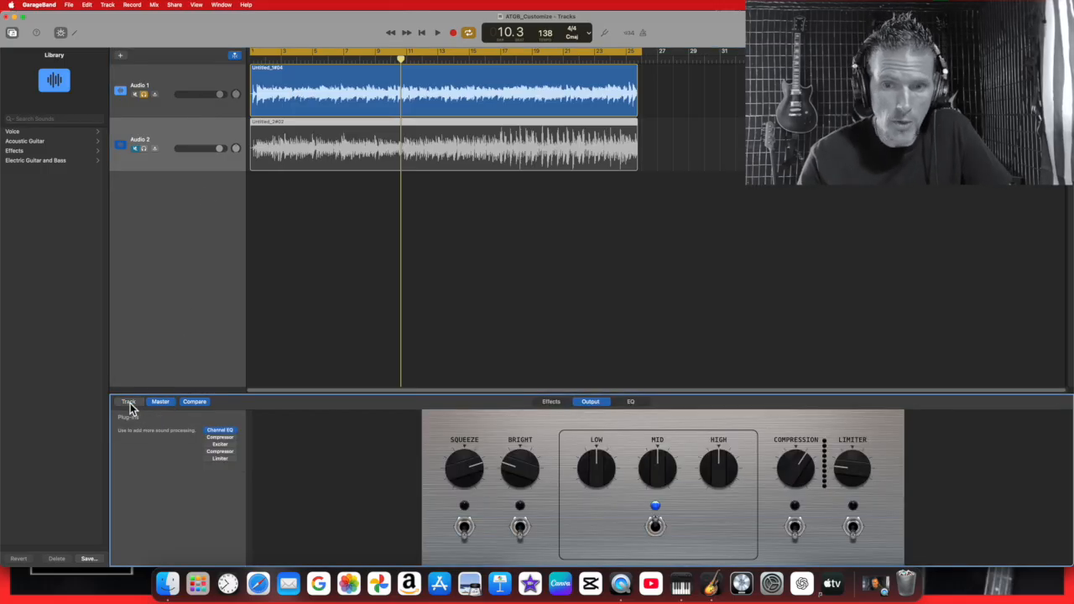
left_click(129, 402)
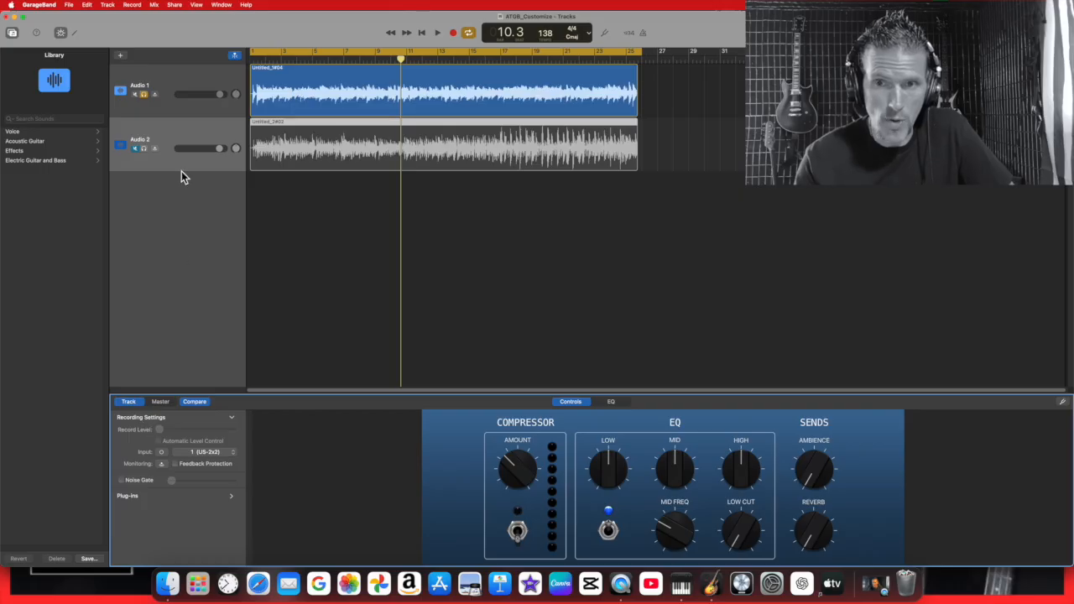
left_click(157, 105)
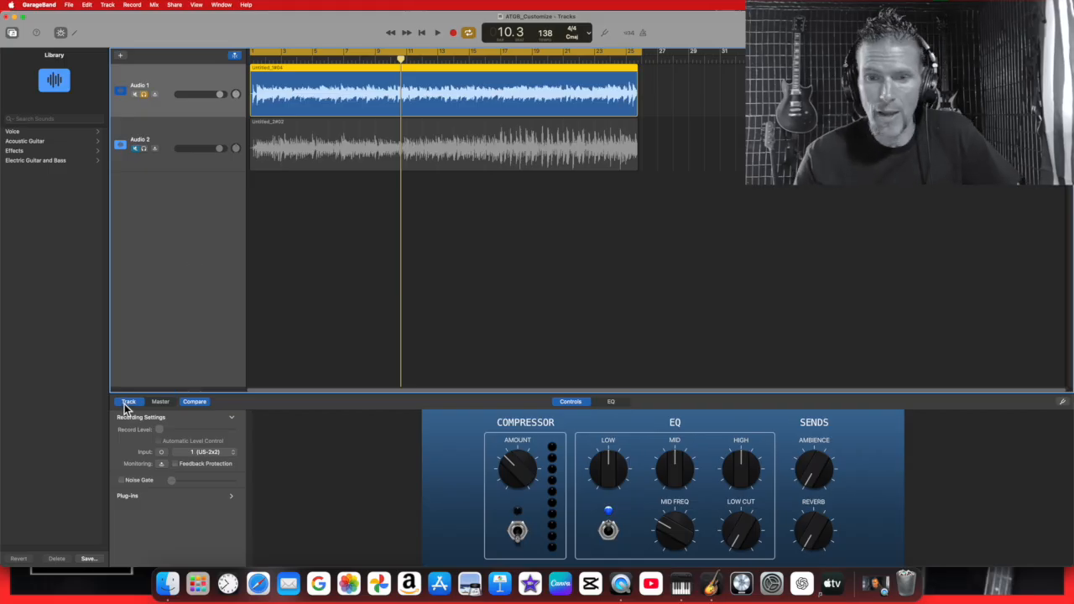
left_click(233, 498)
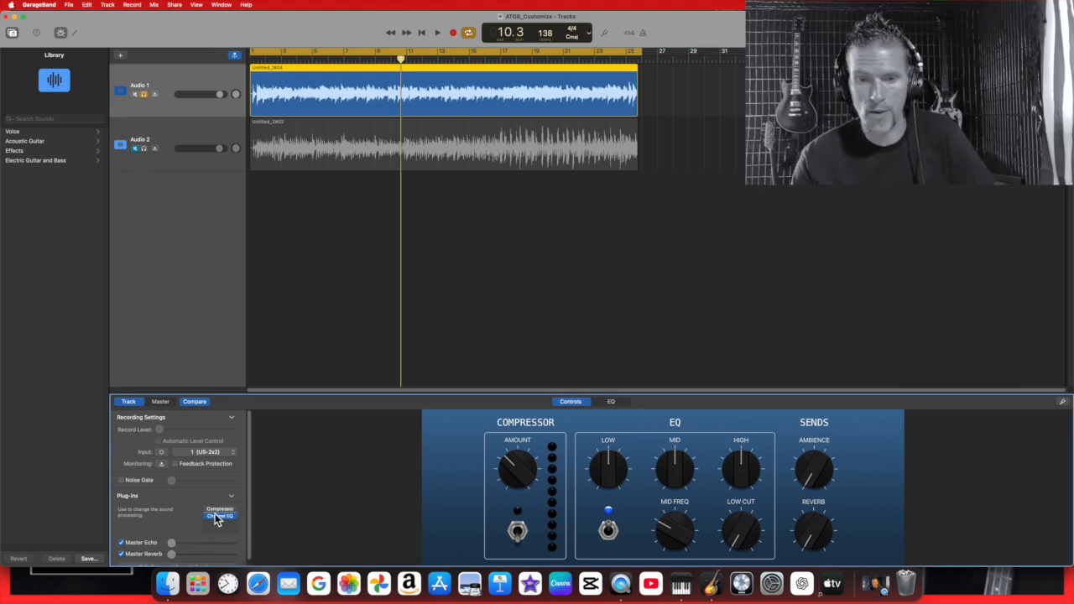
scroll(214, 513, "down", 1)
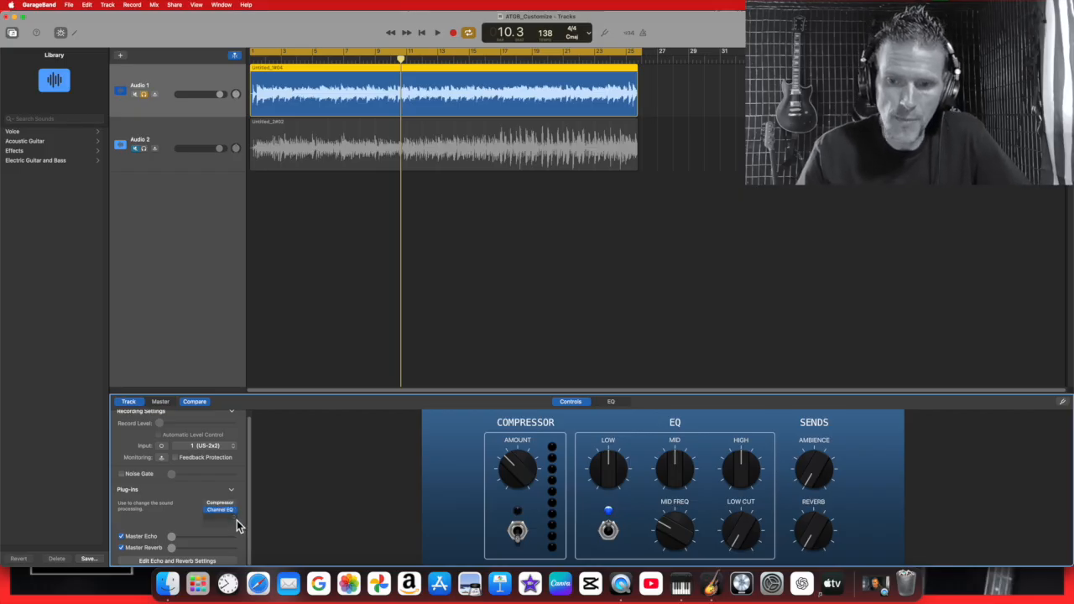
left_click(237, 521)
mouse_move(237, 522)
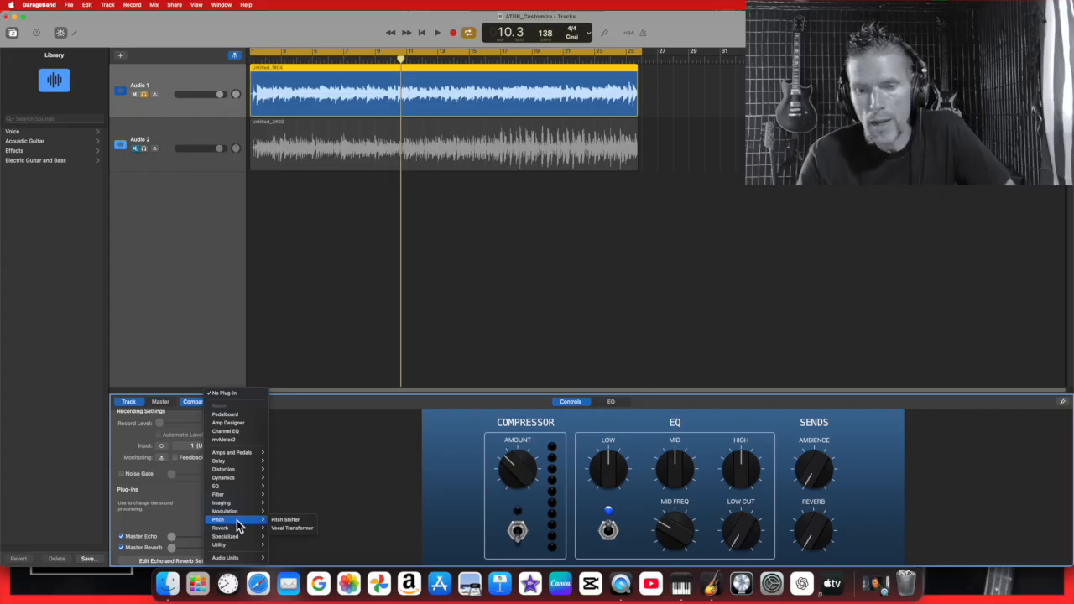
mouse_move(240, 456)
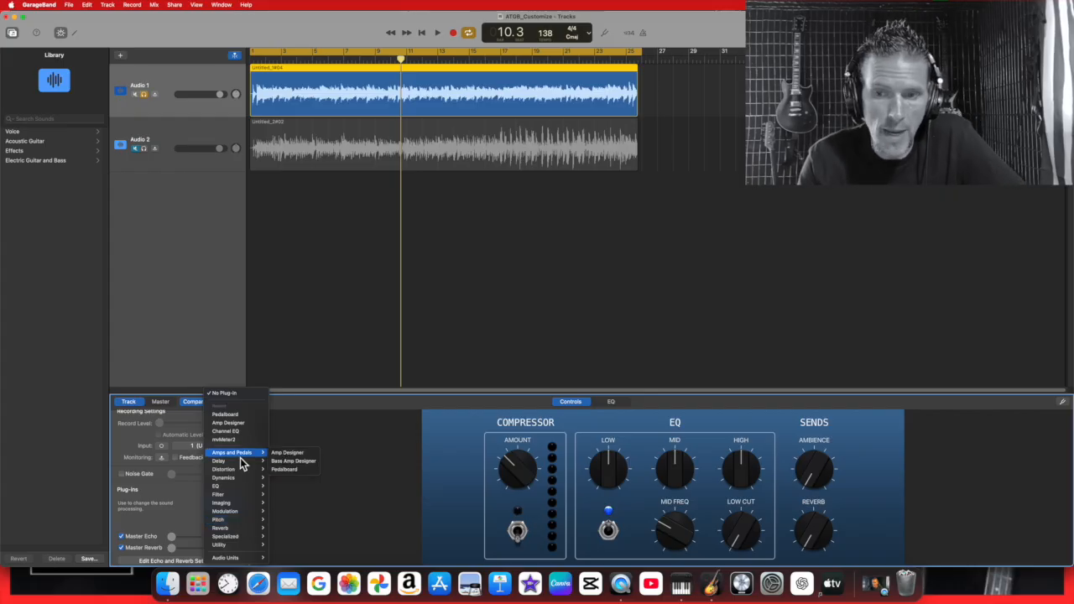
left_click(300, 455)
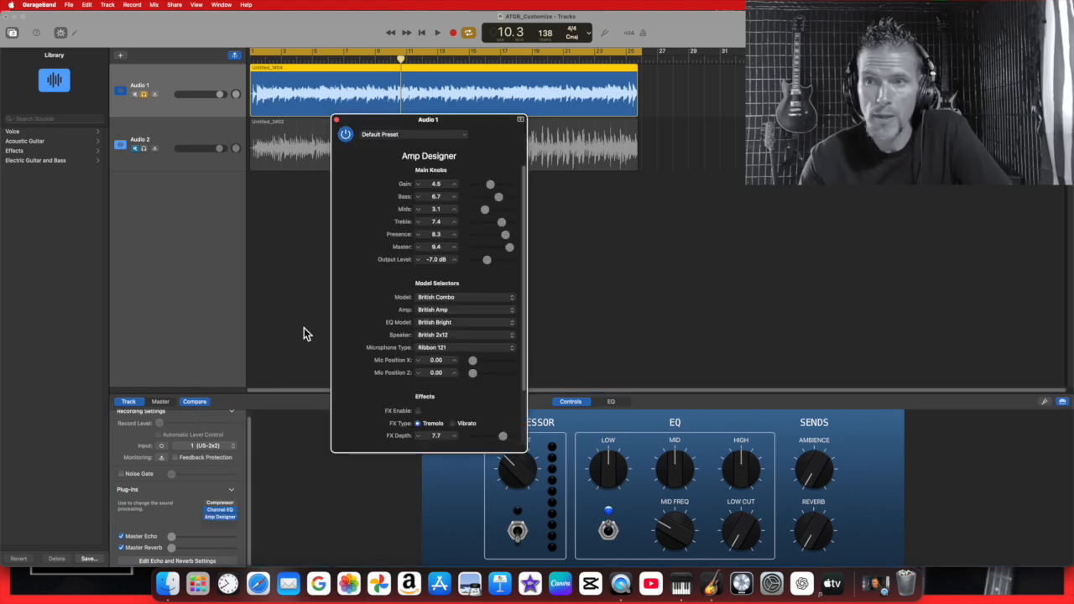
left_click_drag(386, 120, 325, 186)
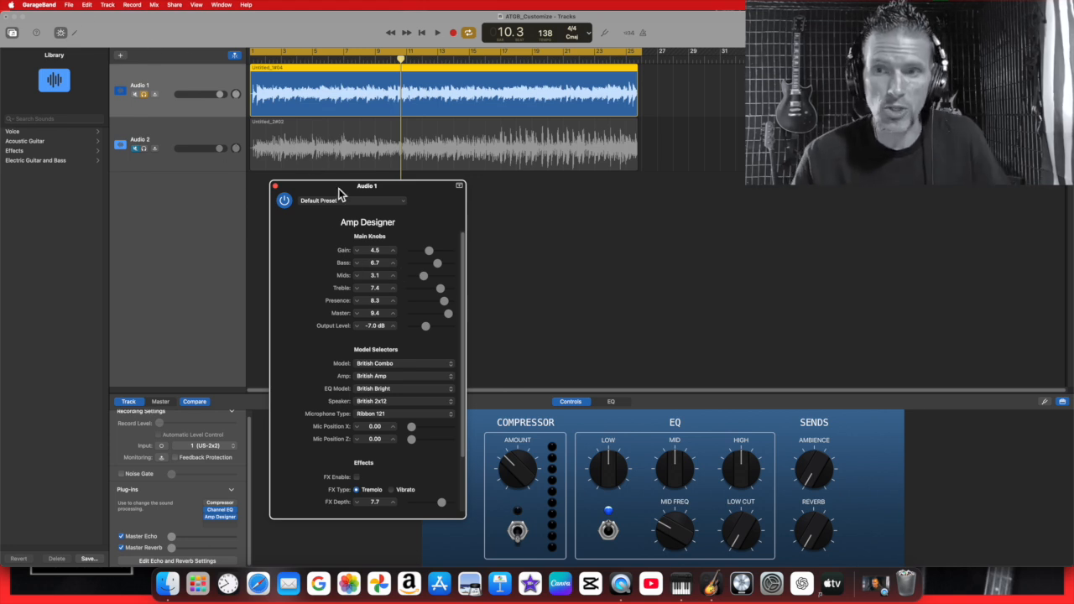
Step: Disable "Open plug-ins in Controls view by default" in the general settings and close the settings
left_click(54, 6)
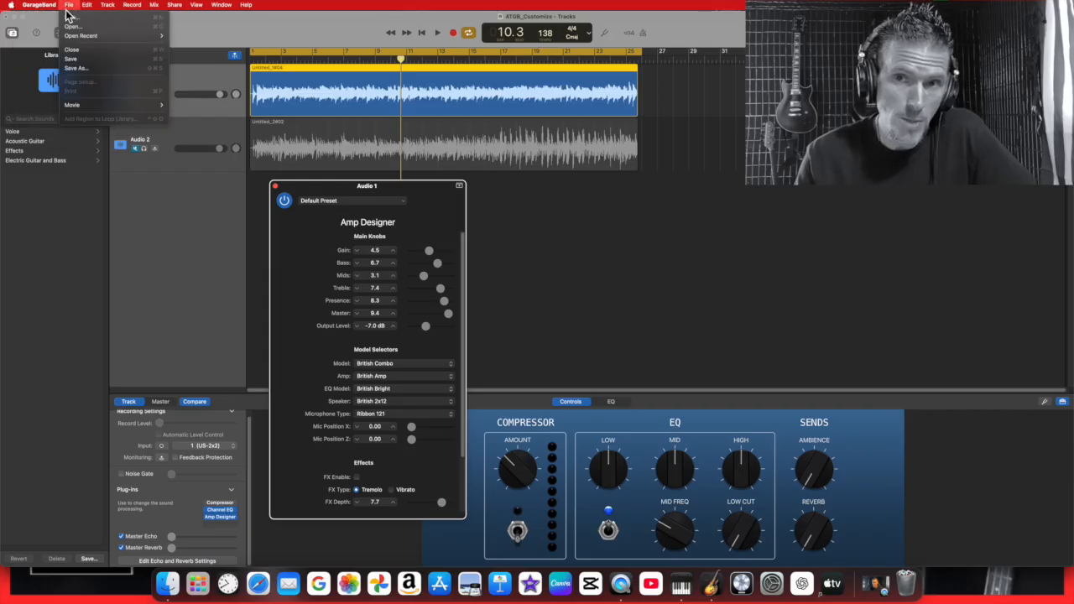
left_click(47, 33)
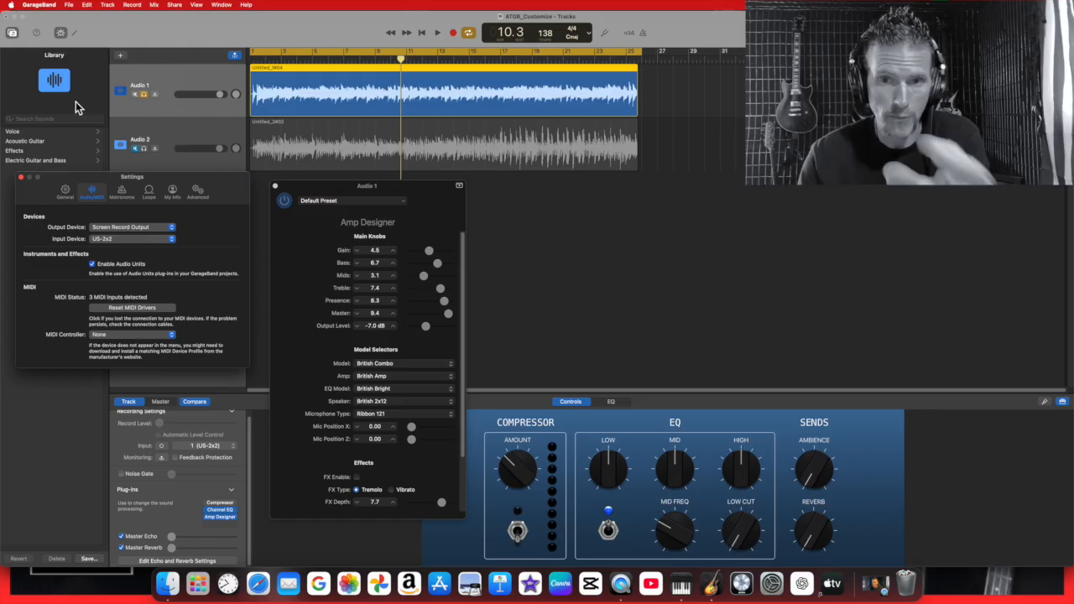
left_click(68, 196)
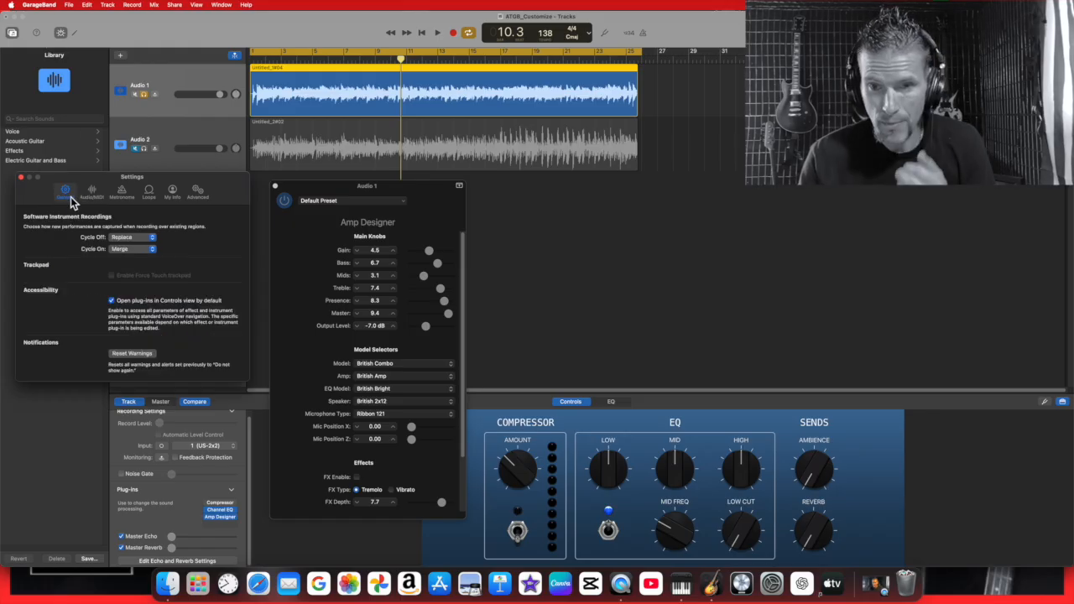
left_click(85, 195)
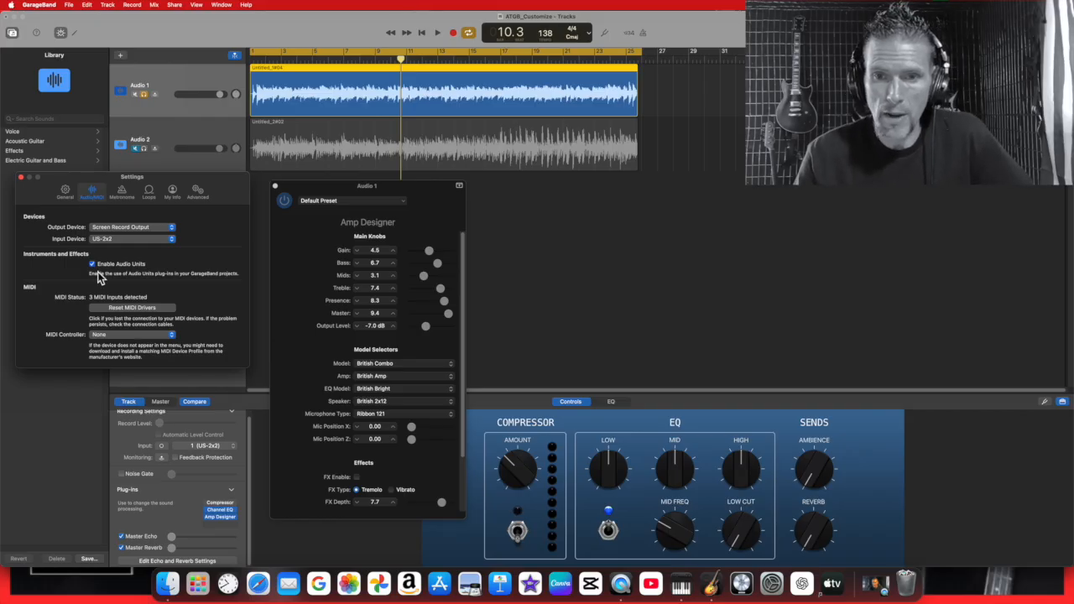
left_click(67, 192)
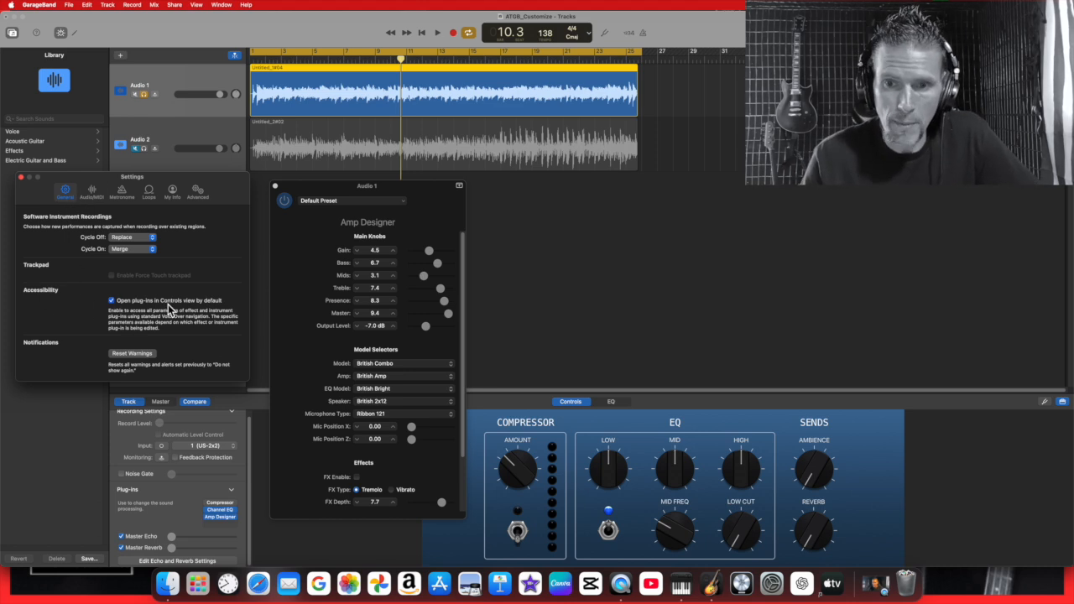
left_click(111, 301)
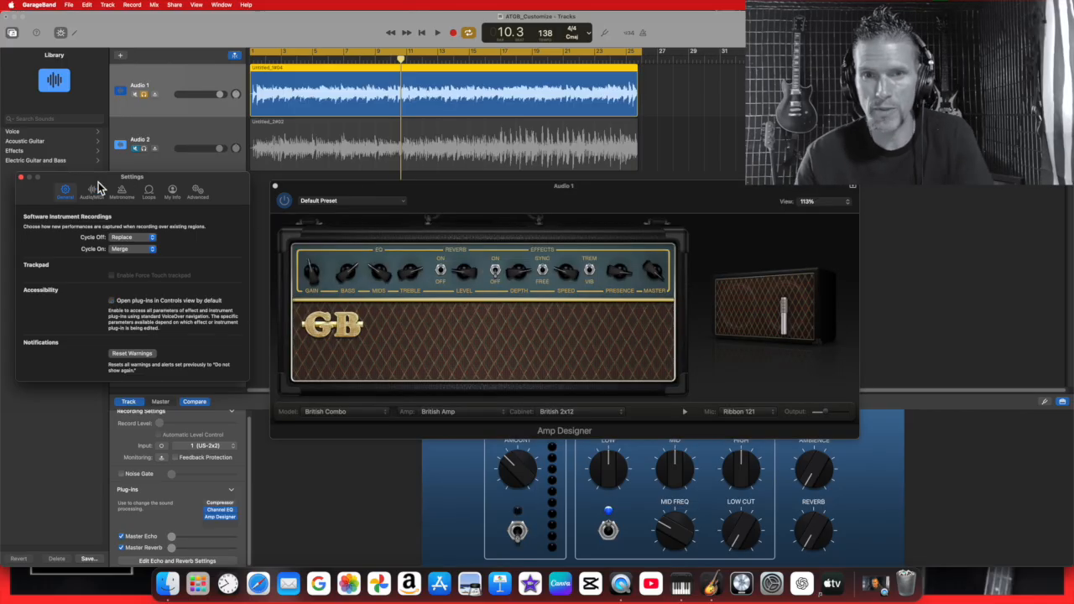
left_click(21, 178)
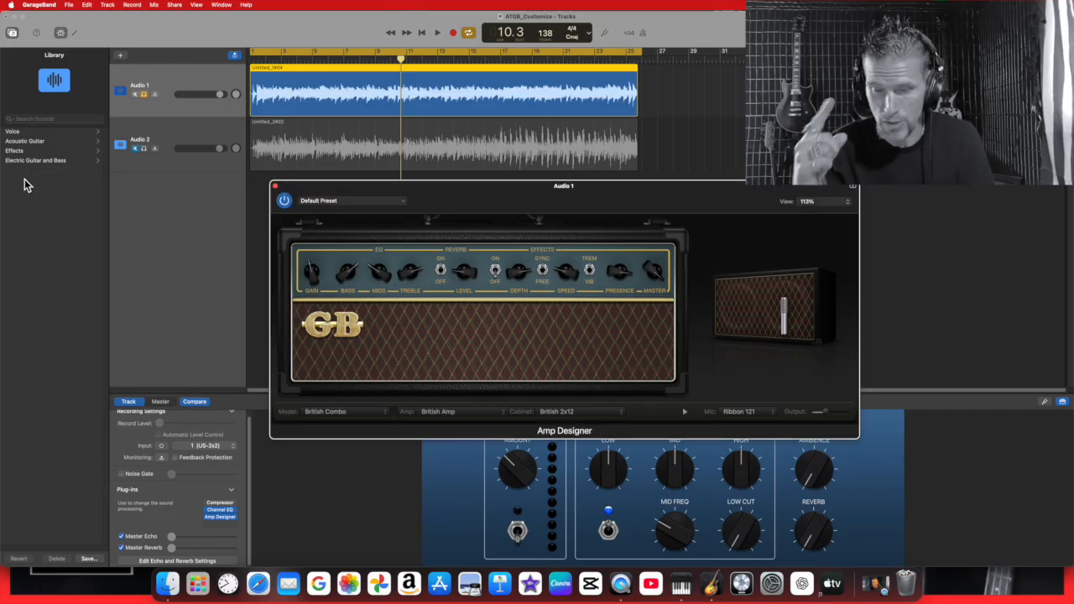
Step: Reopen the general settings, toggle the Controls view default for plug-ins on and off again, and close the settings
mouse_move(579, 266)
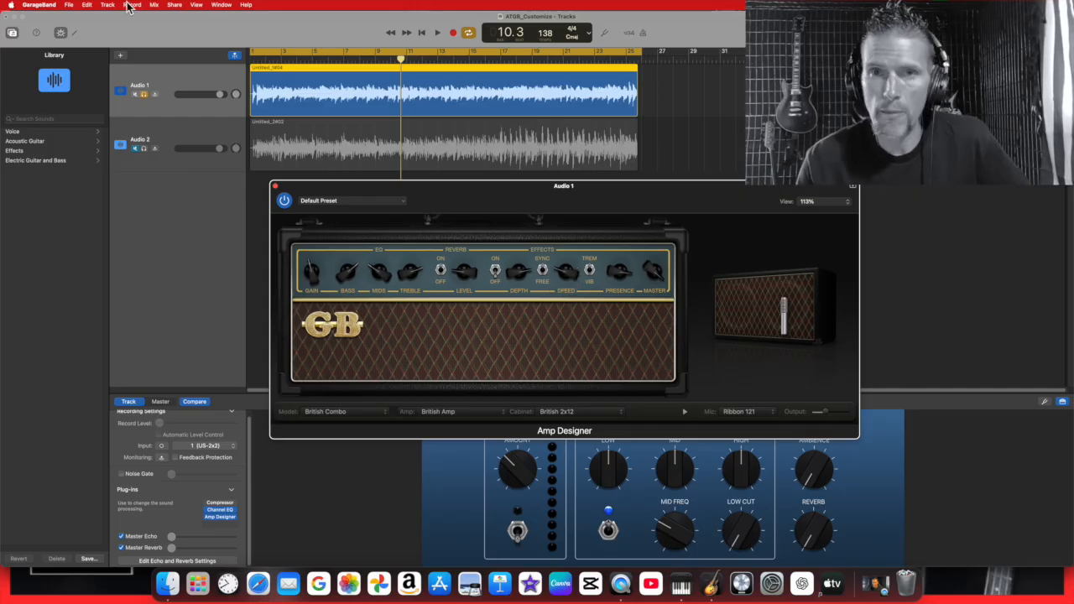
left_click(42, 5)
left_click(48, 30)
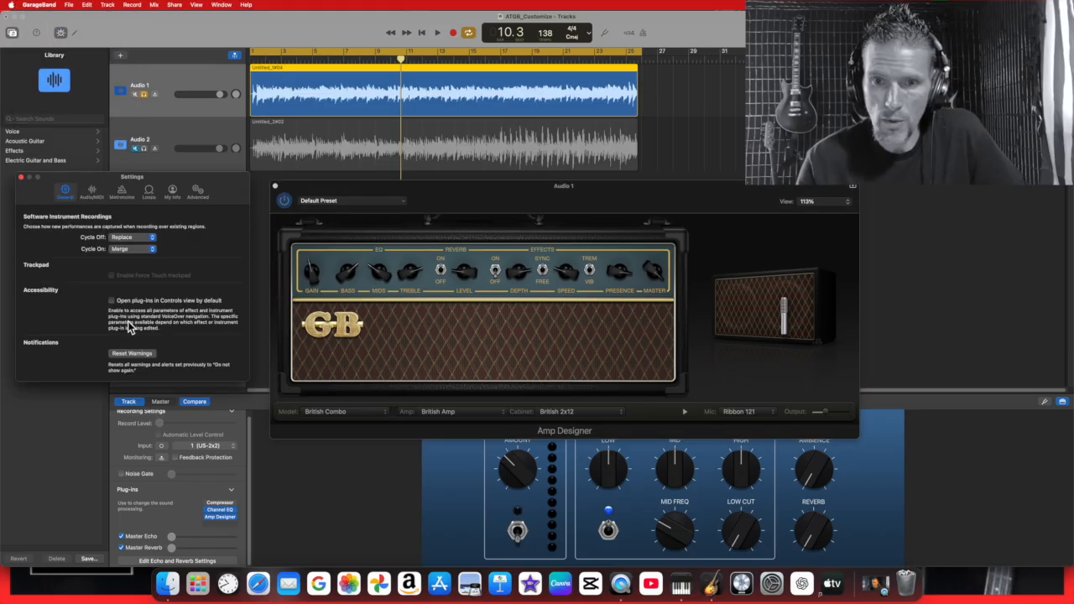
left_click(112, 300)
left_click(112, 301)
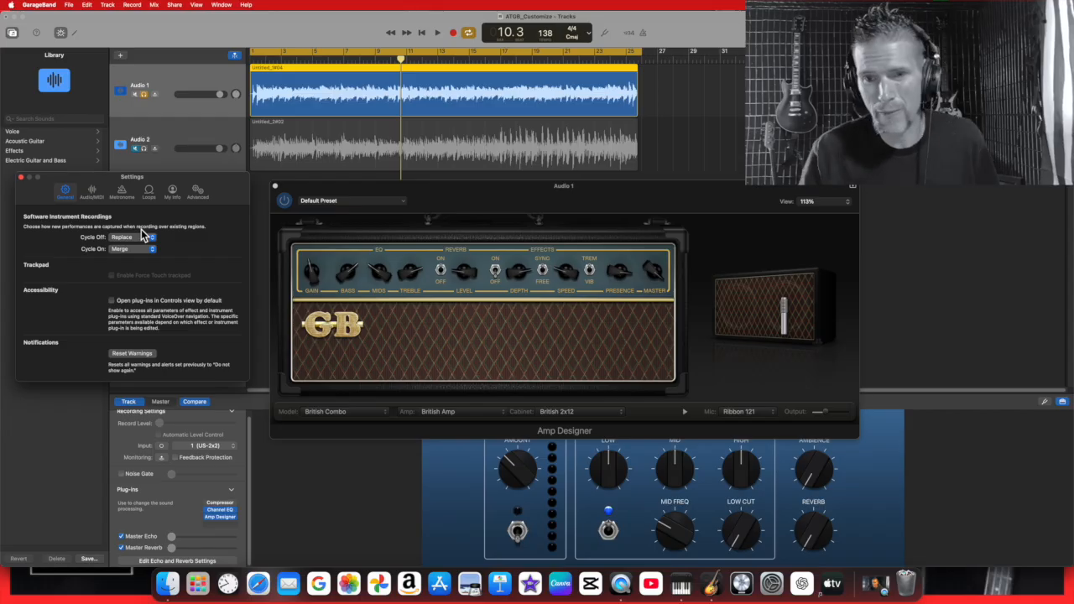
left_click(21, 177)
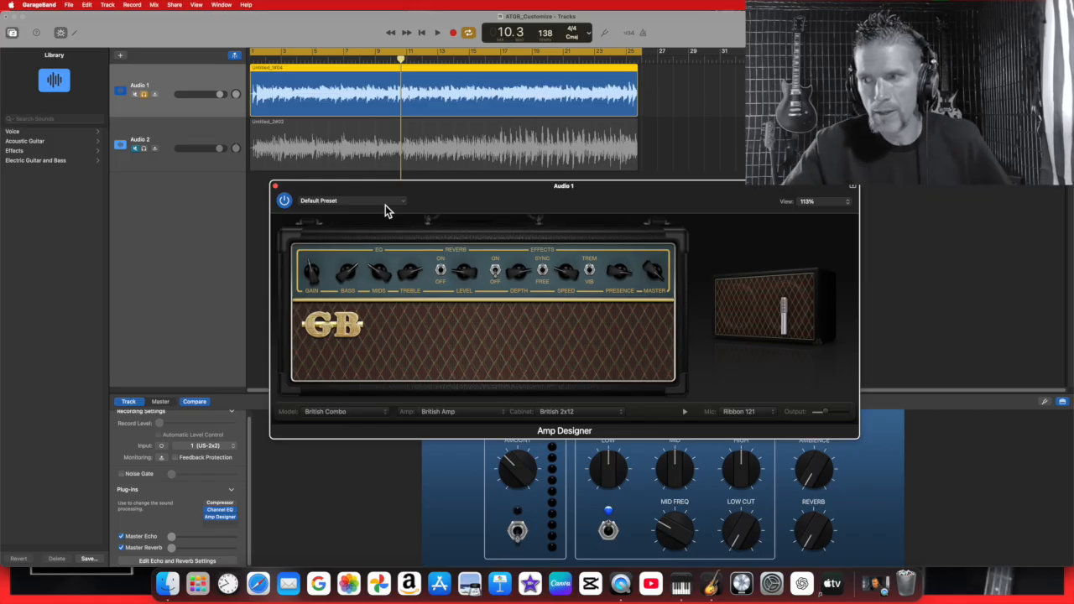
Step: Shift the Amp Designer microphone slightly farther away from the speaker cabinet
mouse_move(812, 300)
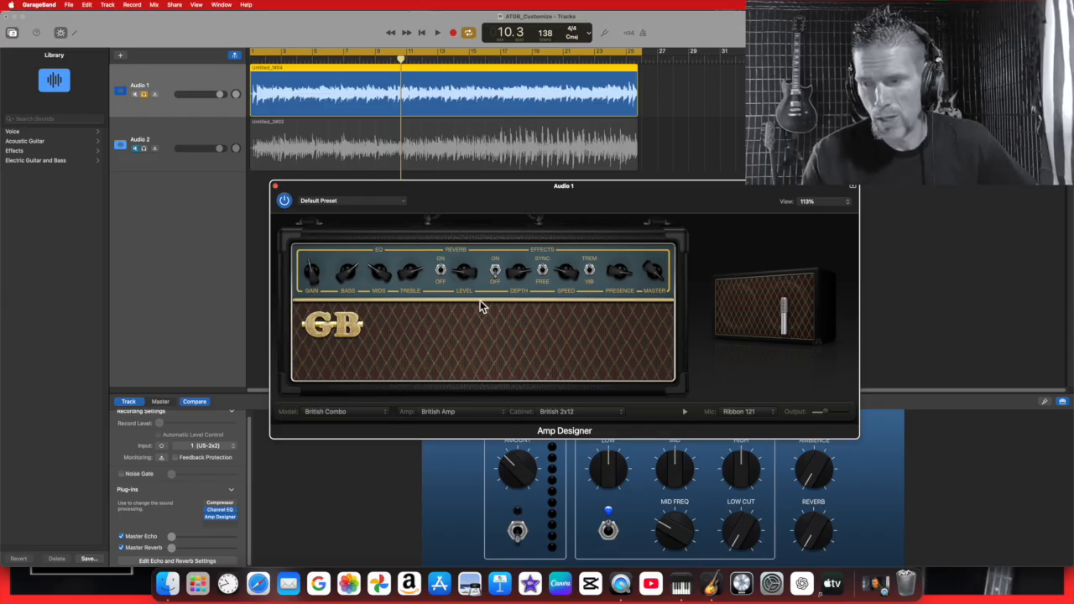
mouse_move(730, 299)
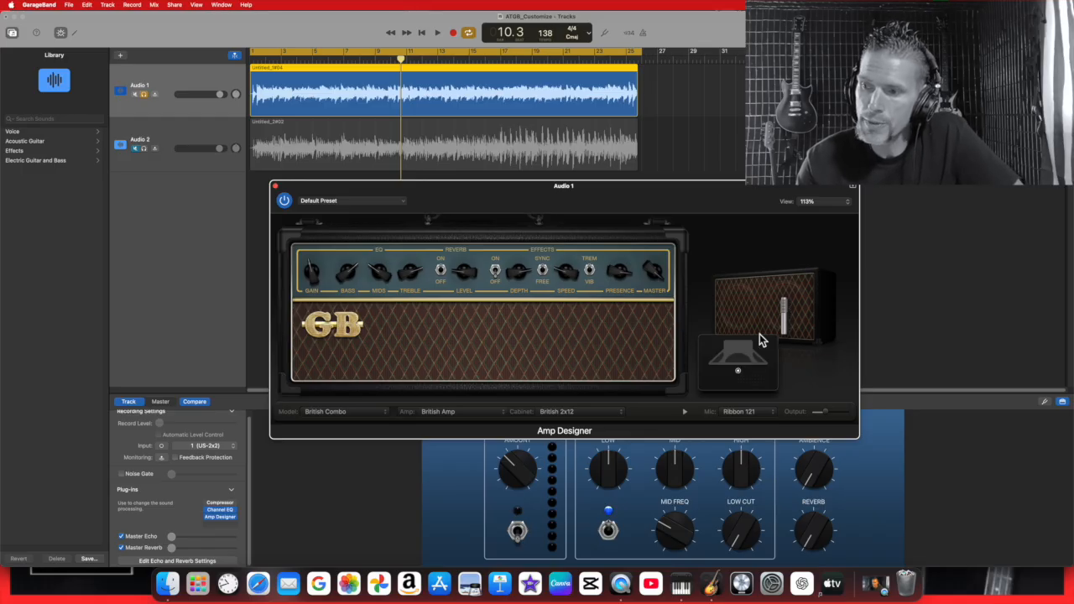
mouse_move(739, 372)
left_mouse_down()
mouse_move(750, 387)
mouse_move(758, 377)
mouse_move(739, 386)
mouse_move(748, 384)
mouse_move(741, 367)
mouse_move(741, 392)
mouse_move(774, 376)
mouse_move(738, 378)
left_mouse_up()
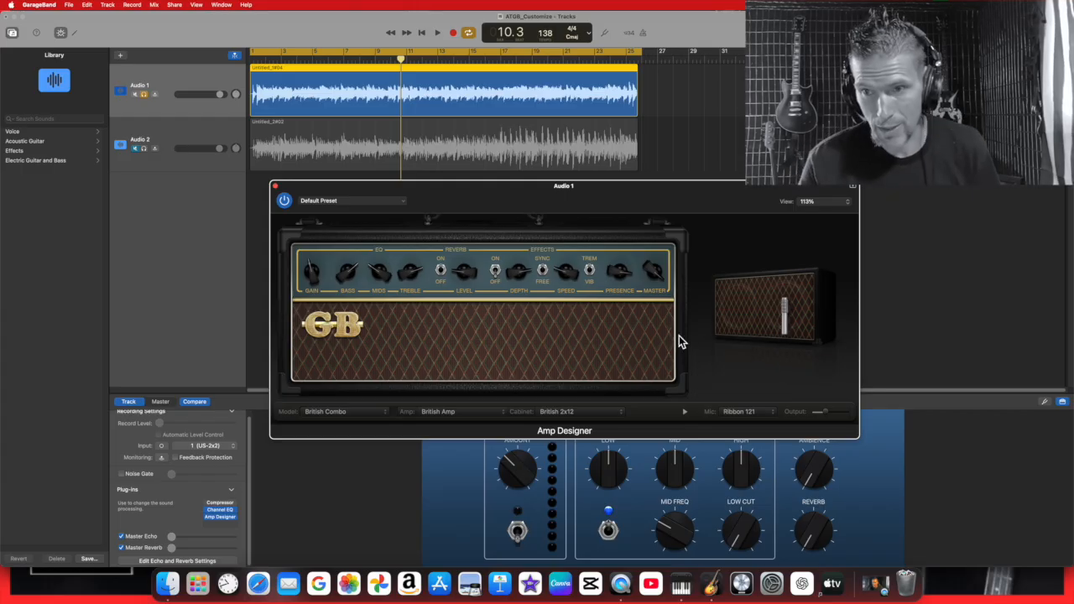
Step: Try the clean presets British Blend Clean and Custom Studio Clean in Amp Designer
left_click(403, 202)
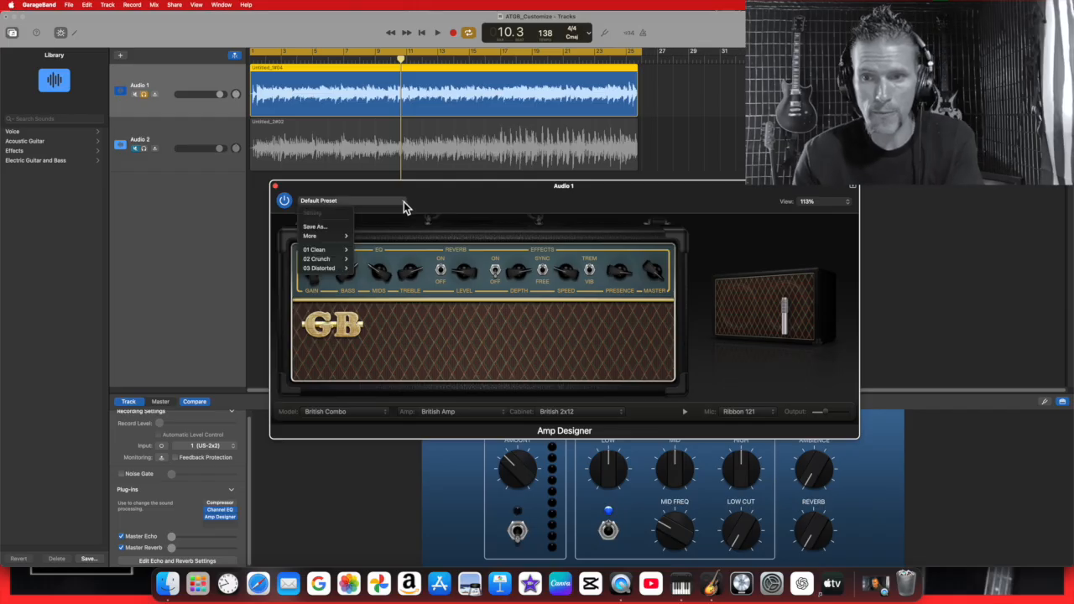
mouse_move(340, 252)
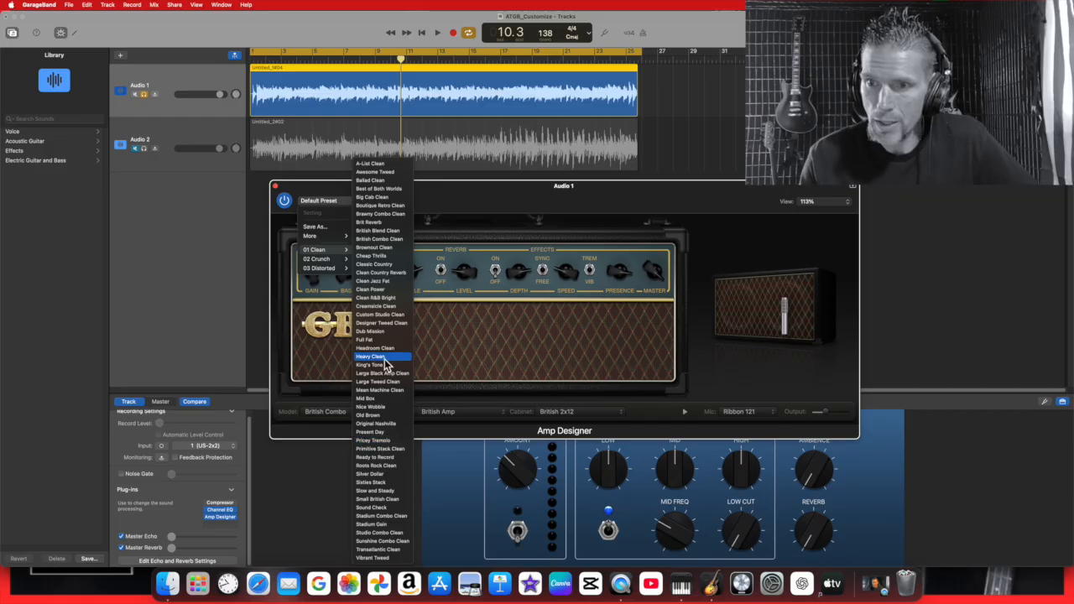
left_click(382, 232)
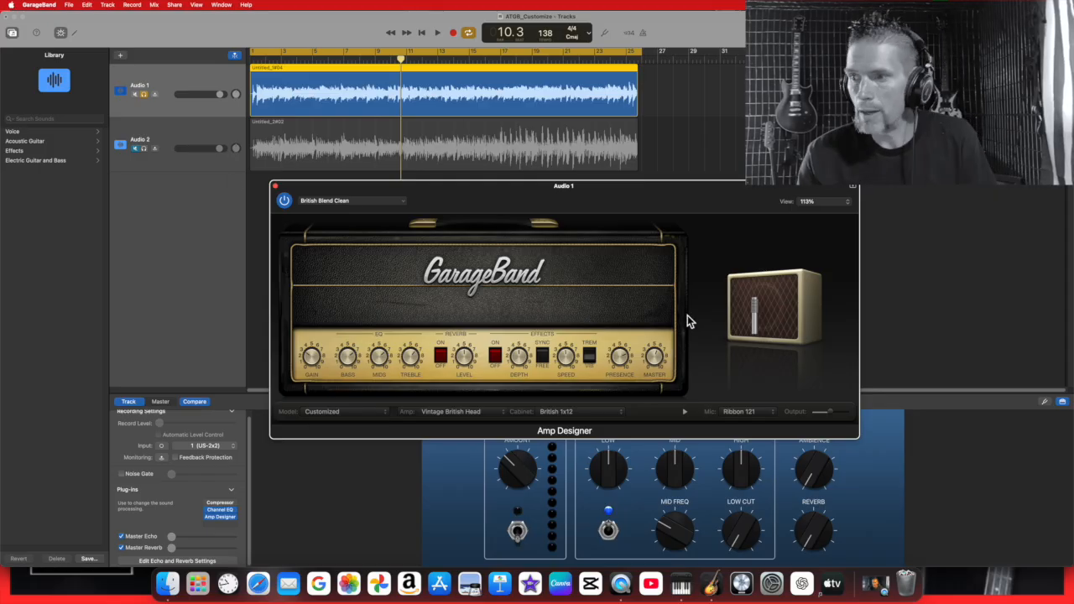
left_click(402, 202)
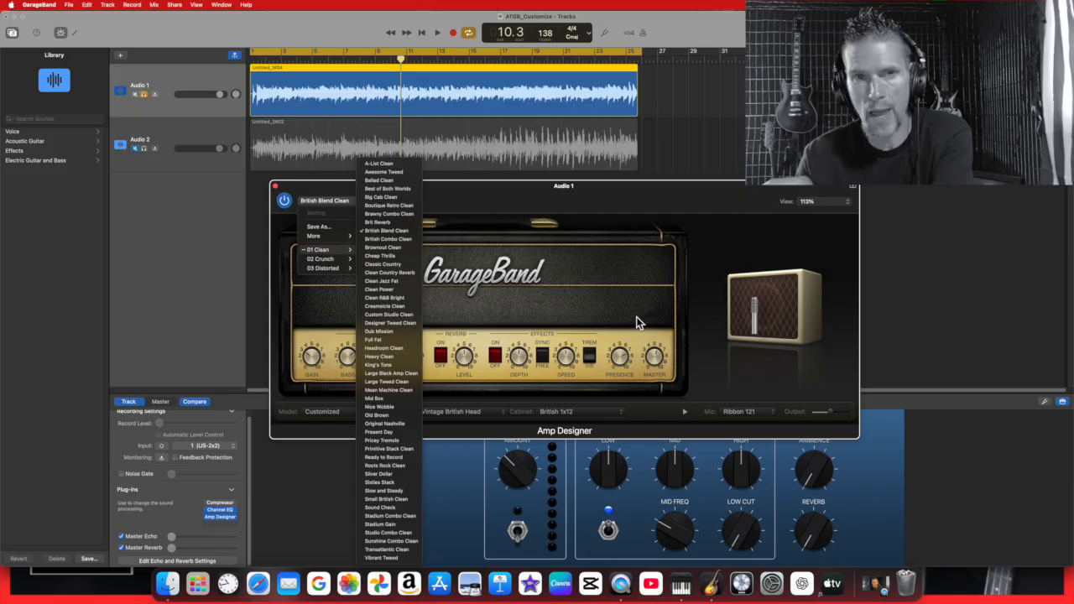
left_click(411, 315)
mouse_move(722, 336)
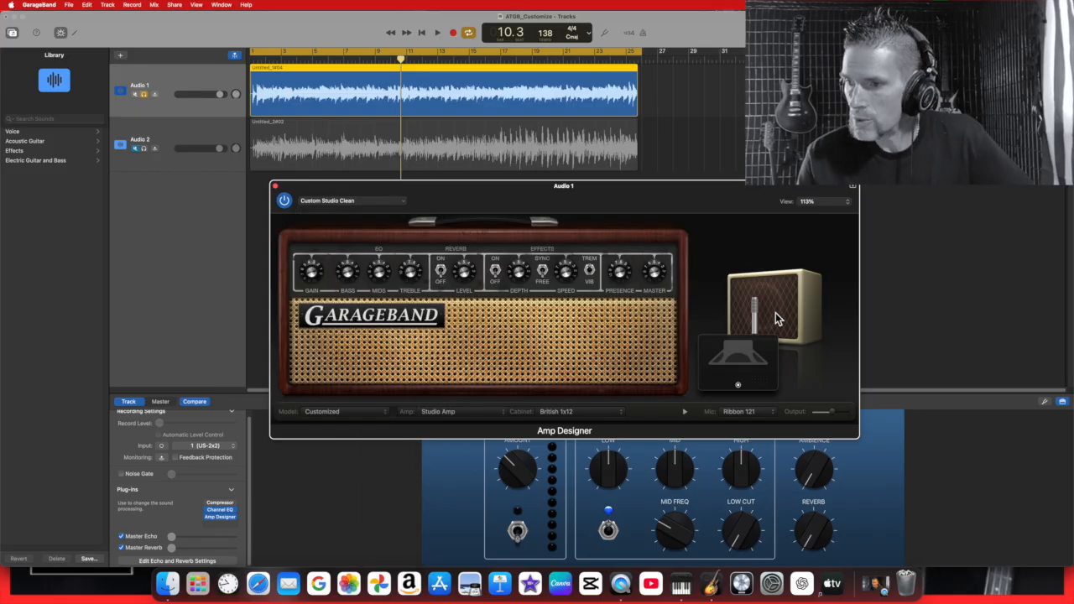
Step: Load the Headroom Clean preset and move the microphone slightly closer to the speaker cabinet
left_click(398, 204)
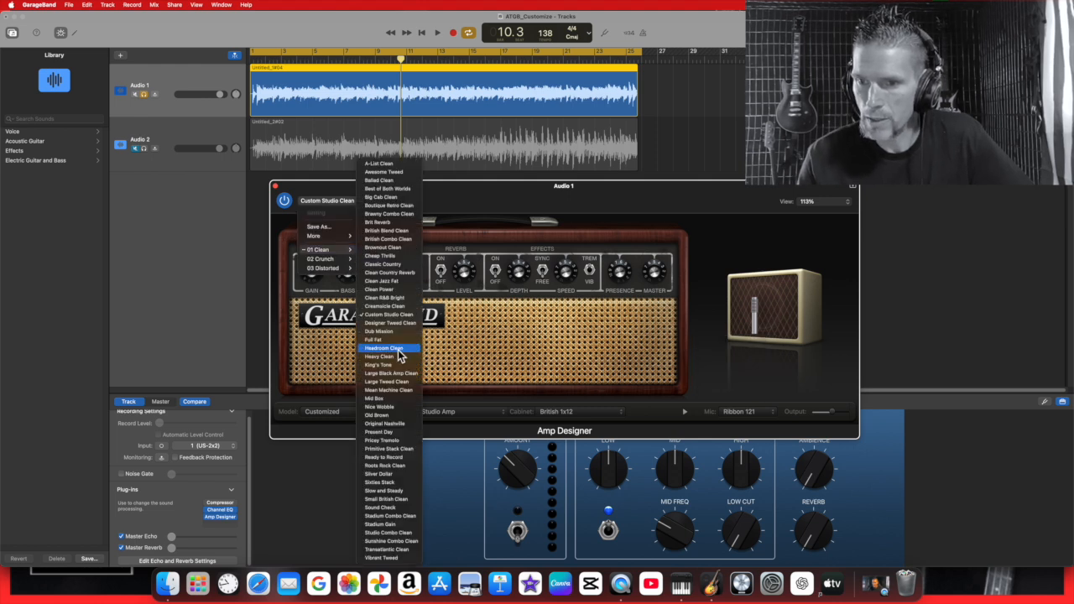
left_click(398, 348)
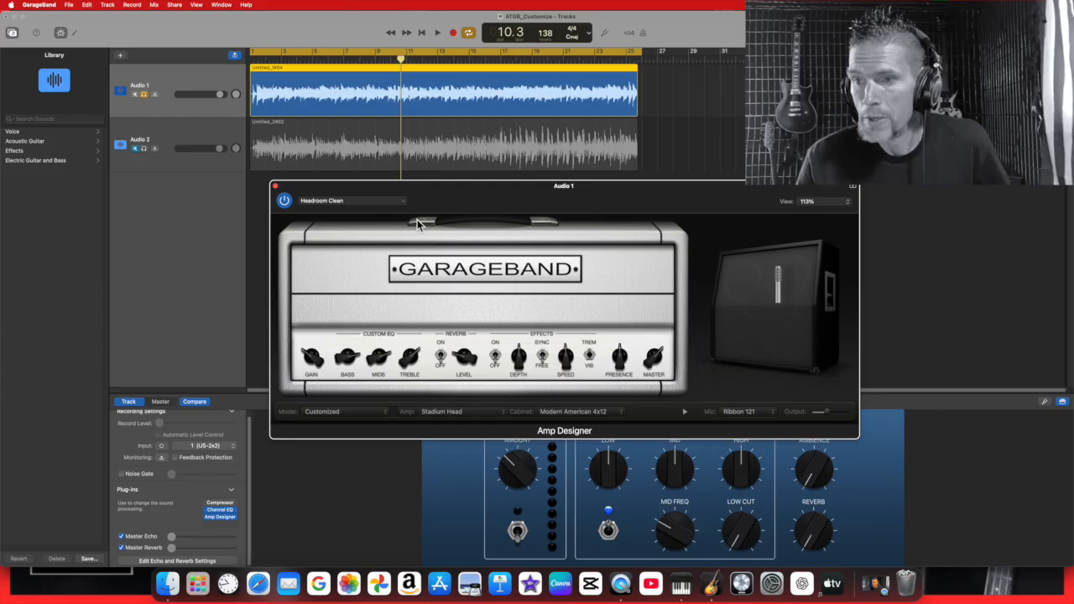
mouse_move(762, 430)
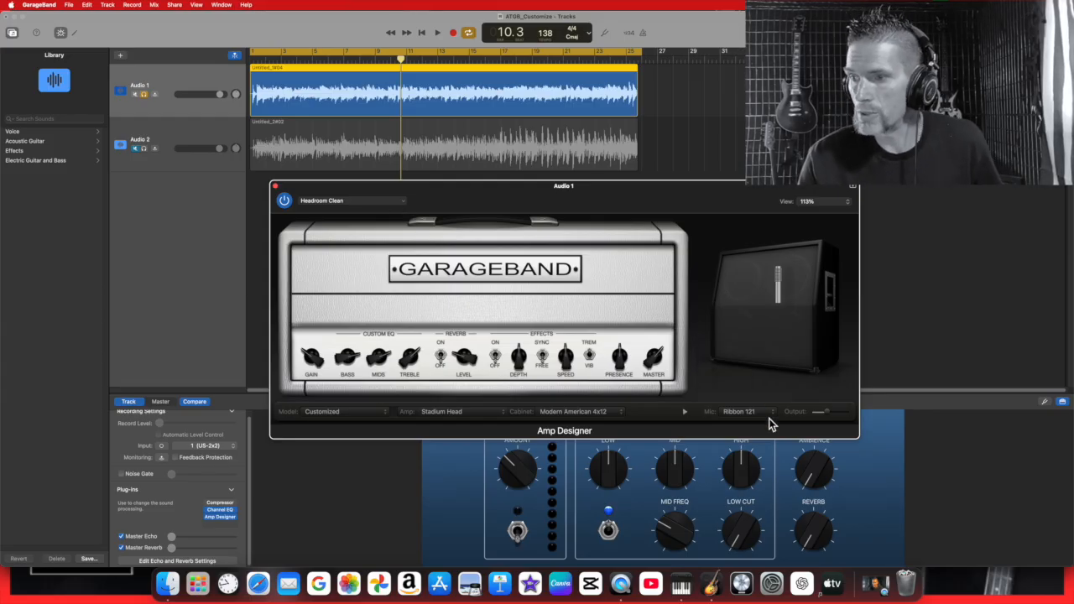
mouse_move(738, 386)
left_mouse_down()
mouse_move(749, 380)
mouse_move(738, 383)
left_mouse_up()
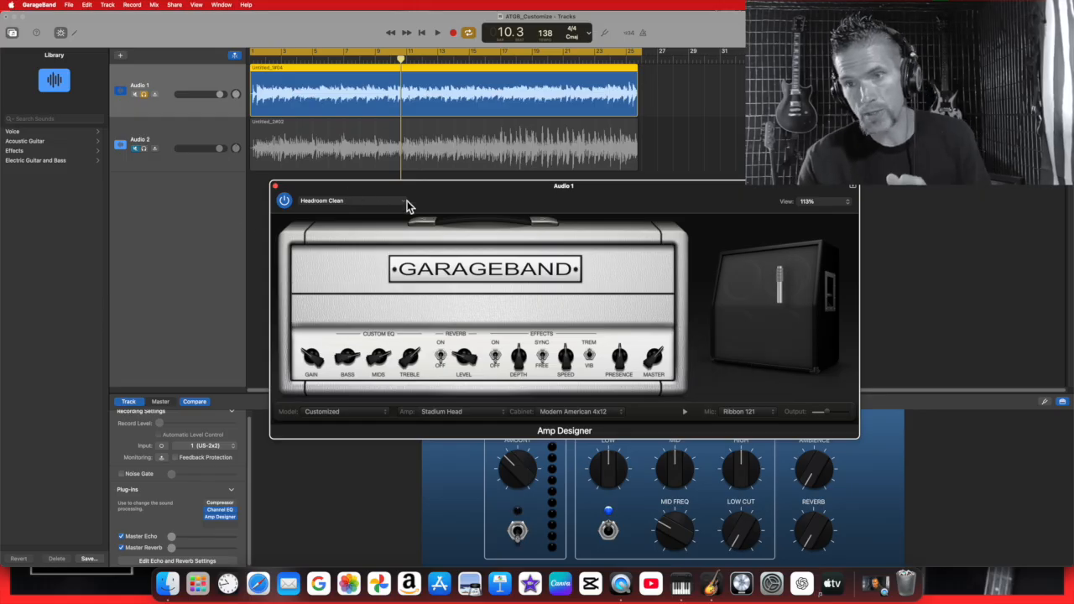
Step: Try the Modern American Stack amp model, then switch the model to Mini Tweed Combo
left_click(374, 412)
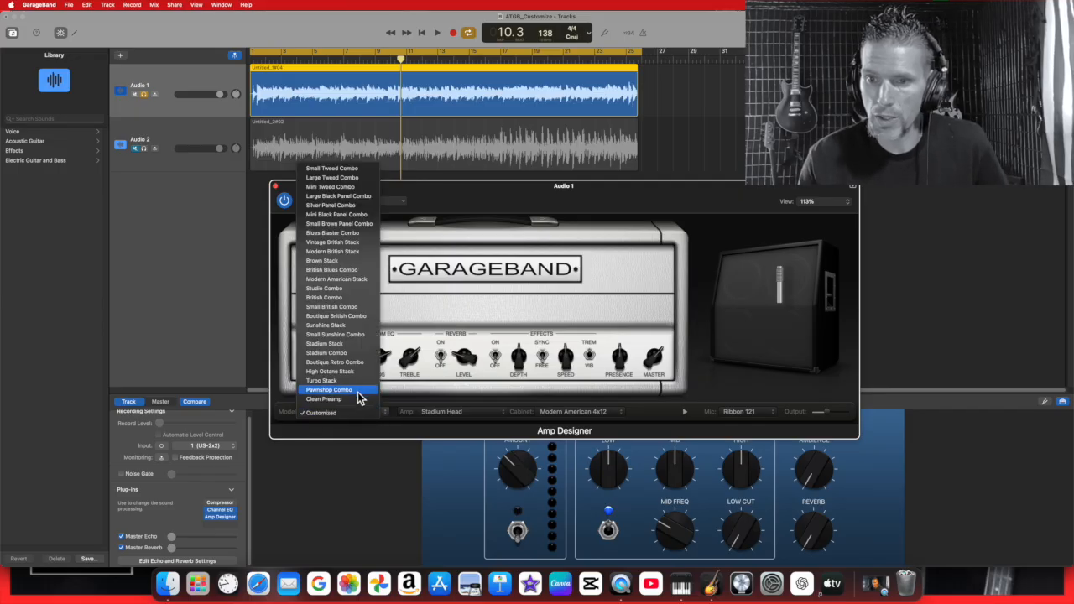
left_click(359, 279)
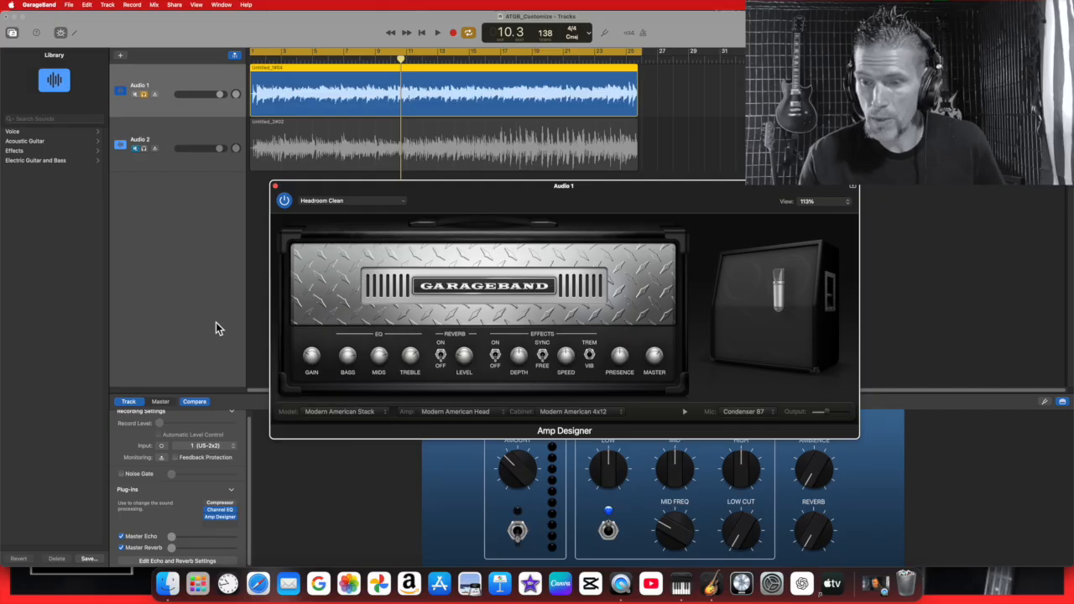
left_click(387, 413)
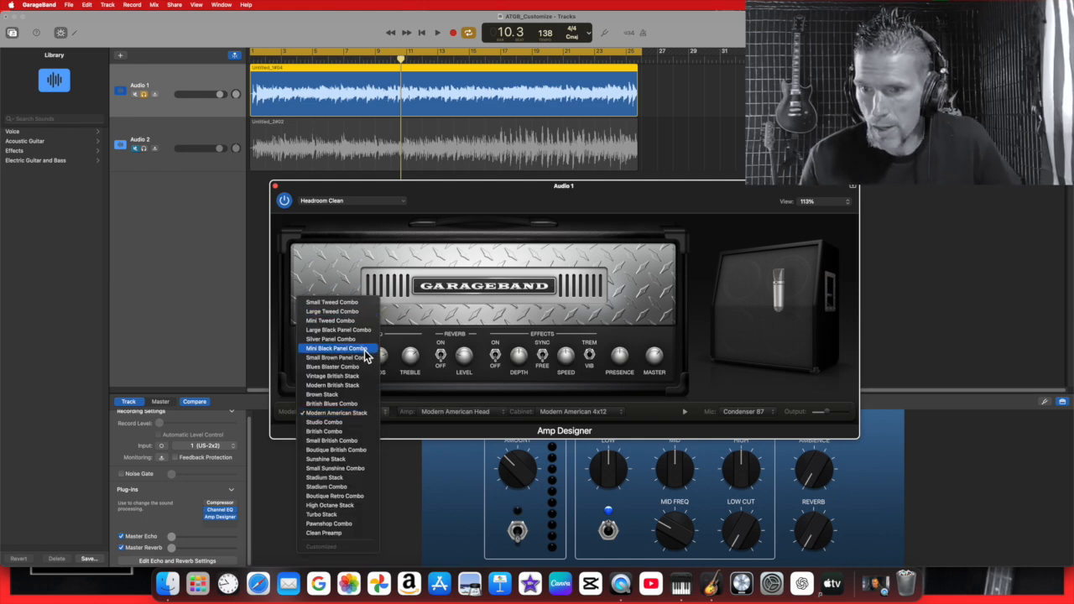
left_click(364, 322)
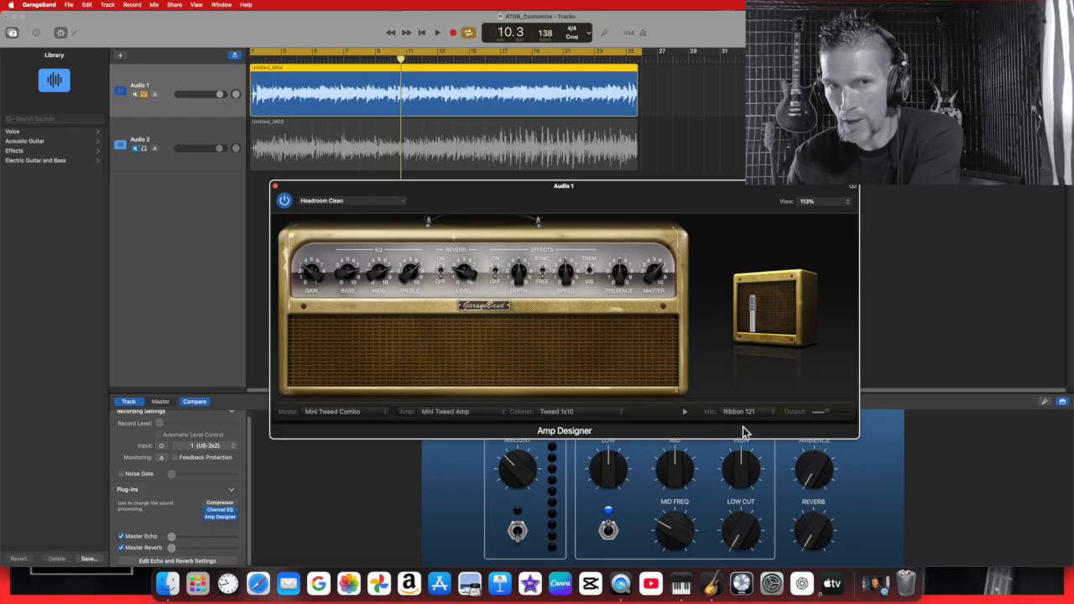
Step: Change only the amp, trying Large Tweed Amp and Small Tweed Amp before choosing Large Black Panel Amp
left_click(497, 412)
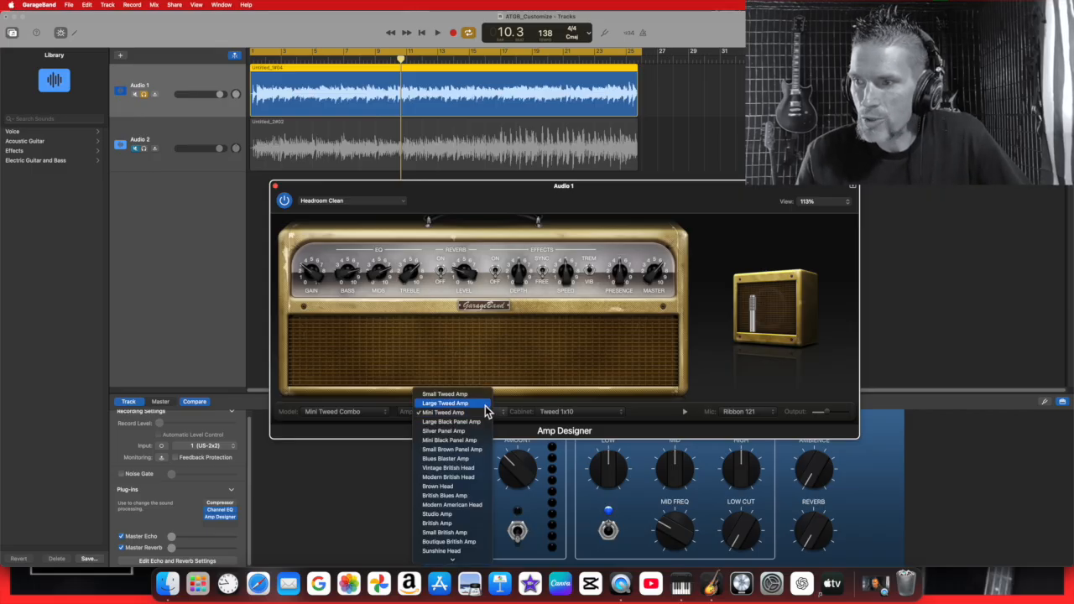
left_click(482, 404)
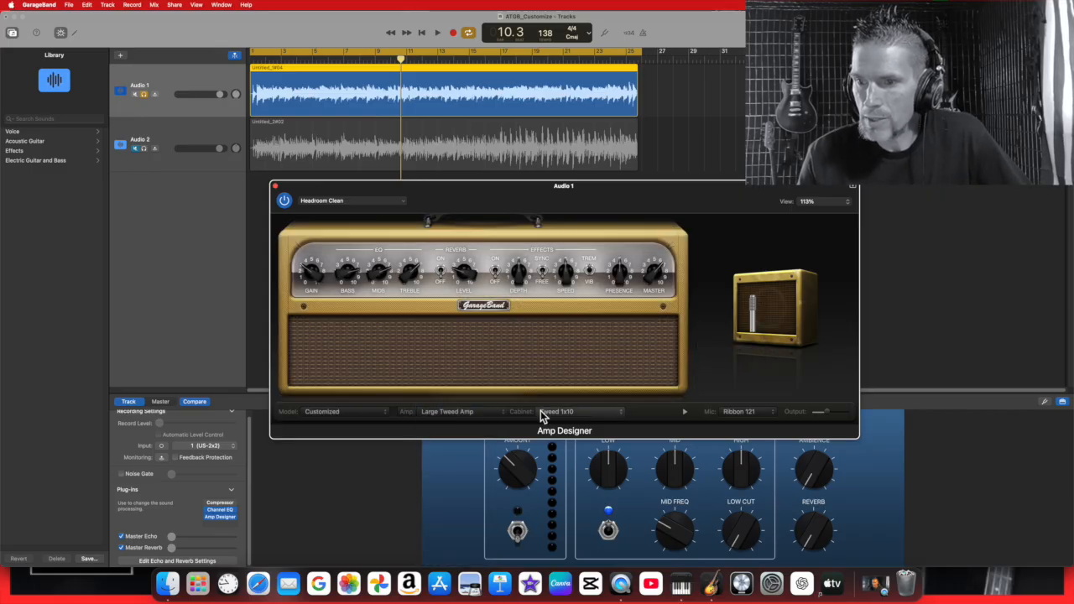
left_click(495, 412)
left_click(490, 410)
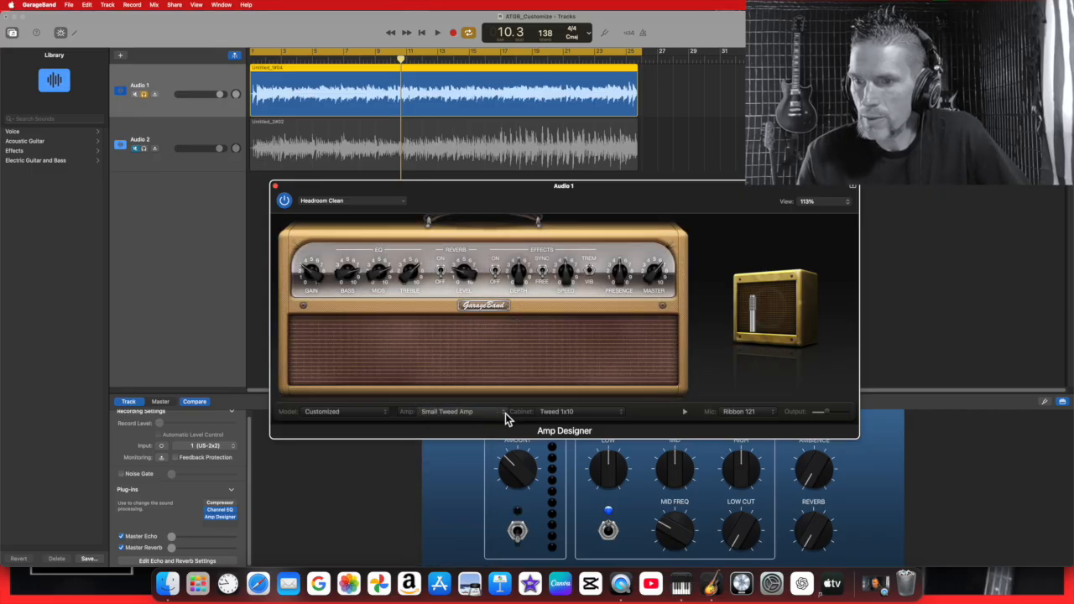
left_click(506, 414)
left_click(479, 444)
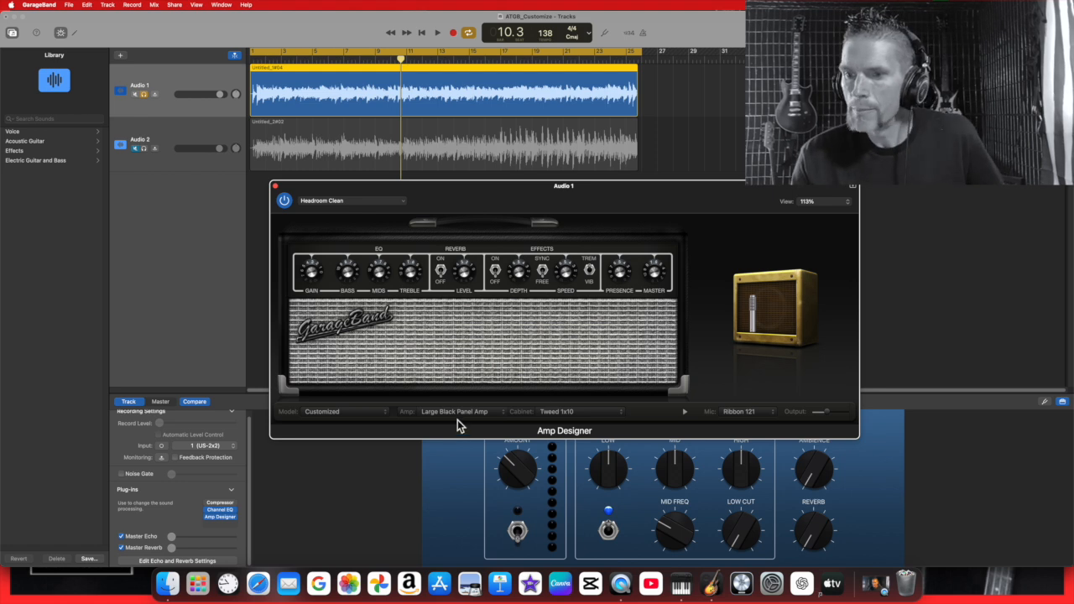
Step: Try the Brown Panel 1x15, Brown Panel 1x12 and Brown 4x12 cabinets, ending on Modern American 4x12
left_click(625, 414)
left_click(597, 459)
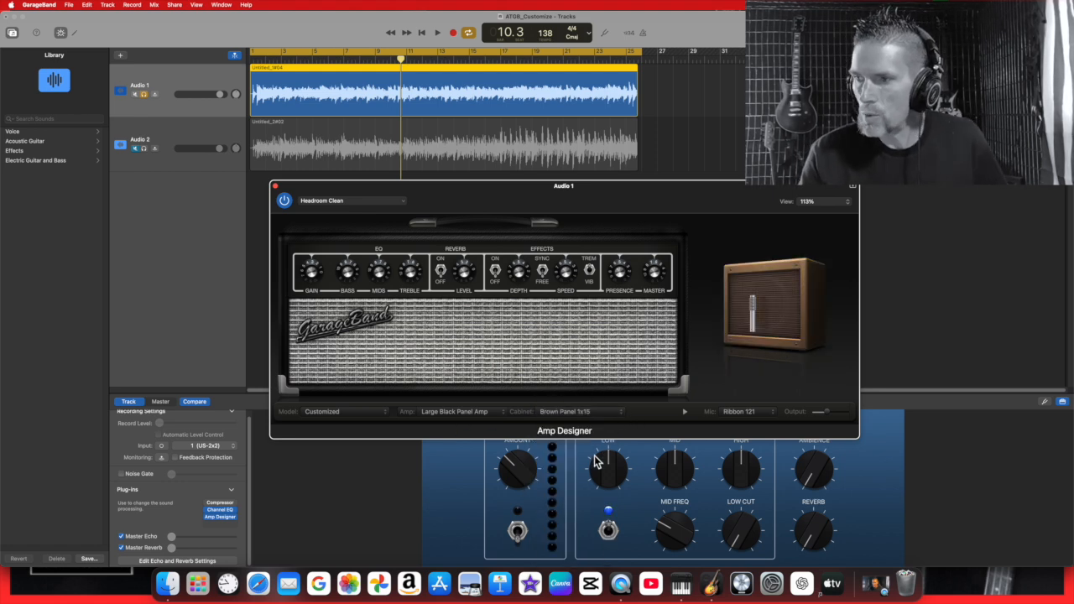
left_click(618, 412)
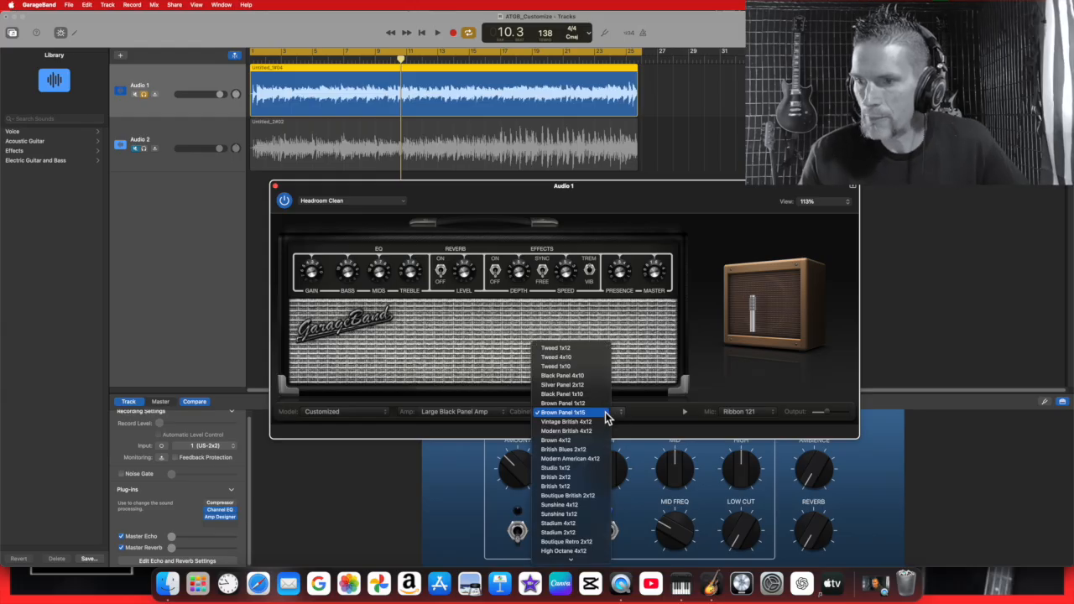
left_click(597, 404)
left_click(619, 416)
left_click(600, 457)
left_click(620, 417)
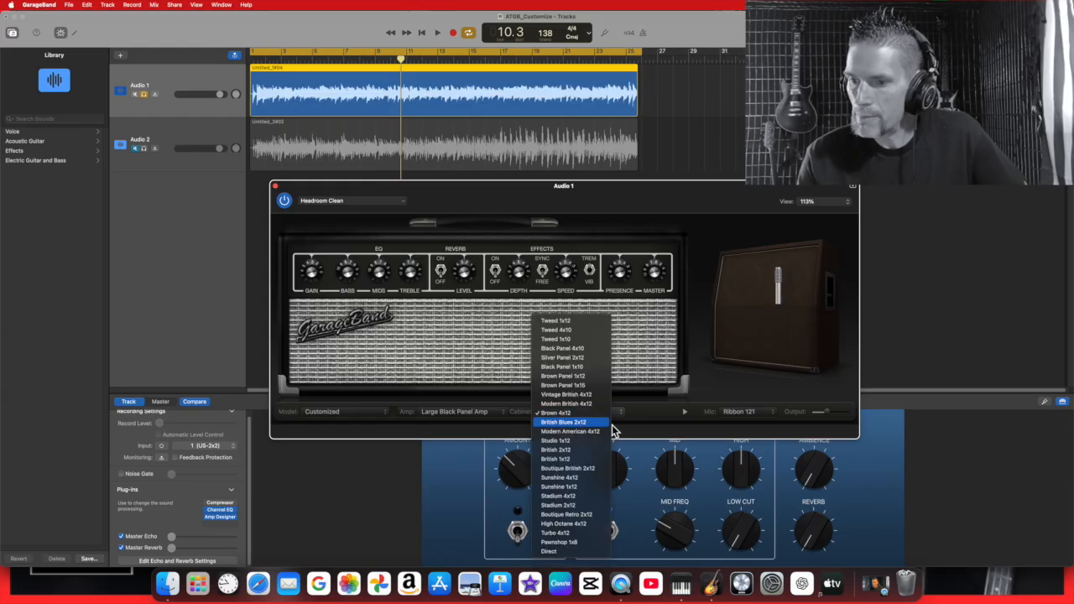
left_click(611, 432)
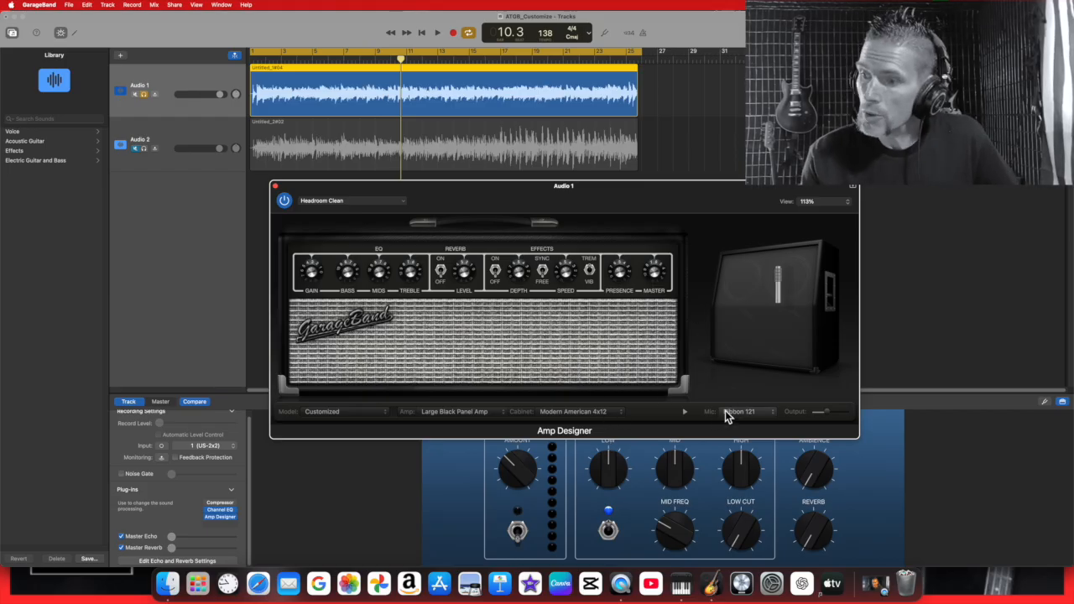
Step: Change the microphone to Dynamic 421 and move it slightly closer to the speaker cabinet
left_click(777, 414)
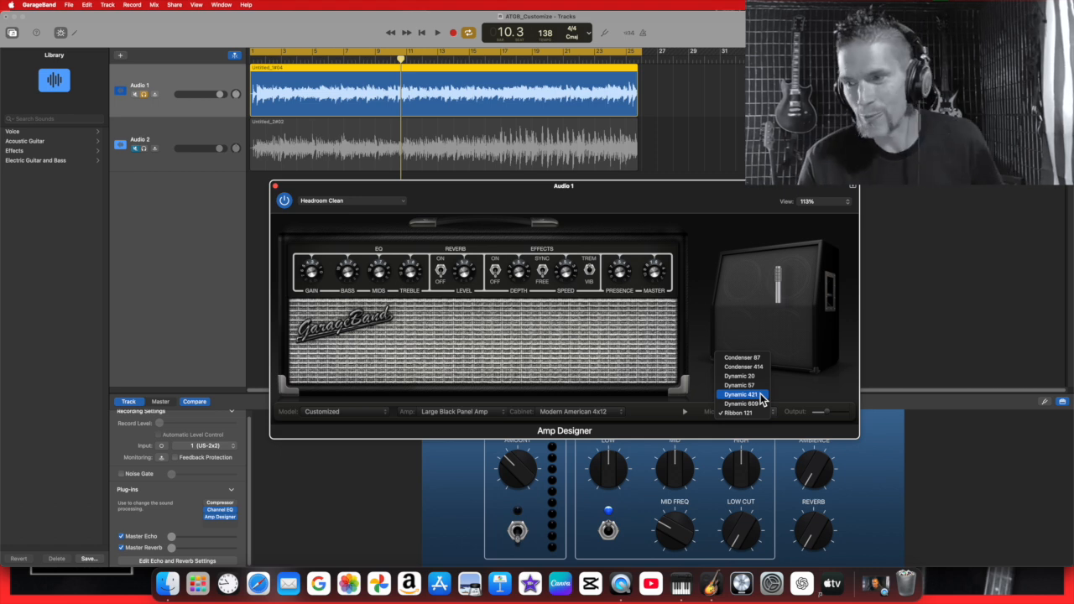
left_click(764, 395)
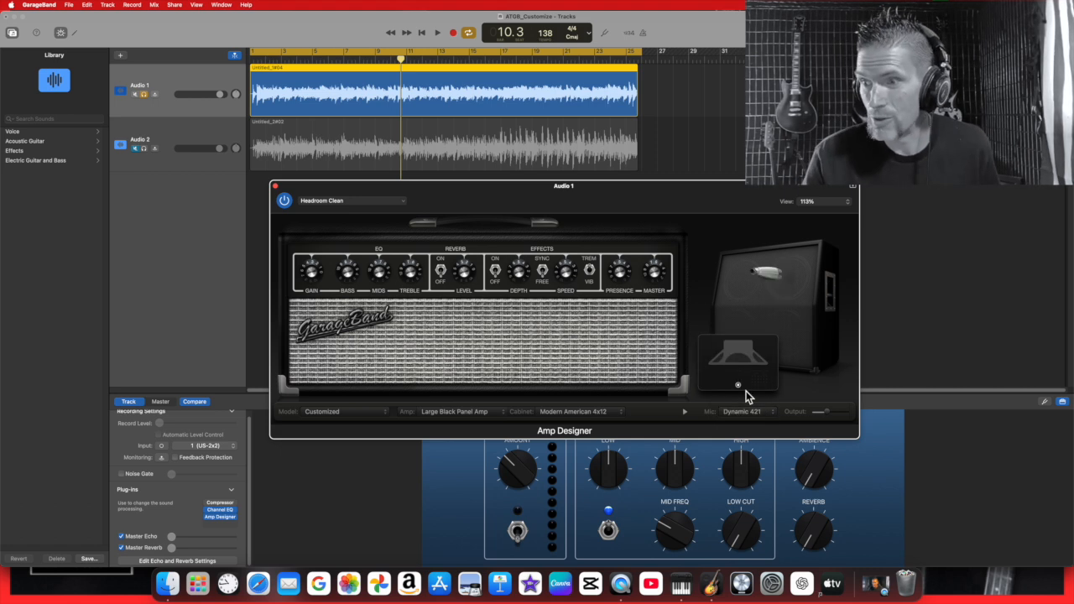
mouse_move(742, 387)
left_mouse_down()
mouse_move(758, 371)
mouse_move(743, 382)
left_mouse_up()
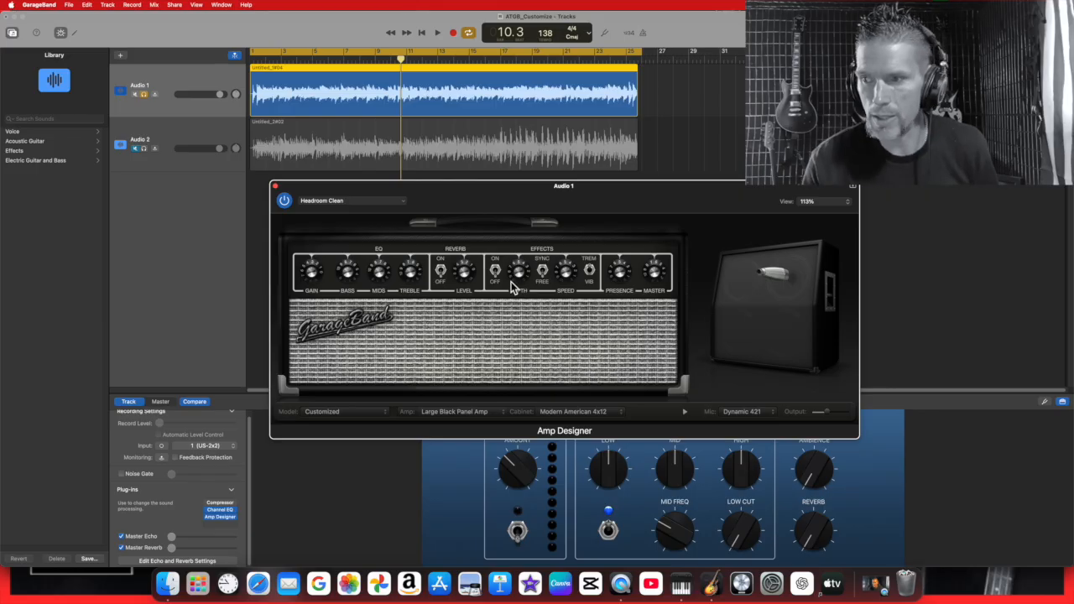
Step: Load the Heavy Clean preset from the Clean category in Amp Designer
left_click(404, 202)
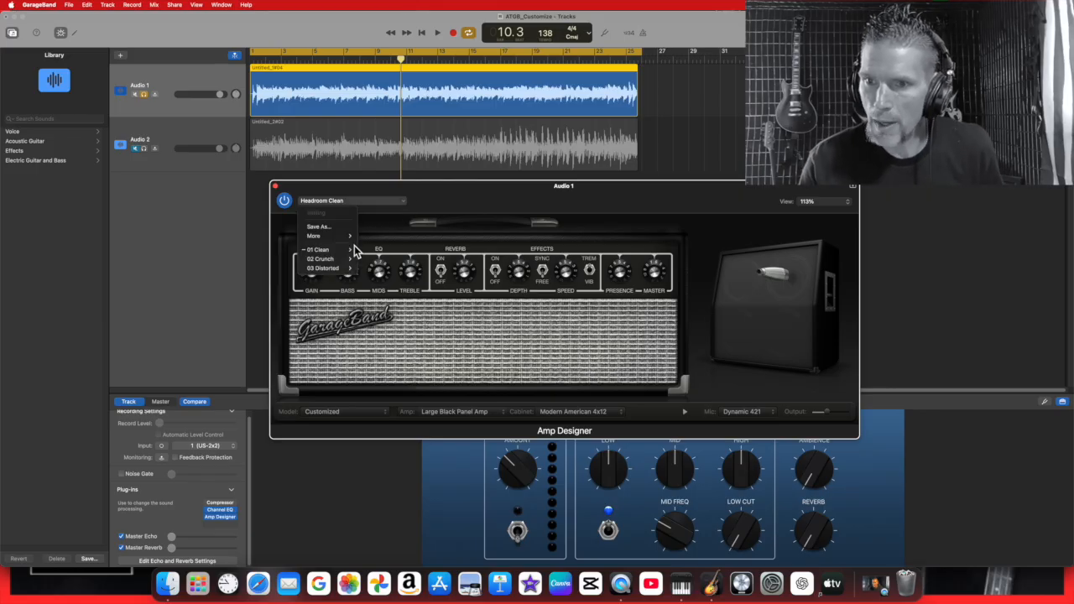
mouse_move(355, 249)
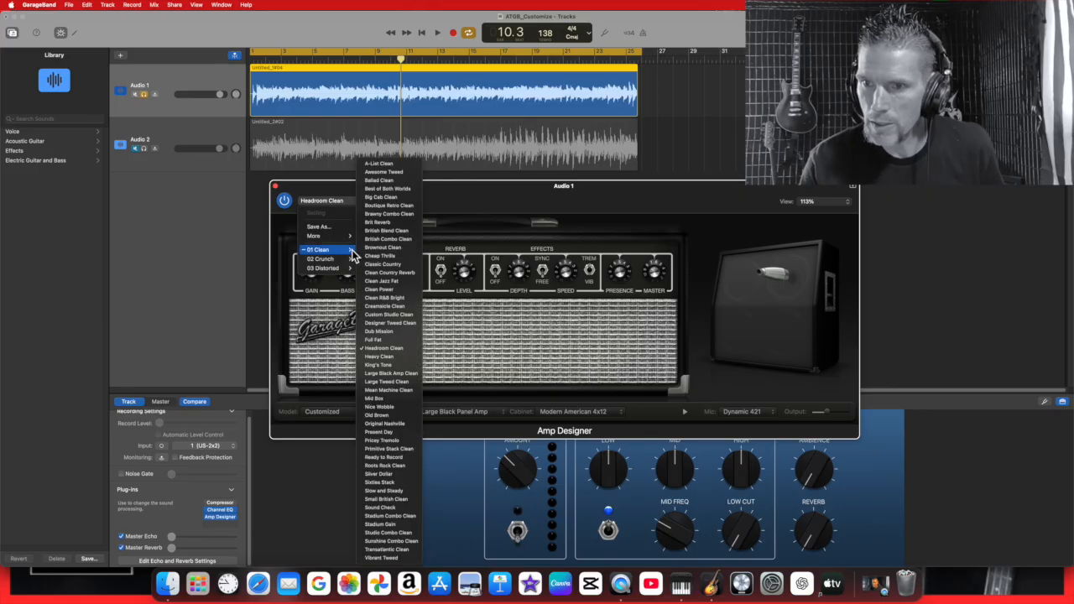
left_click(404, 359)
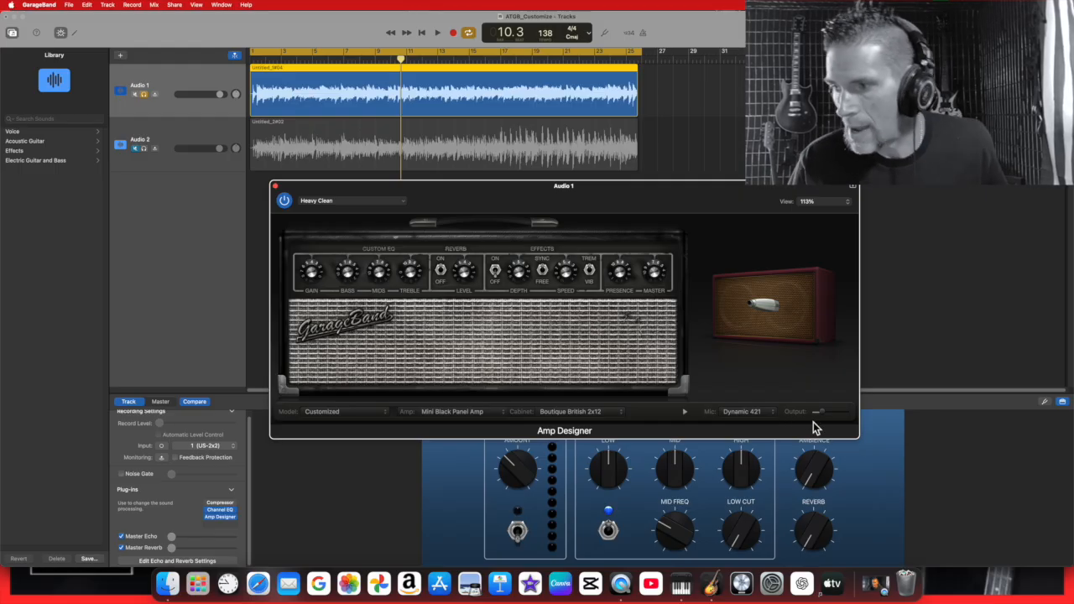
mouse_move(818, 416)
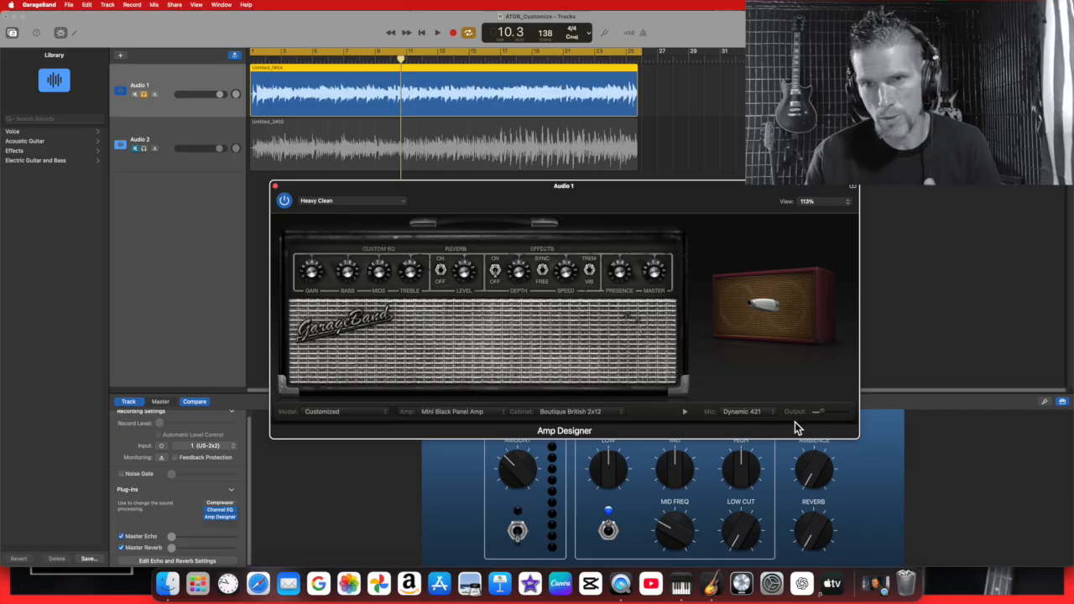
mouse_move(797, 416)
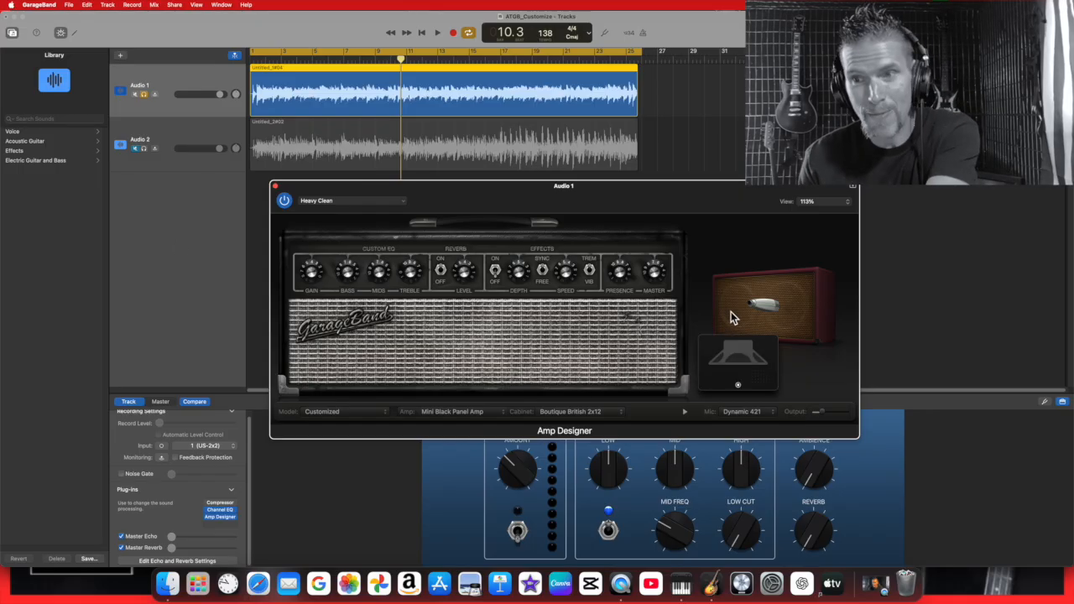
Step: Enable "Open plug-ins in Controls view by default" in the general settings, disable it again, and close the settings
left_click(34, 5)
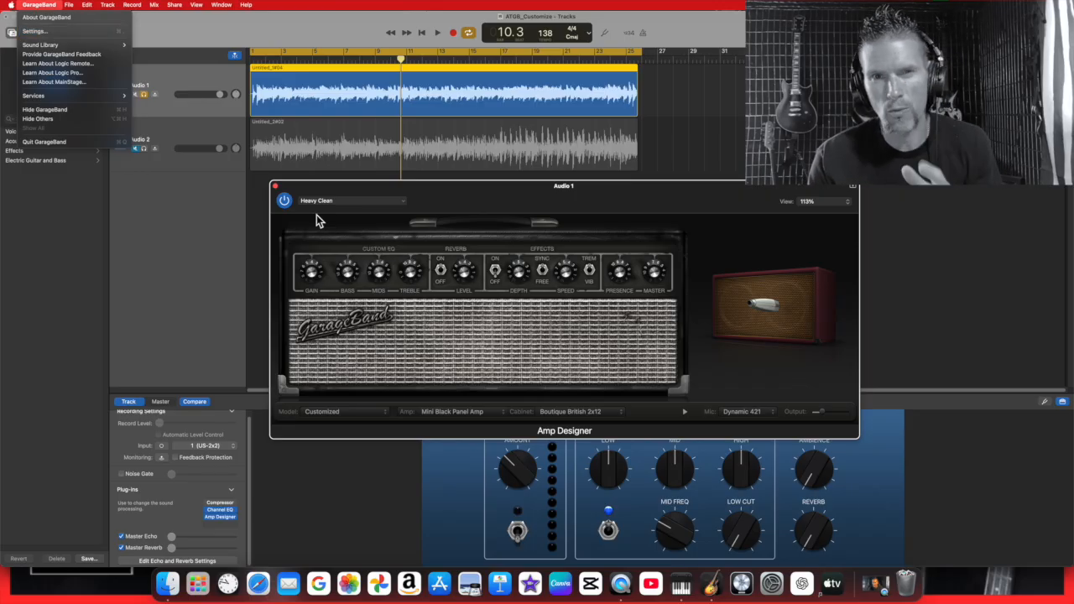
left_click(46, 32)
left_click(112, 300)
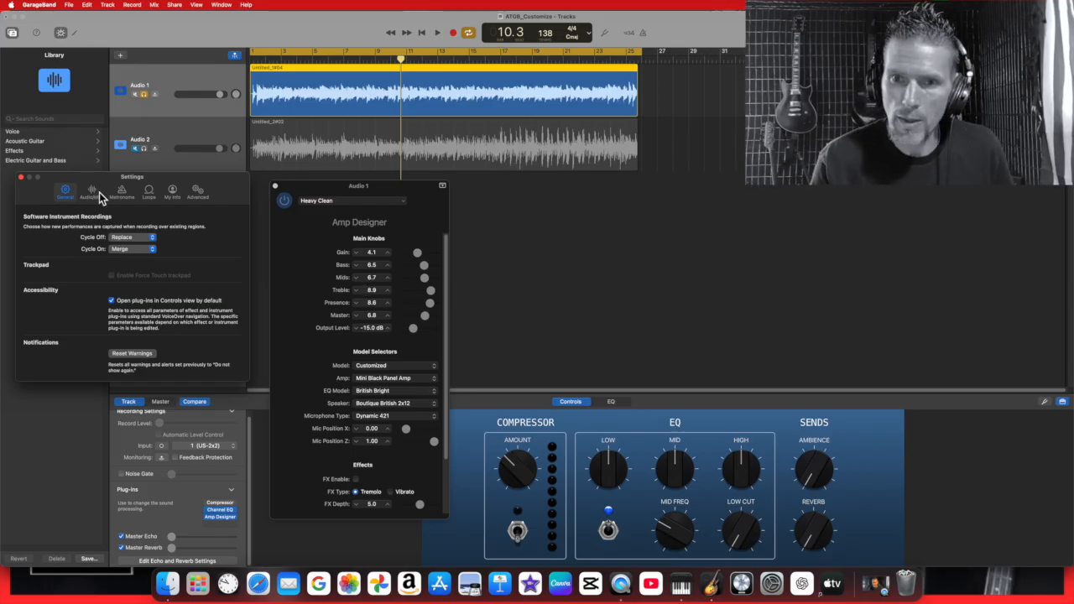
left_click(111, 300)
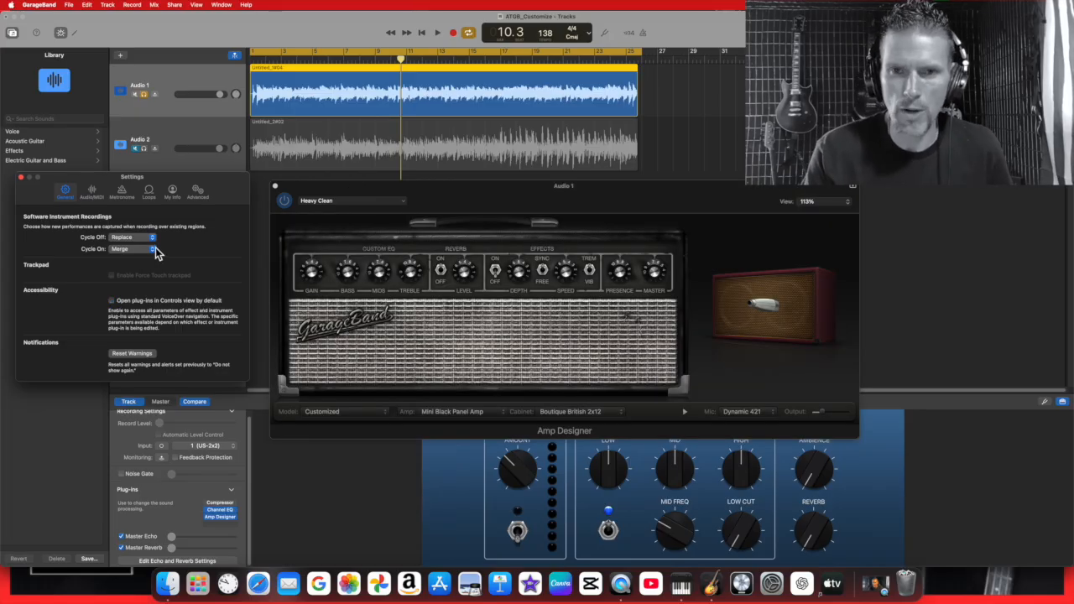
left_click(21, 178)
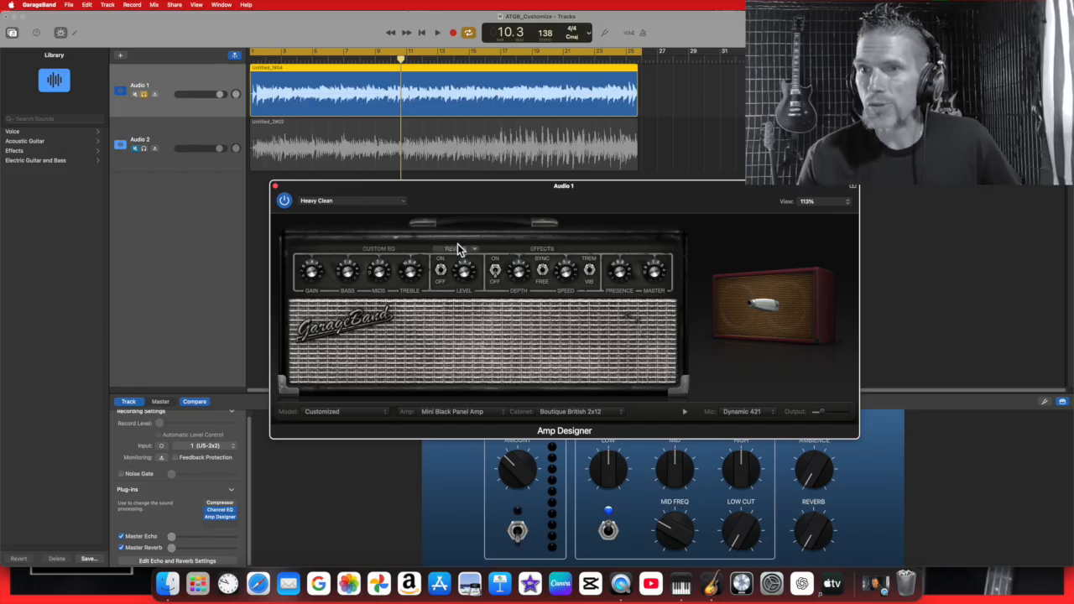
Step: Play the track and try the Brownout Clean, Best of Both Worlds and A-List Clean presets from the Clean category
left_click(438, 33)
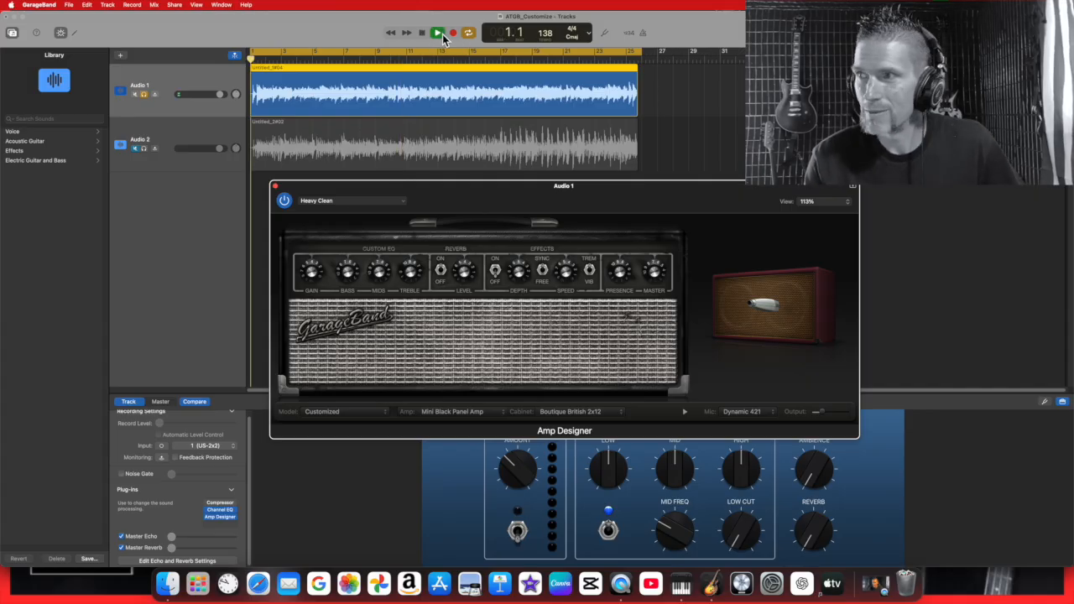
left_click(402, 200)
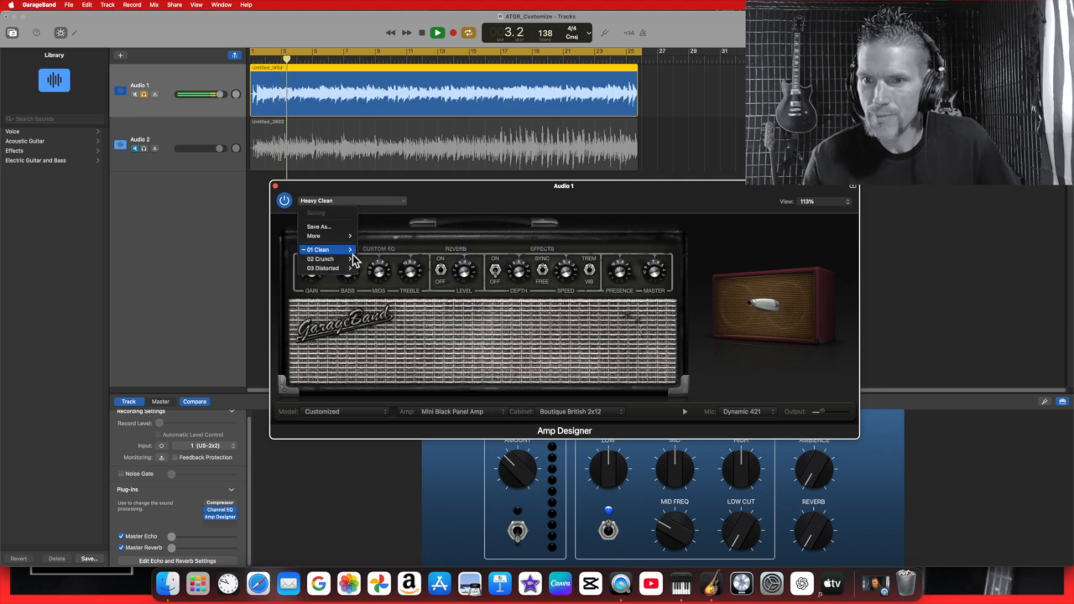
left_click(385, 251)
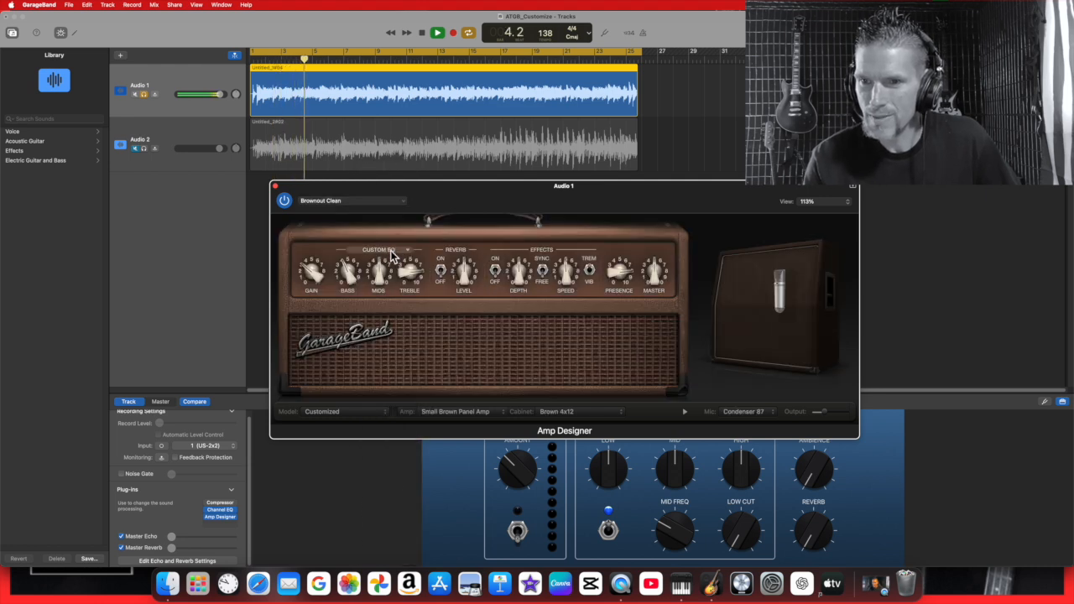
left_click(404, 203)
mouse_move(355, 250)
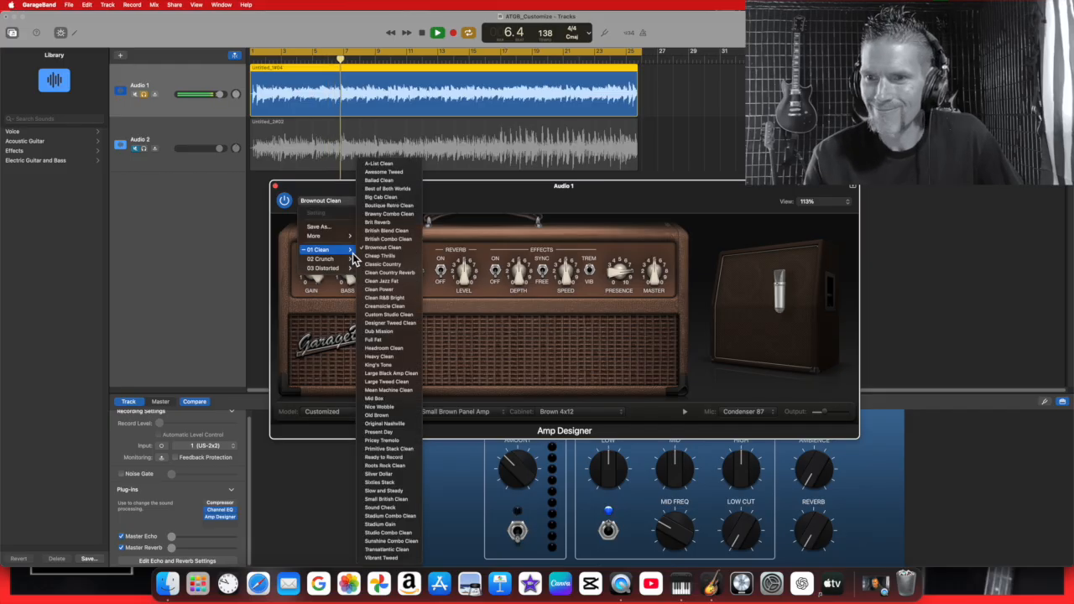
left_click(402, 191)
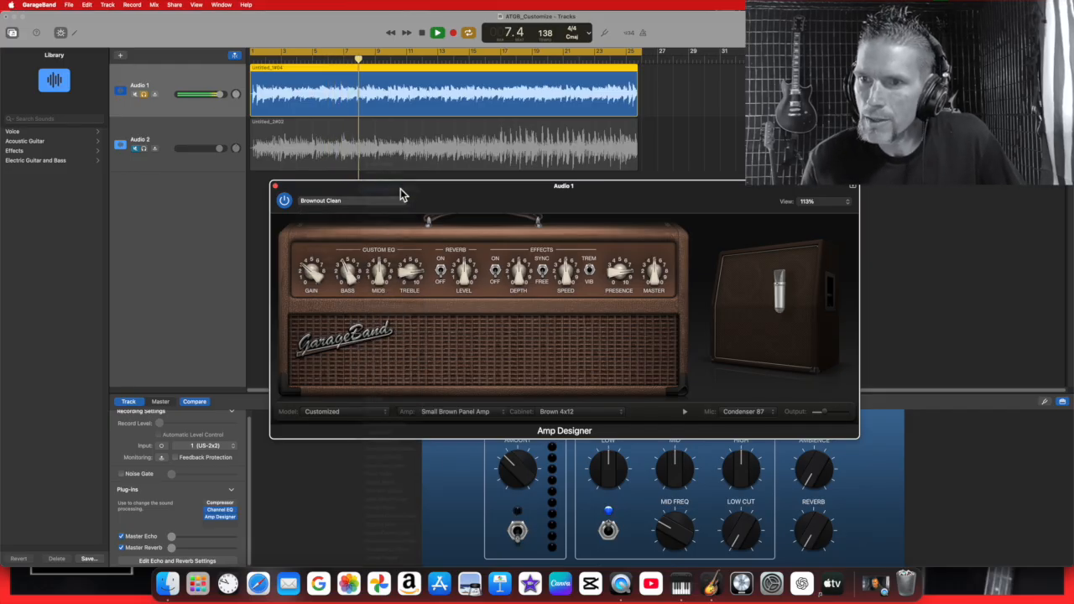
left_click(402, 204)
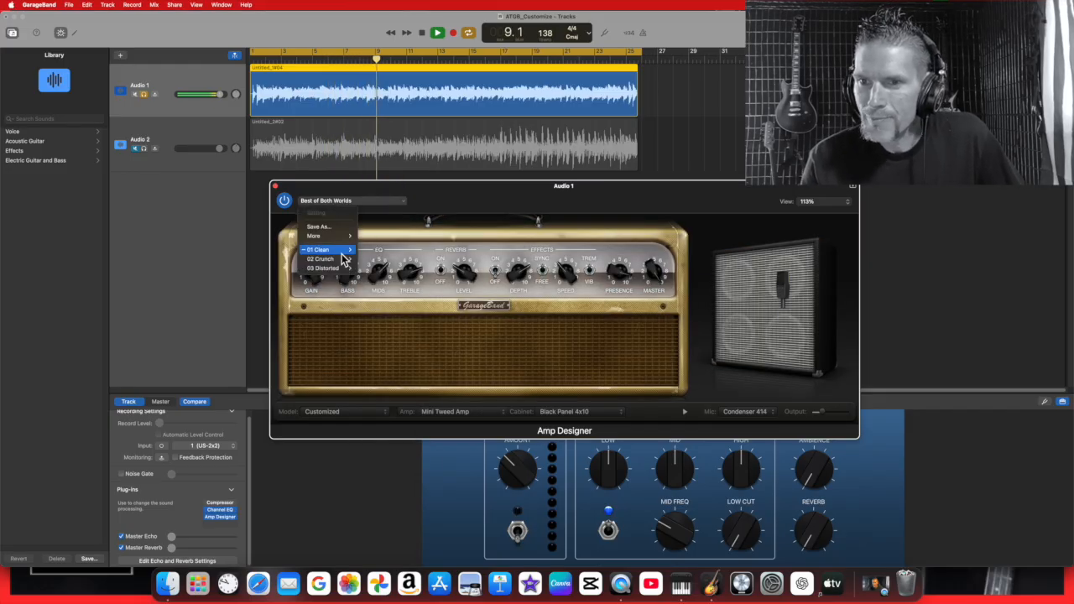
mouse_move(340, 249)
left_click(395, 164)
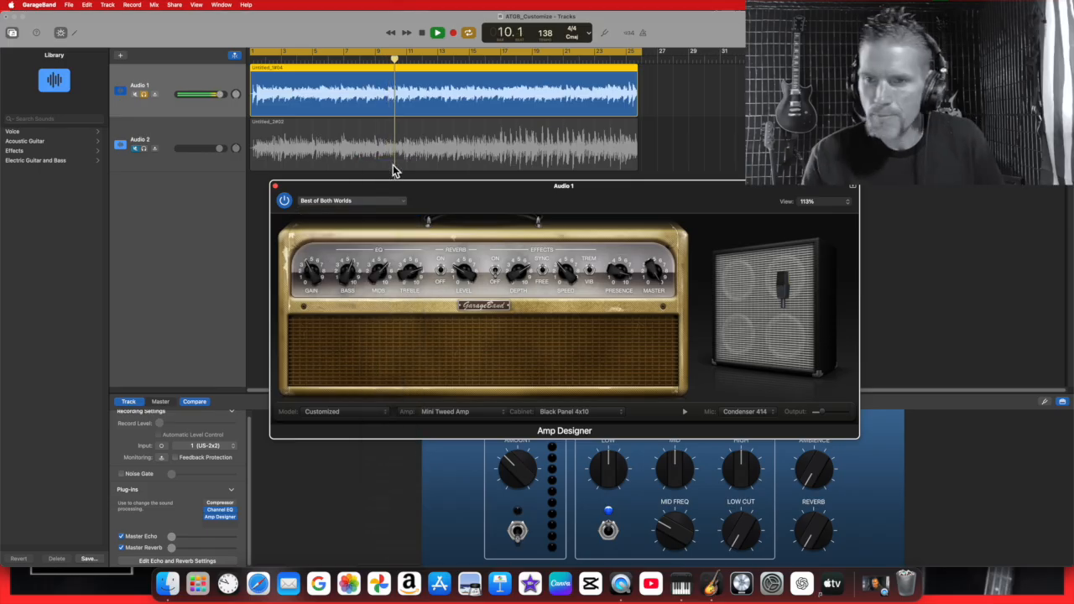
Step: Try the Clean Power preset from the Clean category and lower the Audio 1 track volume to +2.0 dB
left_click(403, 201)
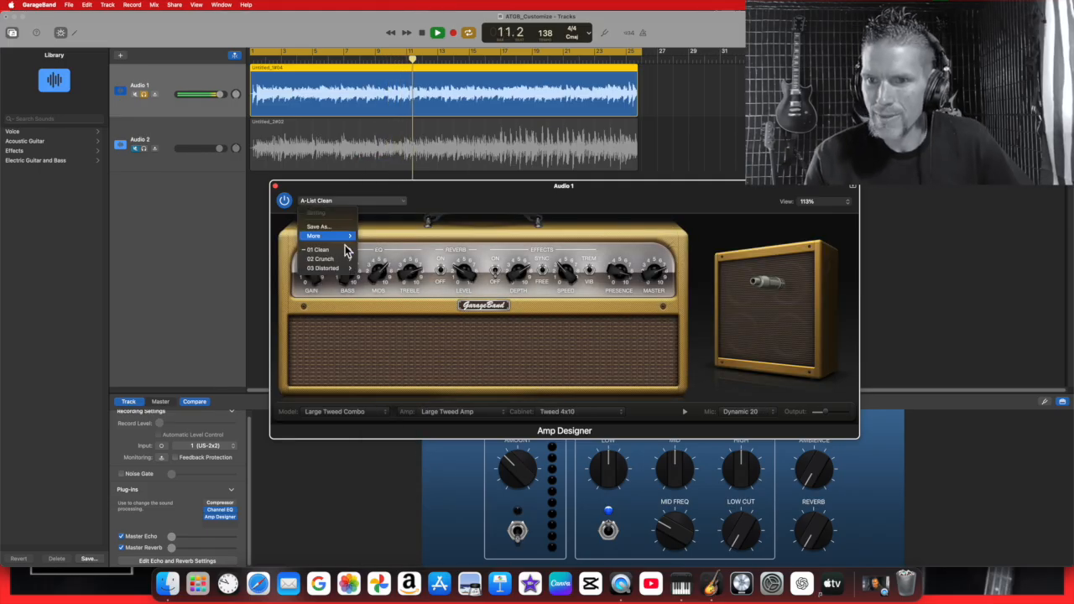
mouse_move(344, 249)
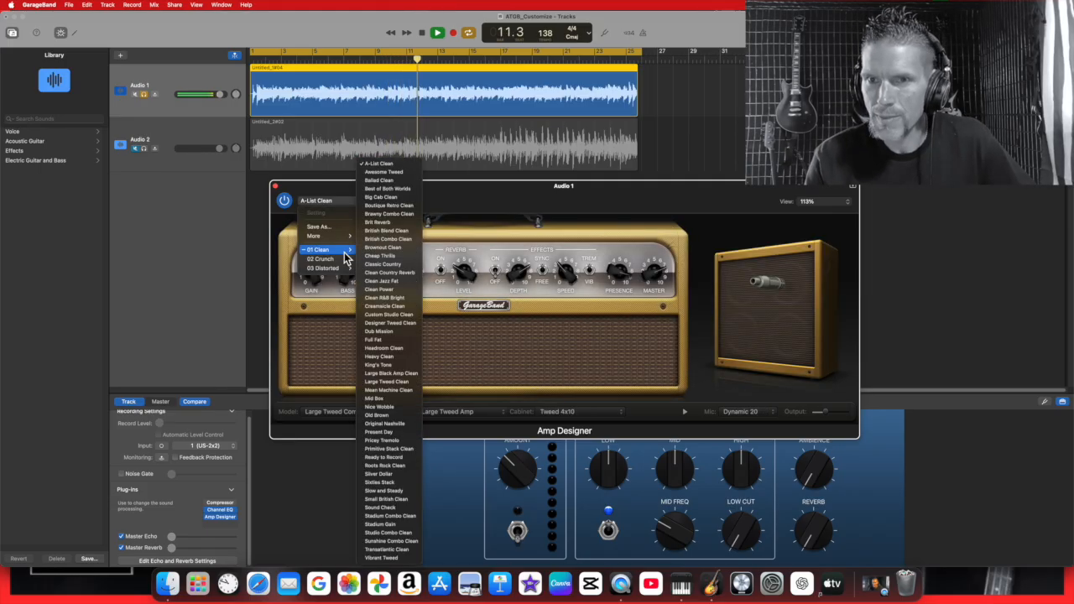
left_click(389, 290)
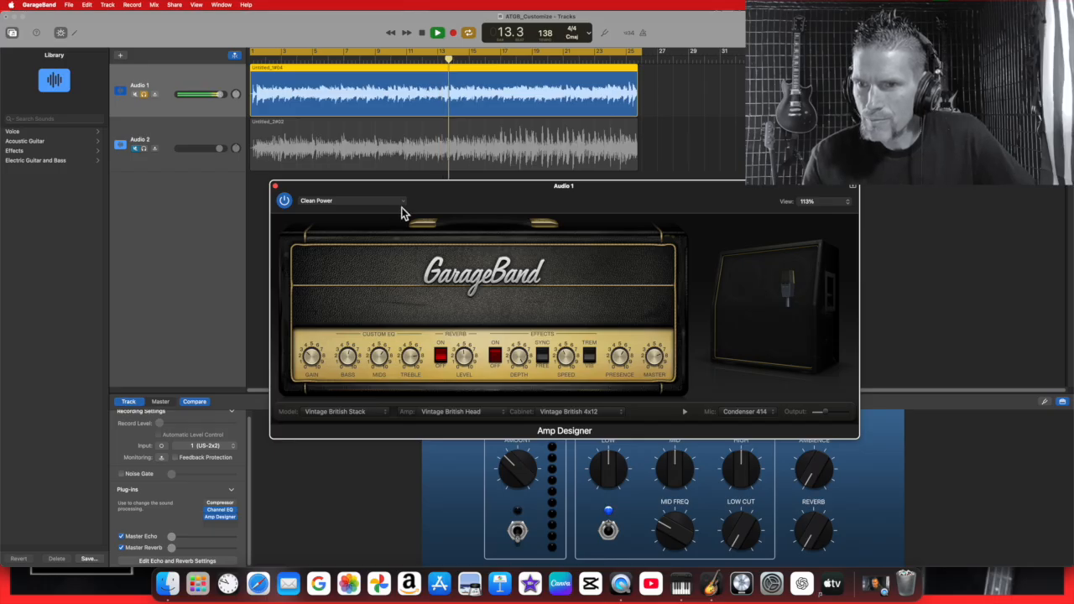
left_click_drag(221, 95, 215, 95)
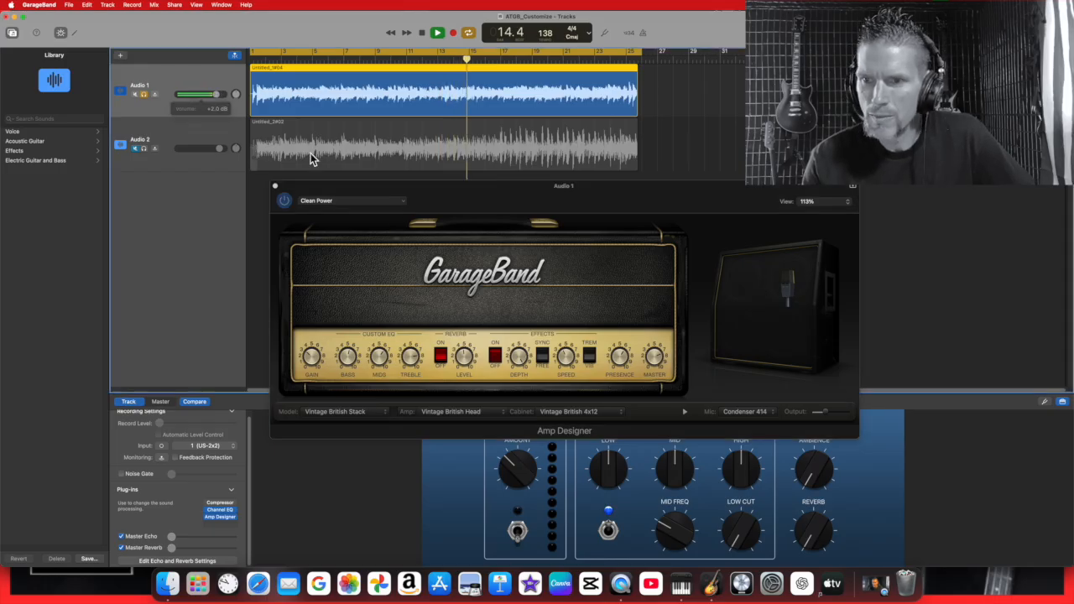
Step: Try the Custom Studio Clean and British Combo Clean presets while the track keeps playing
left_click(404, 200)
mouse_move(351, 254)
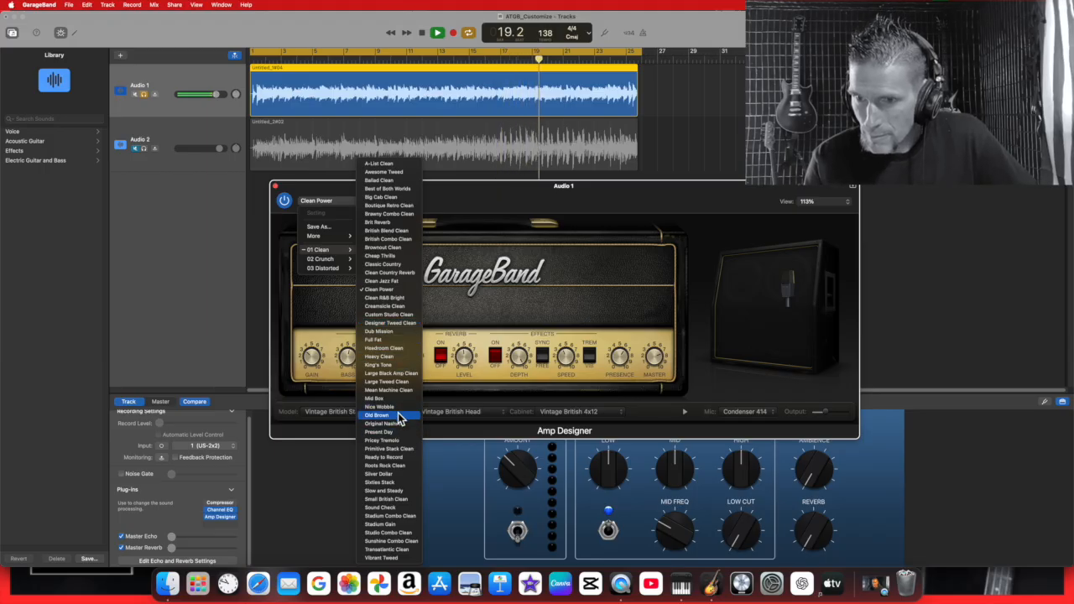
left_click(400, 316)
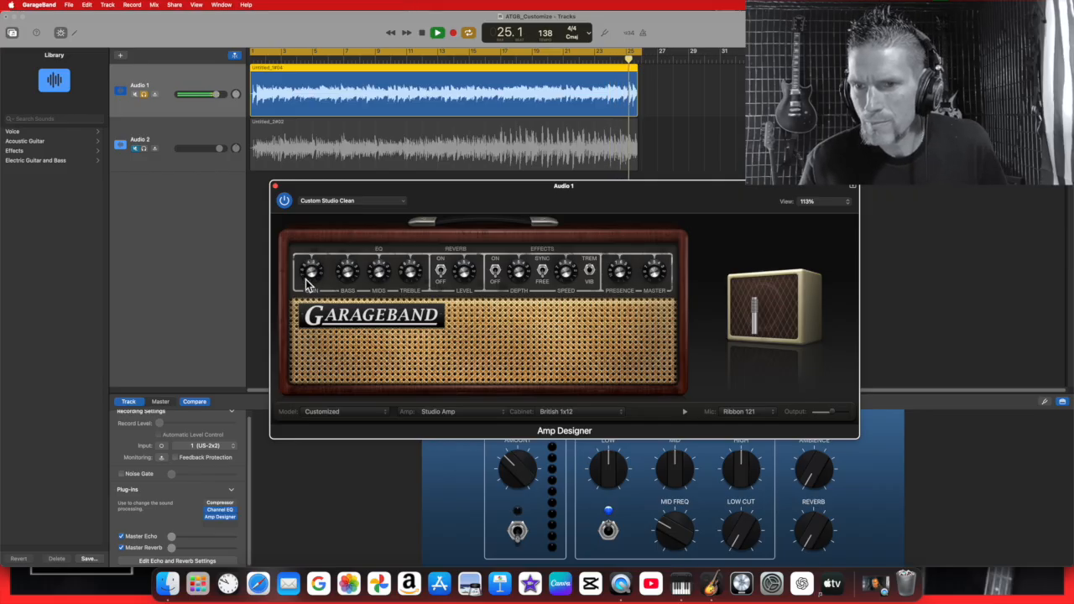
left_click(402, 201)
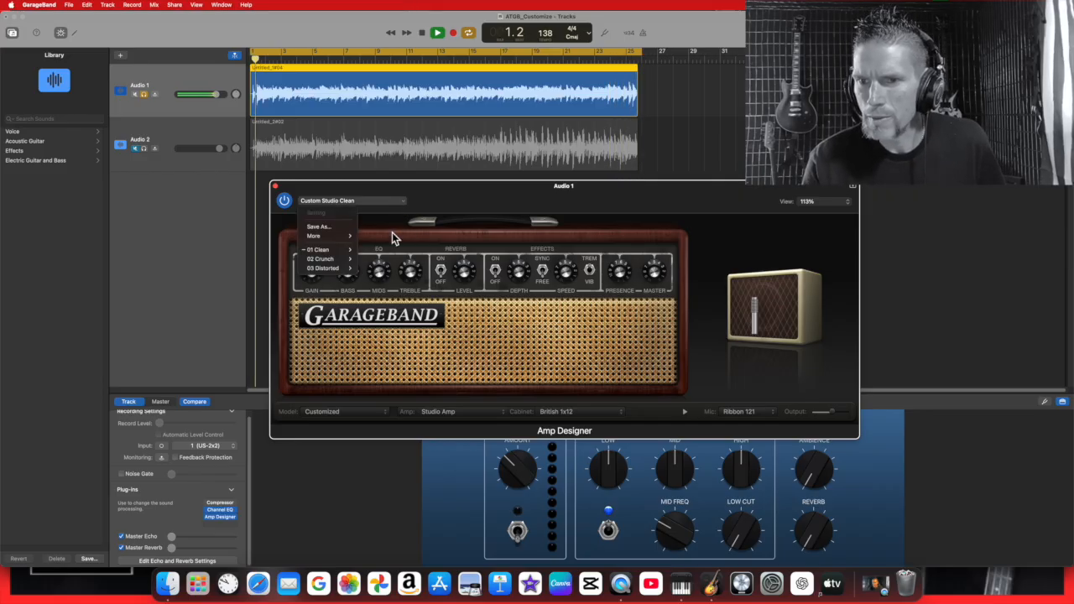
mouse_move(334, 254)
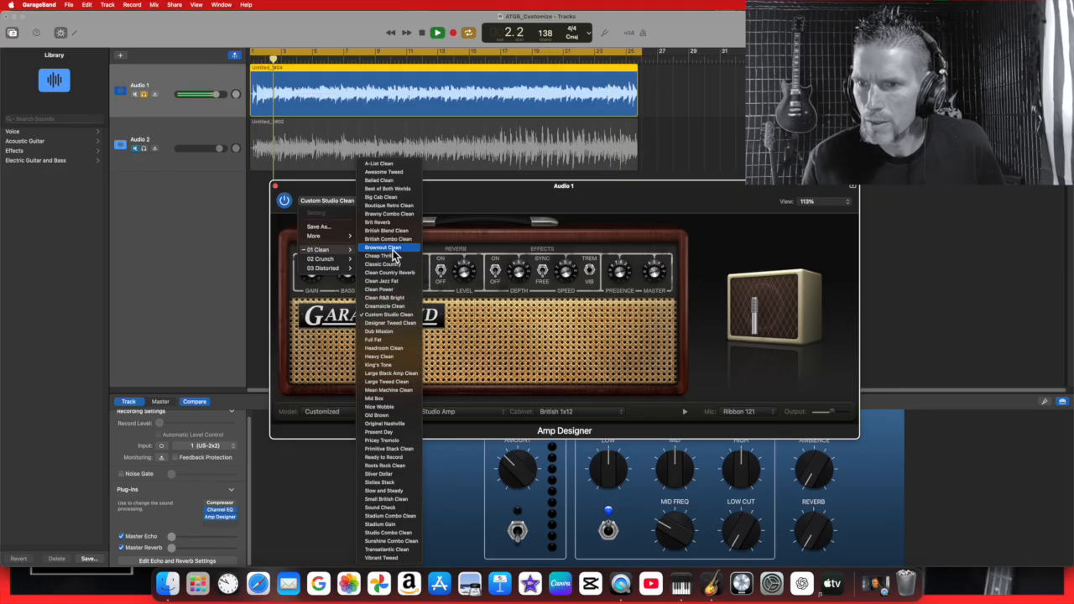
left_click(393, 241)
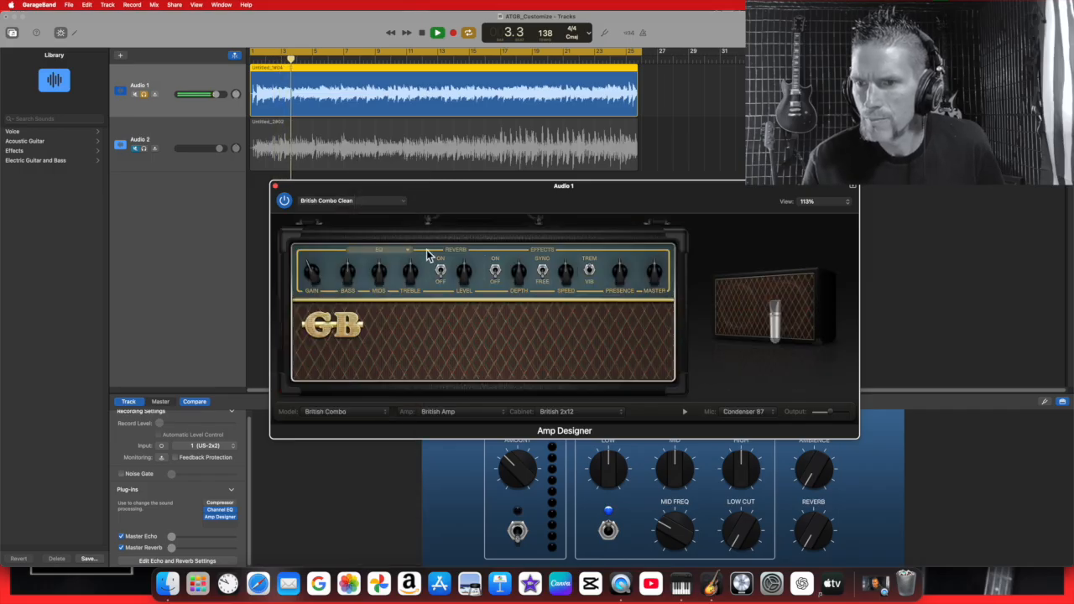
Step: Load the British Blend Clean preset from the Clean category and raise Amp Designer's output level to +2.5 dB
left_click(402, 205)
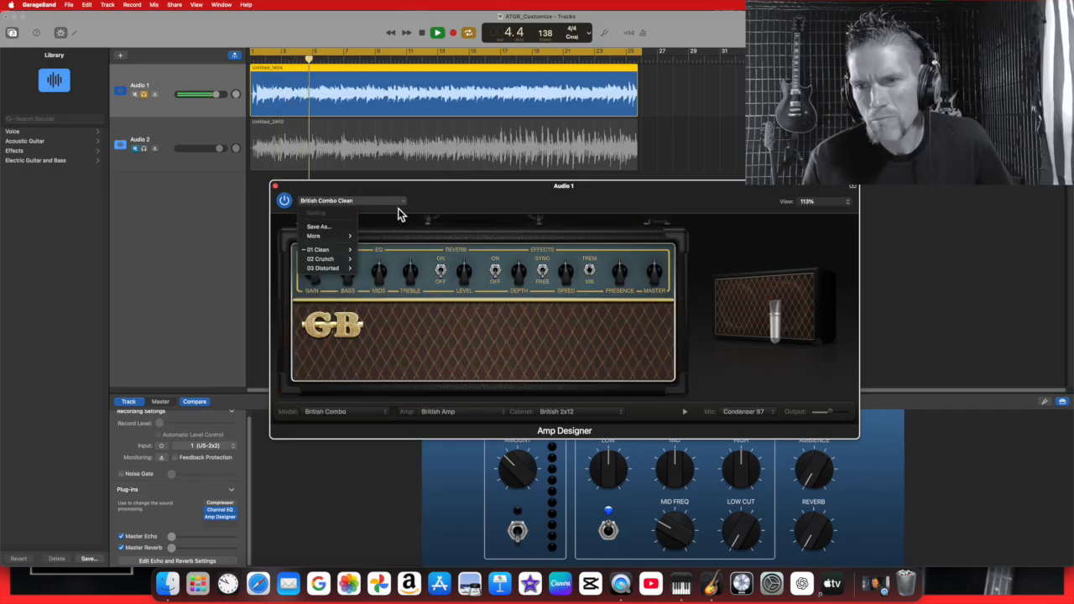
mouse_move(350, 258)
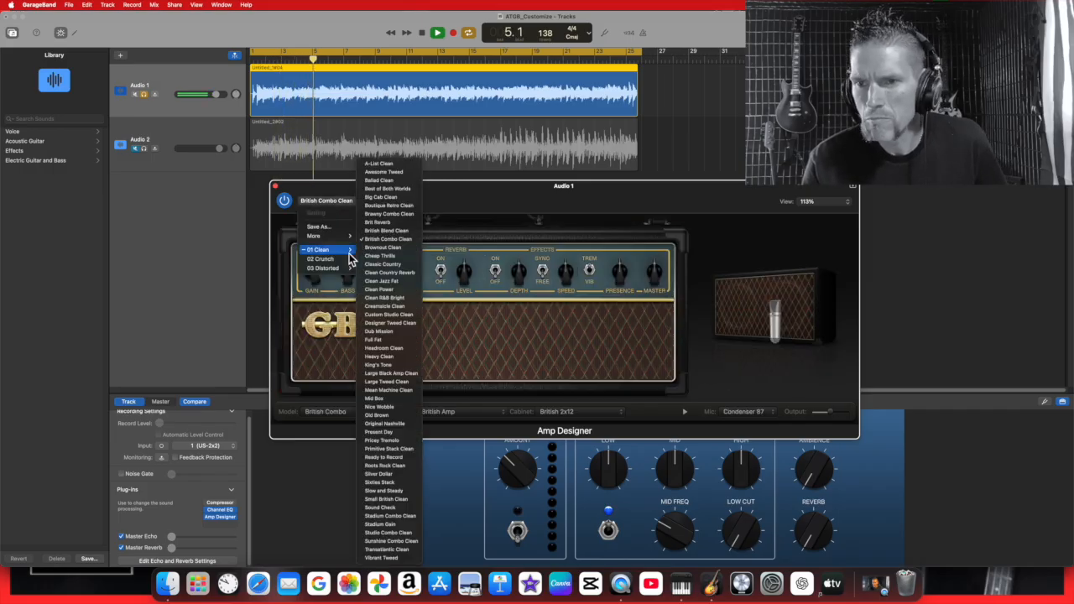
left_click(386, 231)
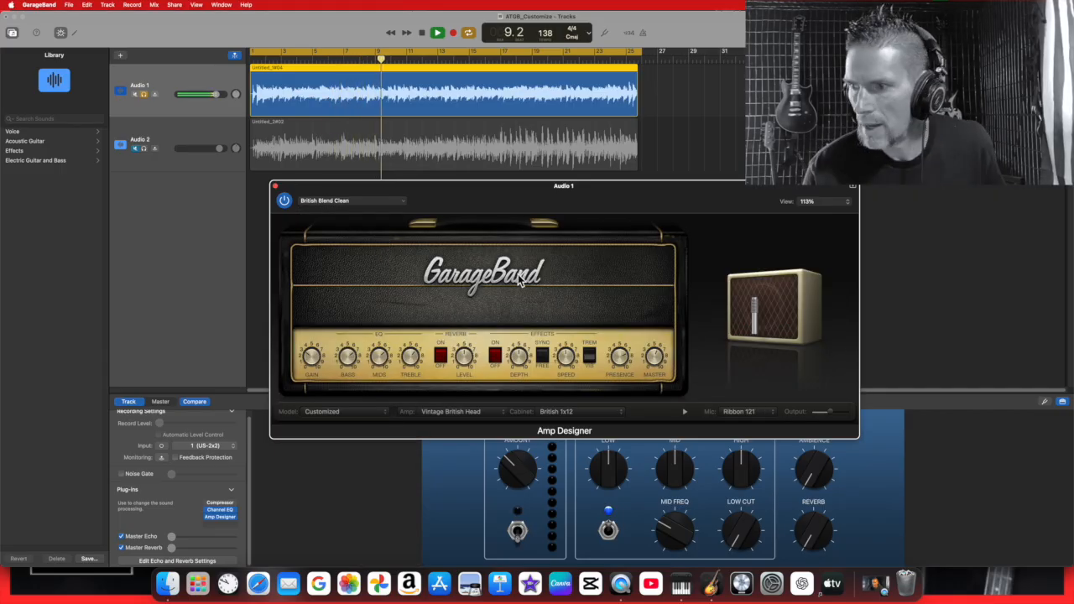
mouse_move(730, 400)
mouse_move(834, 414)
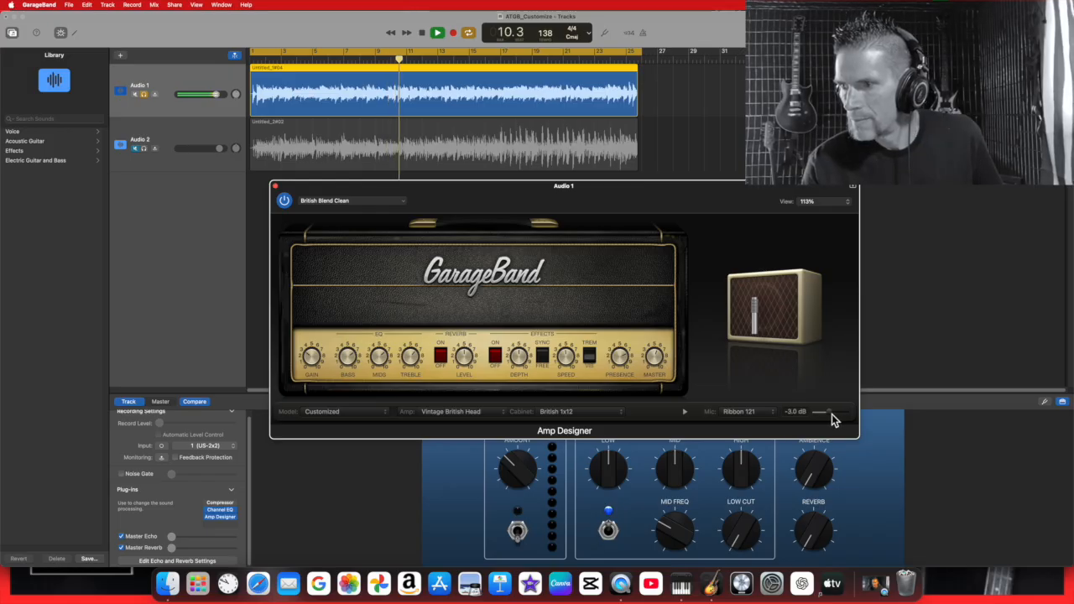
mouse_move(704, 370)
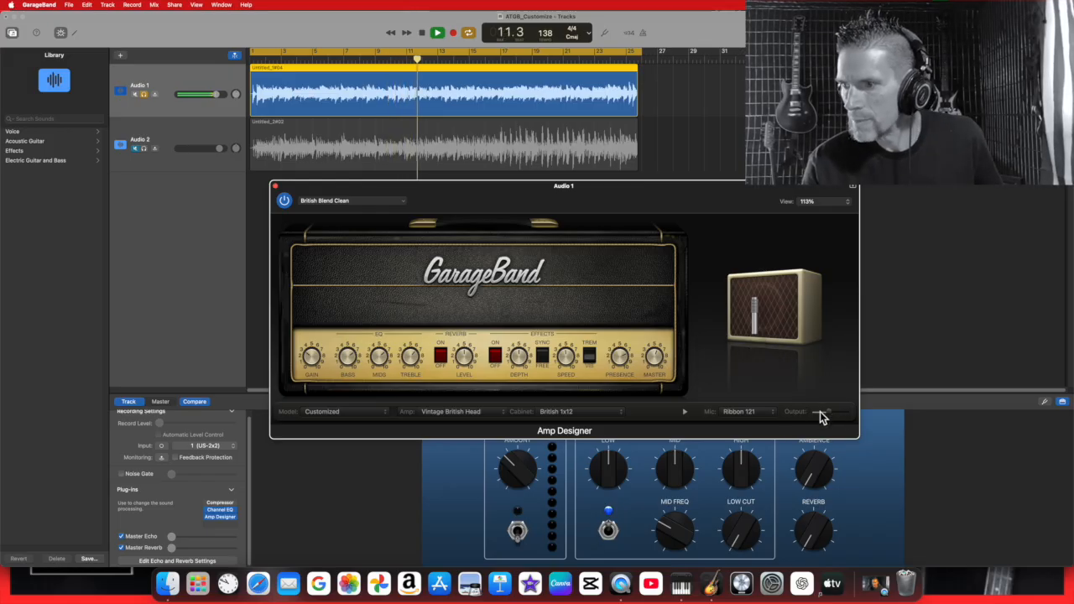
left_click_drag(831, 415, 834, 415)
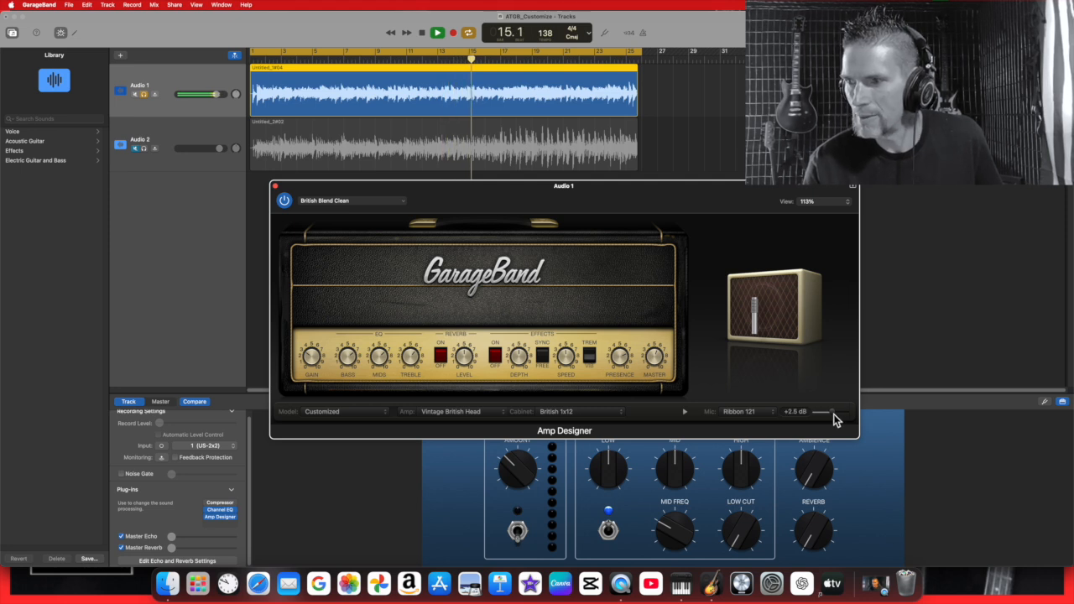
Step: Lower the Audio 1 track volume slightly while listening, and stop playback
left_click(216, 94)
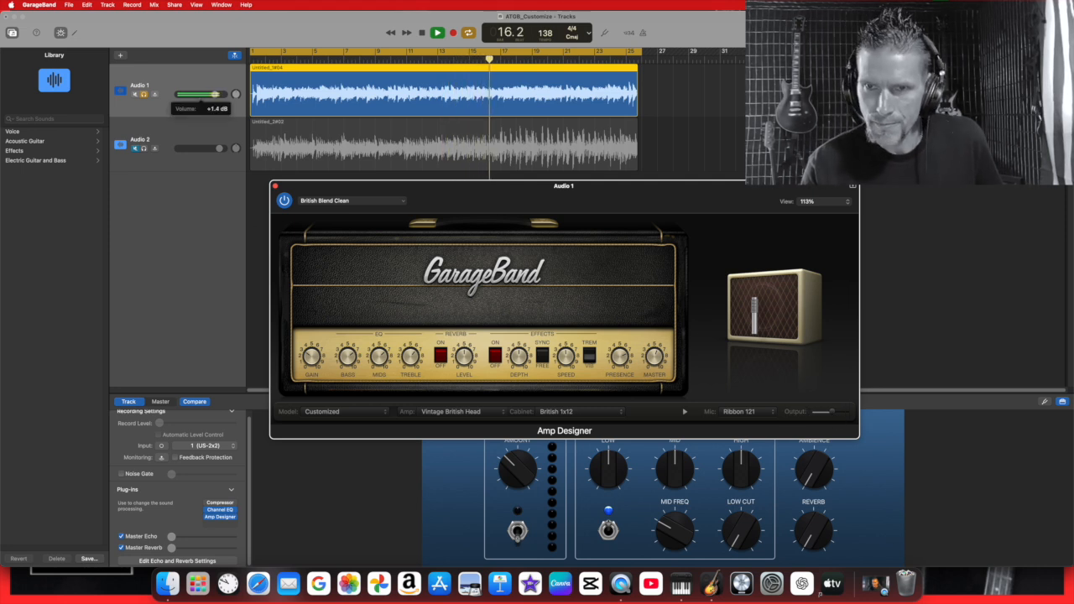
left_click_drag(211, 94, 215, 105)
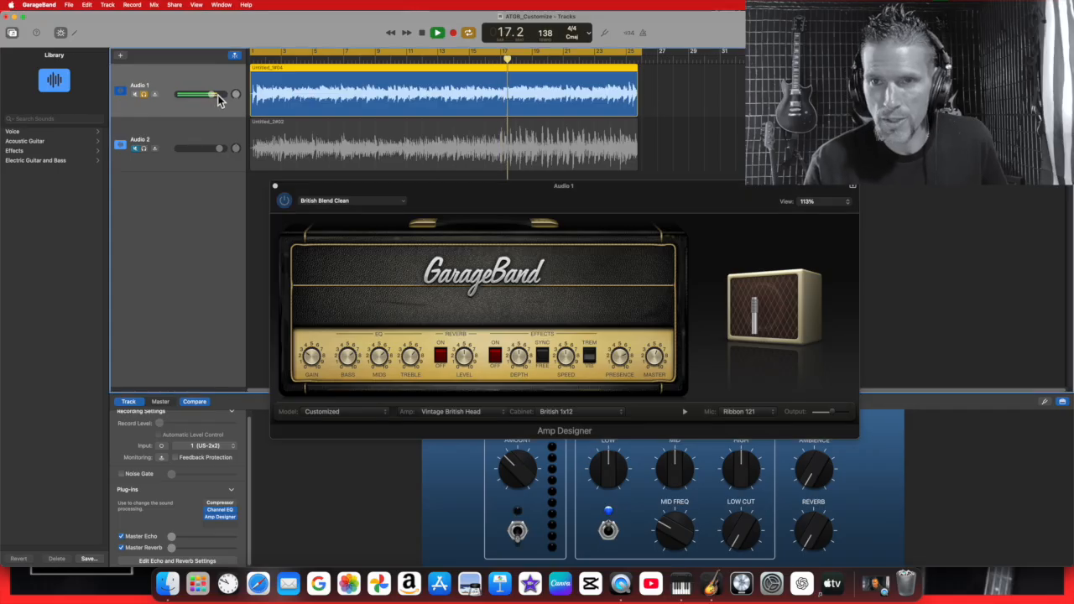
left_click(653, 356)
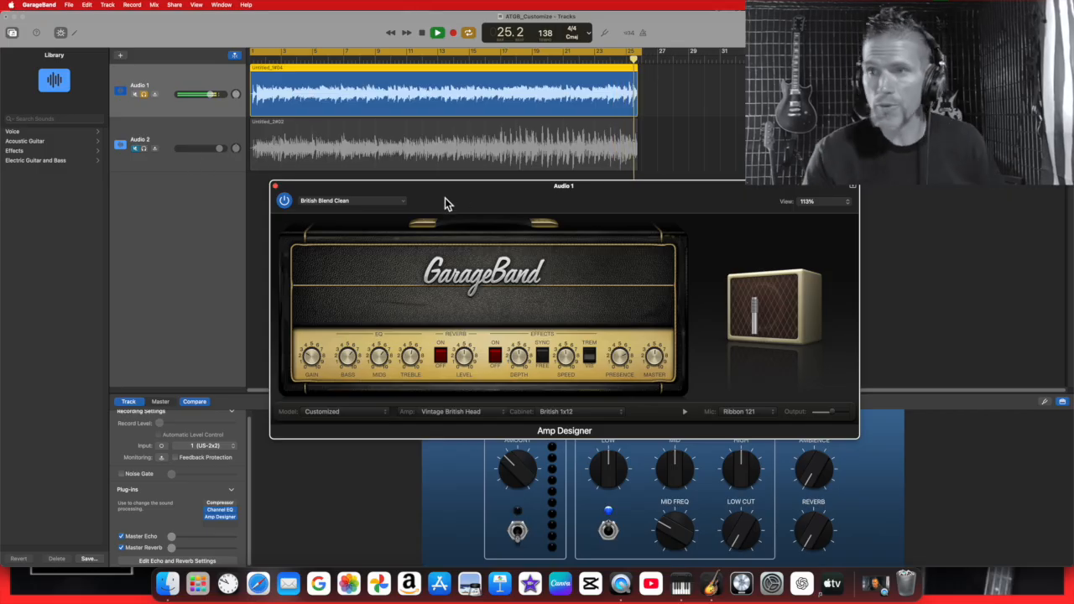
left_click(423, 33)
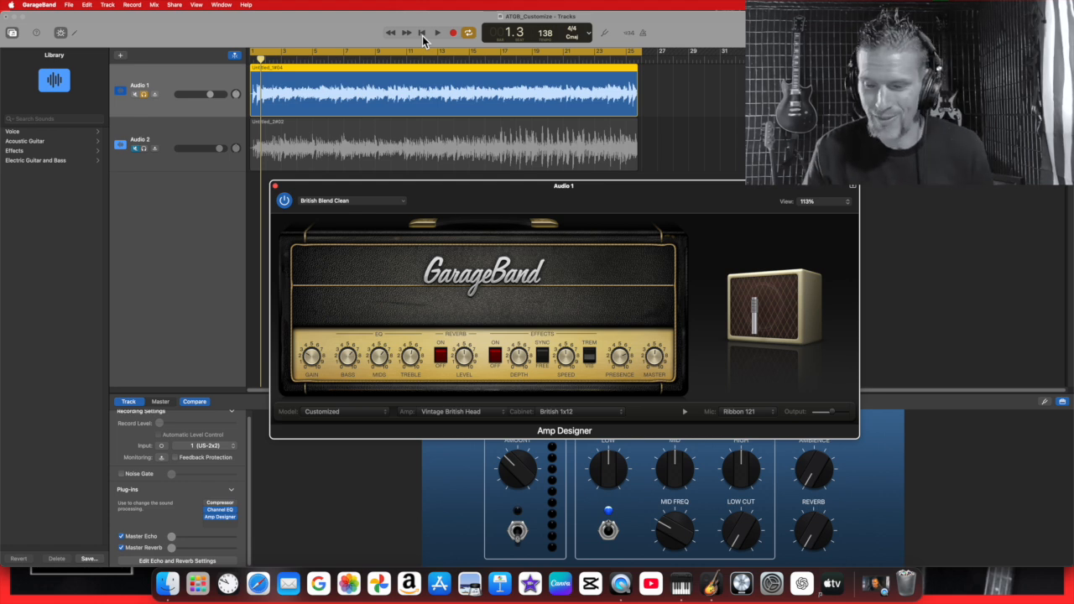
Step: Restart playback and try the Studio Amp and Small Sunshine Amp models, ending on Modern British Head
left_click(437, 33)
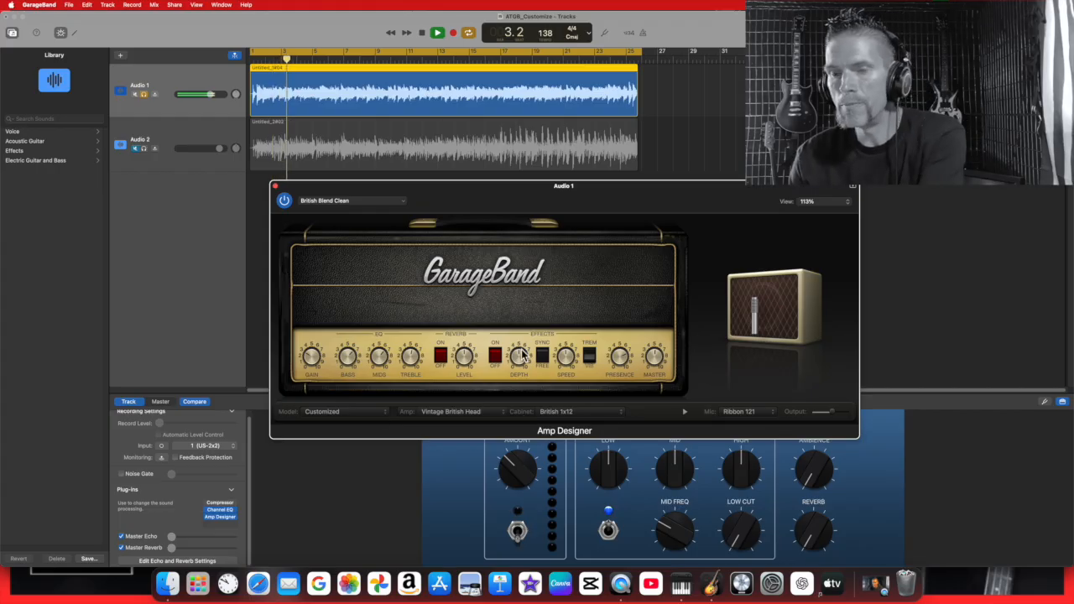
left_click(398, 203)
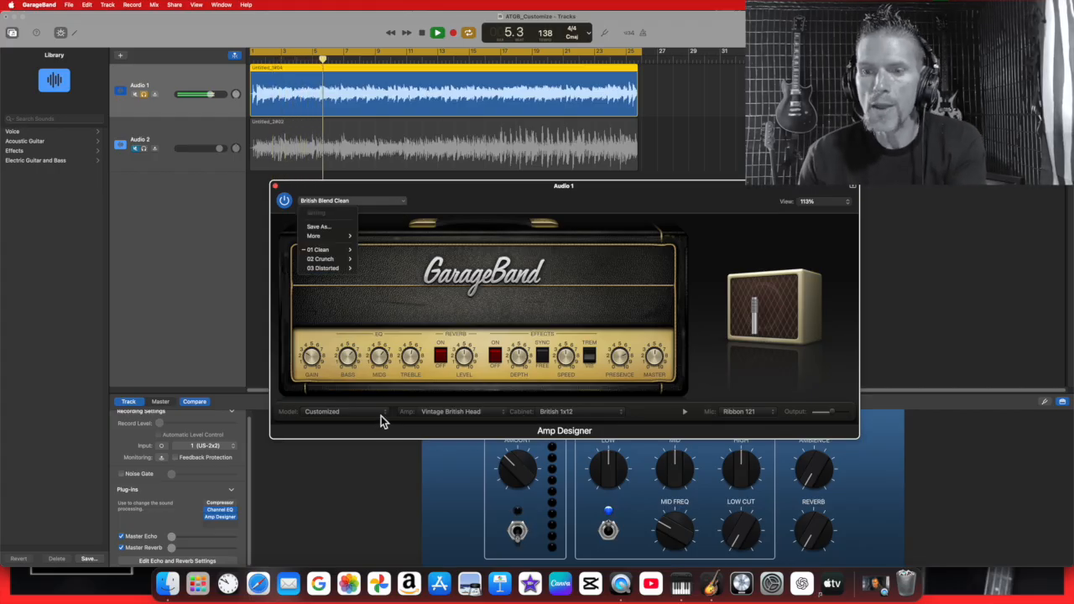
left_click(501, 413)
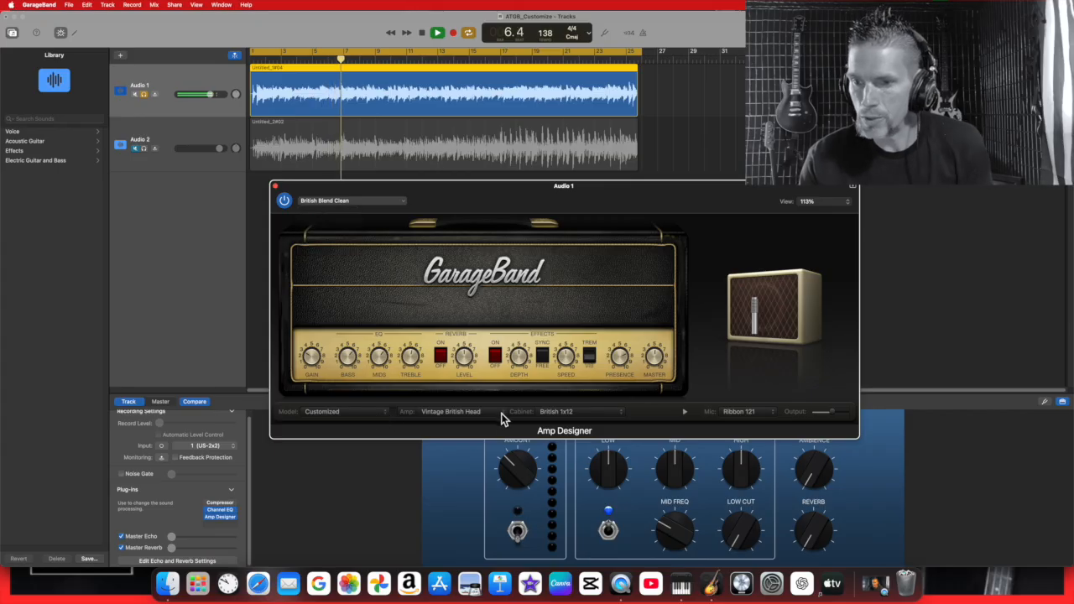
left_click(502, 413)
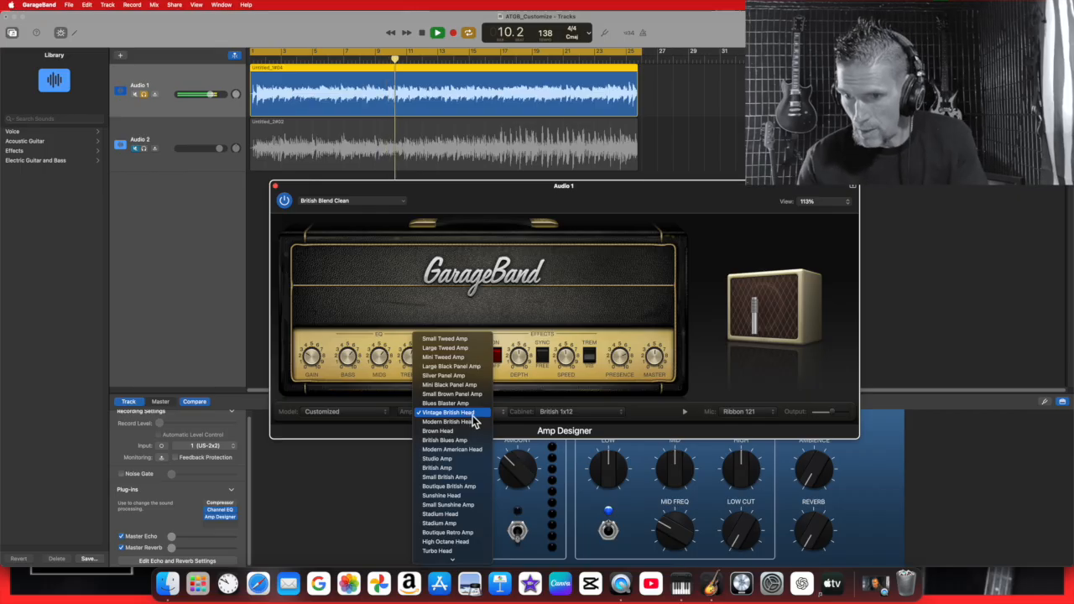
left_click(469, 459)
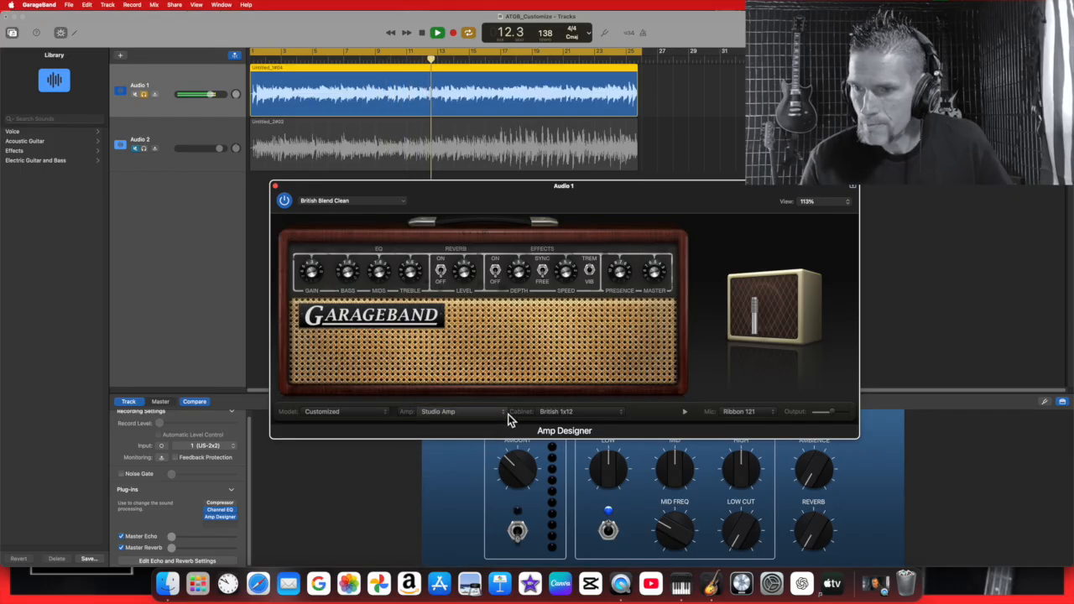
left_click(507, 417)
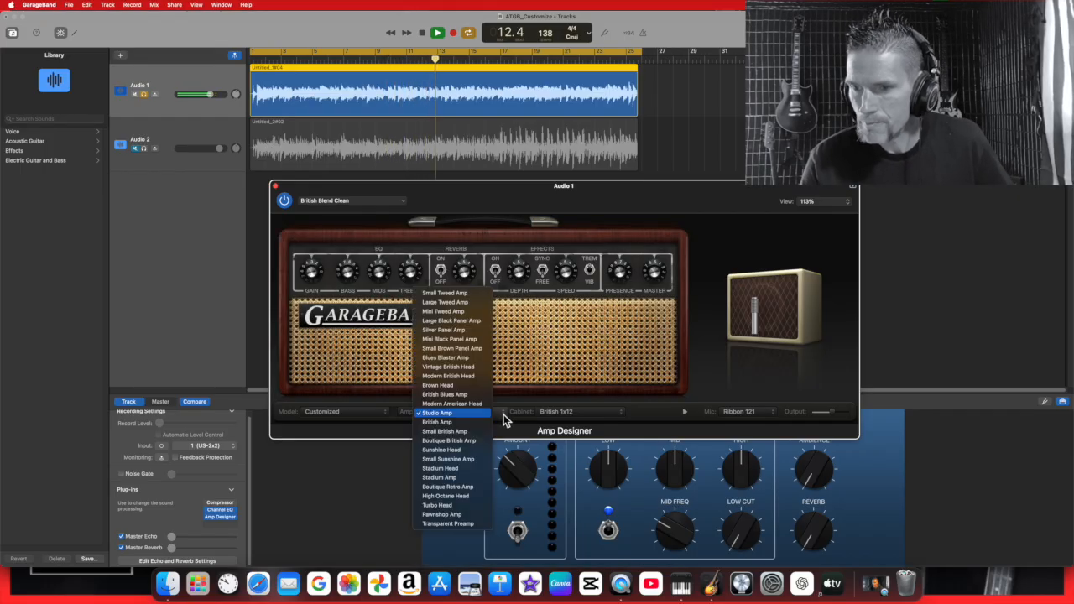
left_click(476, 464)
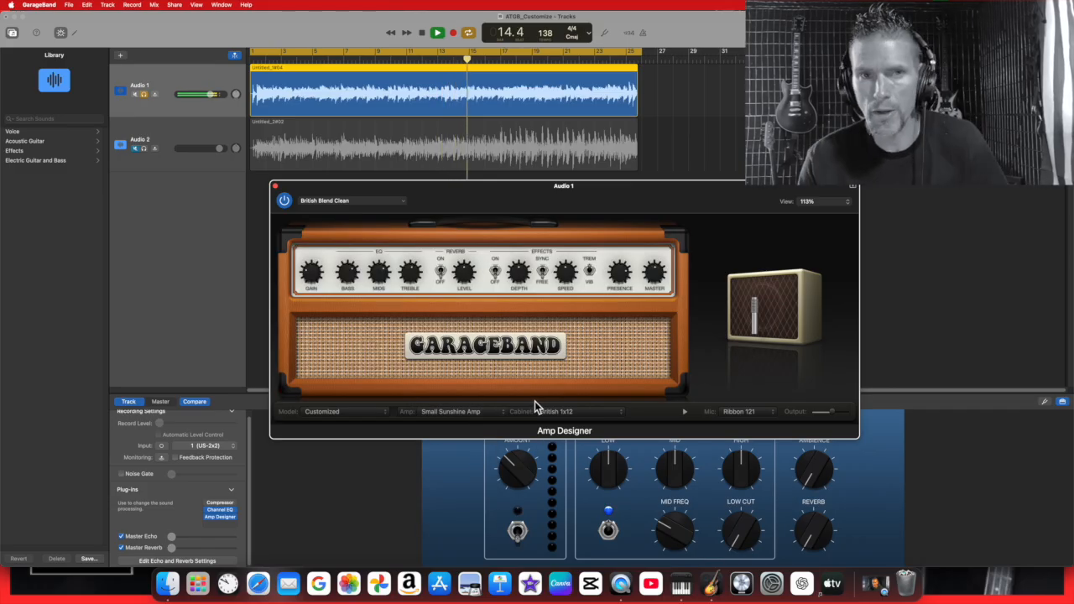
left_click(505, 415)
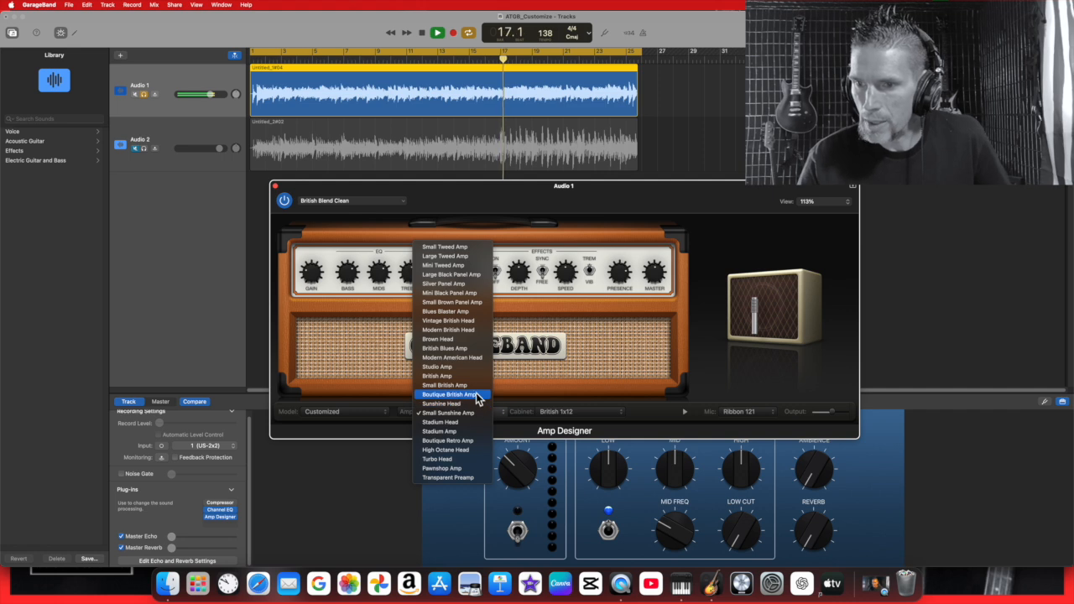
left_click(472, 329)
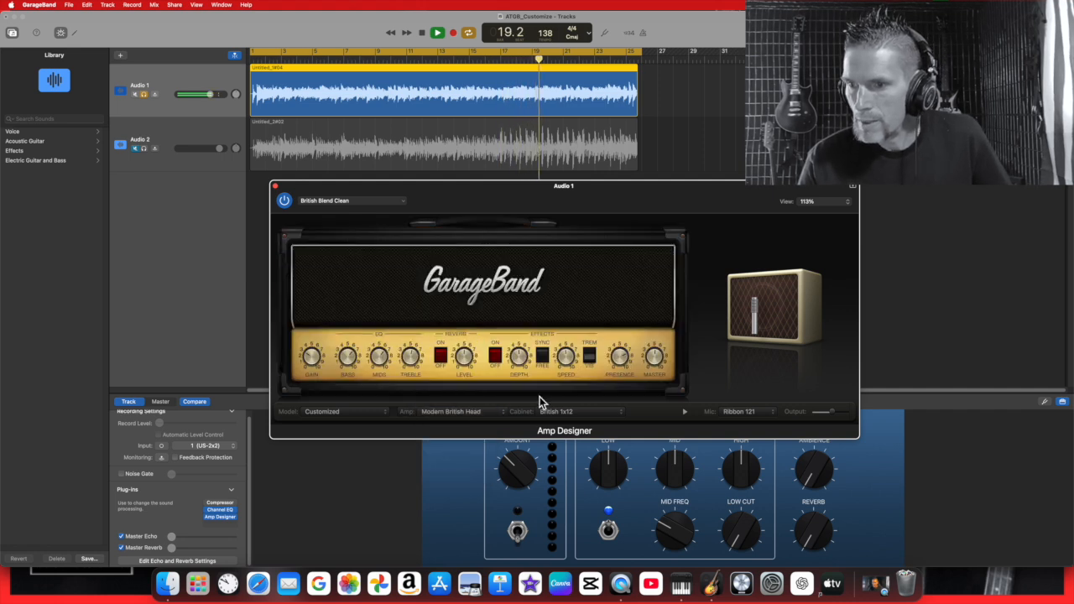
Step: Switch the amp to Vintage British Head and try the Studio 1x12 cabinet, settling on Modern American 4x12
left_click(491, 411)
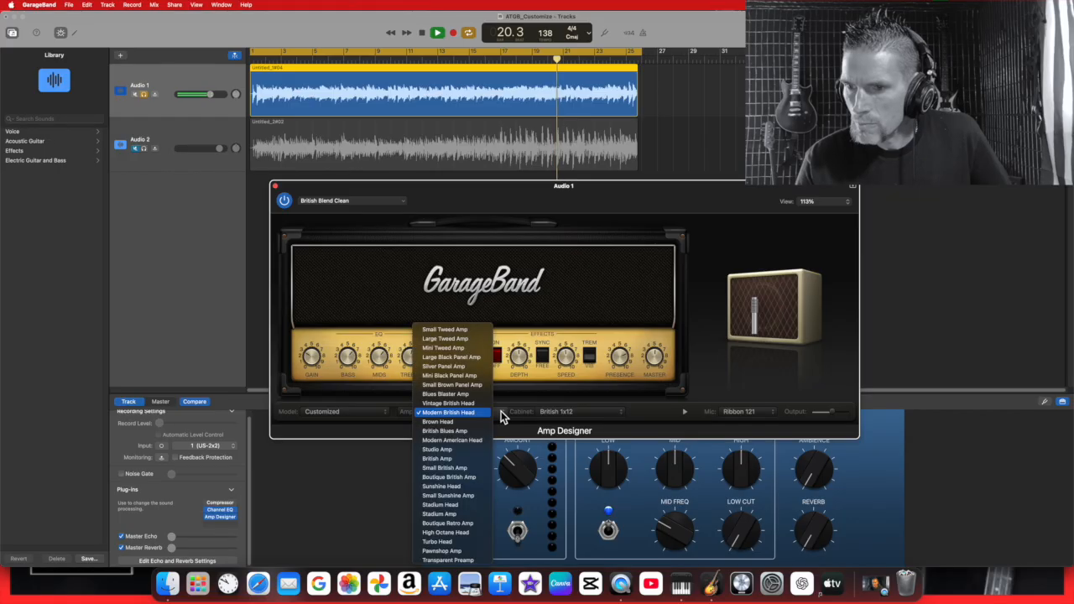
left_click(485, 409)
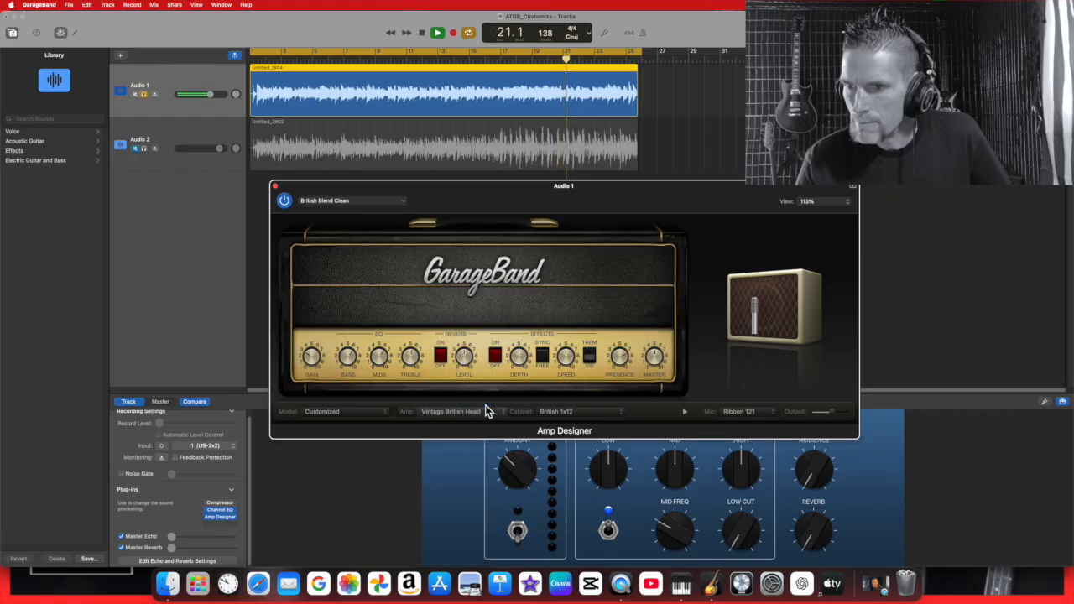
left_click(623, 419)
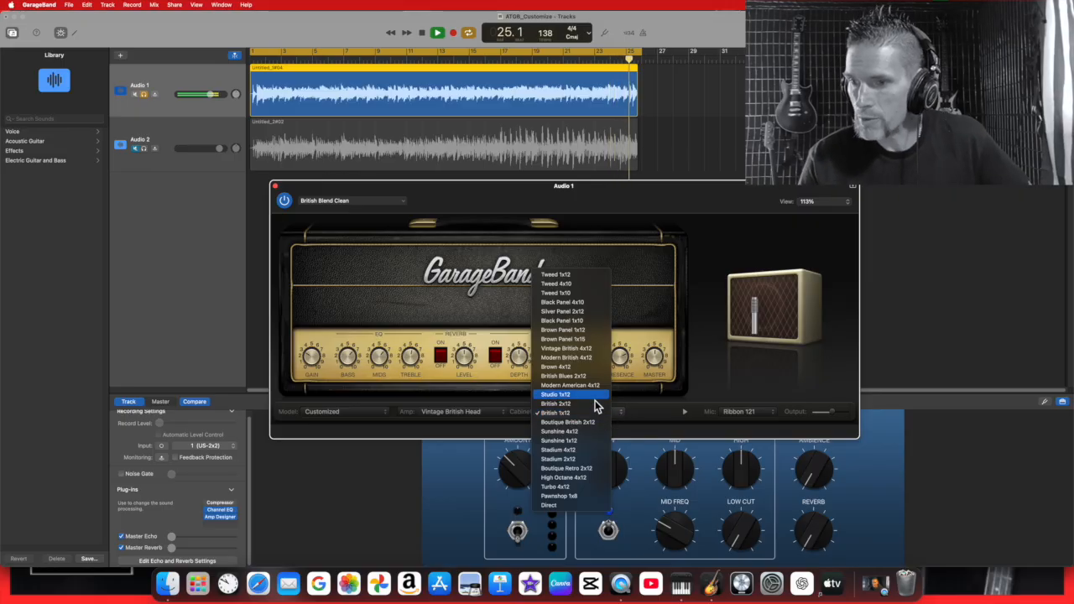
left_click(594, 396)
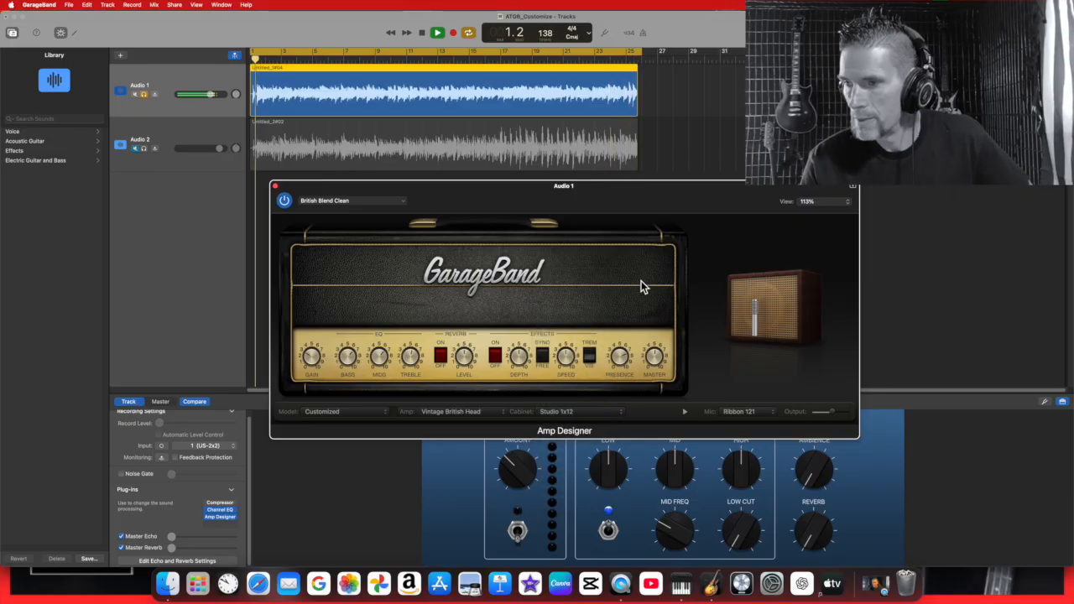
left_click(622, 413)
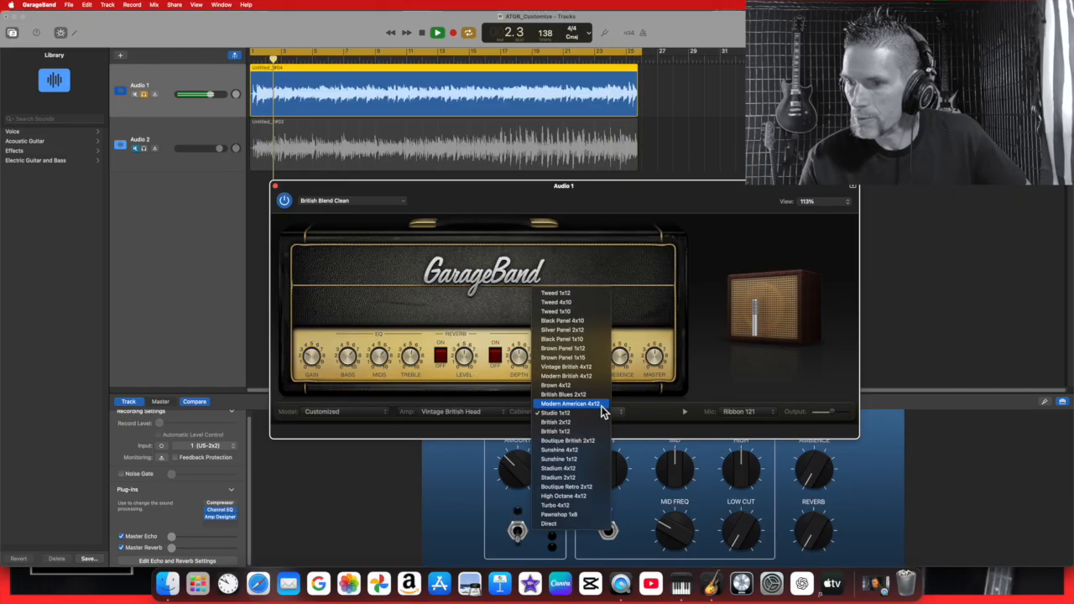
left_click(603, 405)
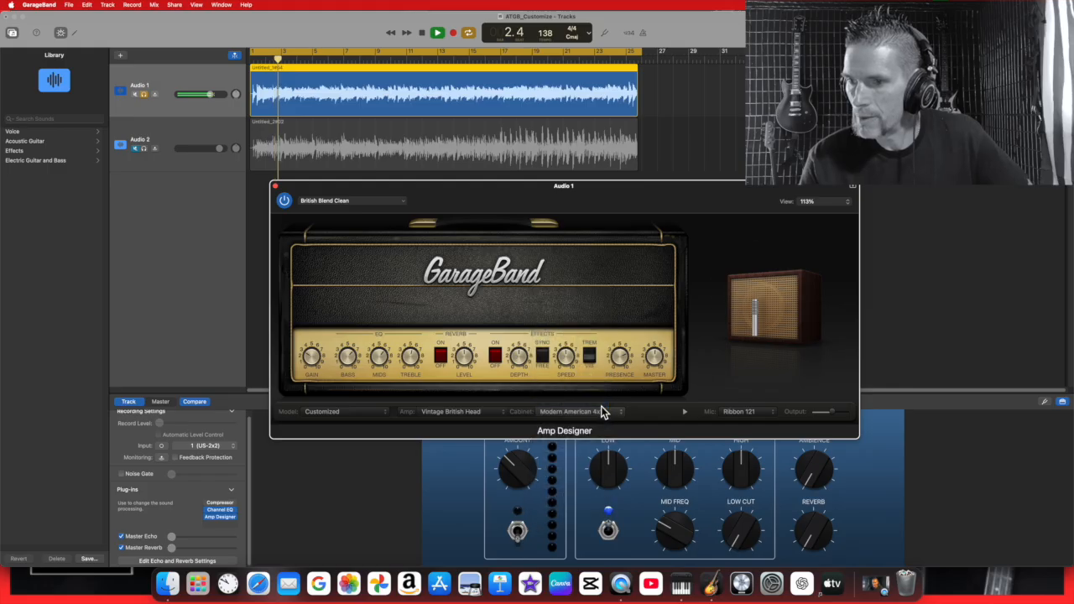
Step: Choose the Dynamic 421 microphone and adjust its position in front of the speaker cabinet
left_click(773, 412)
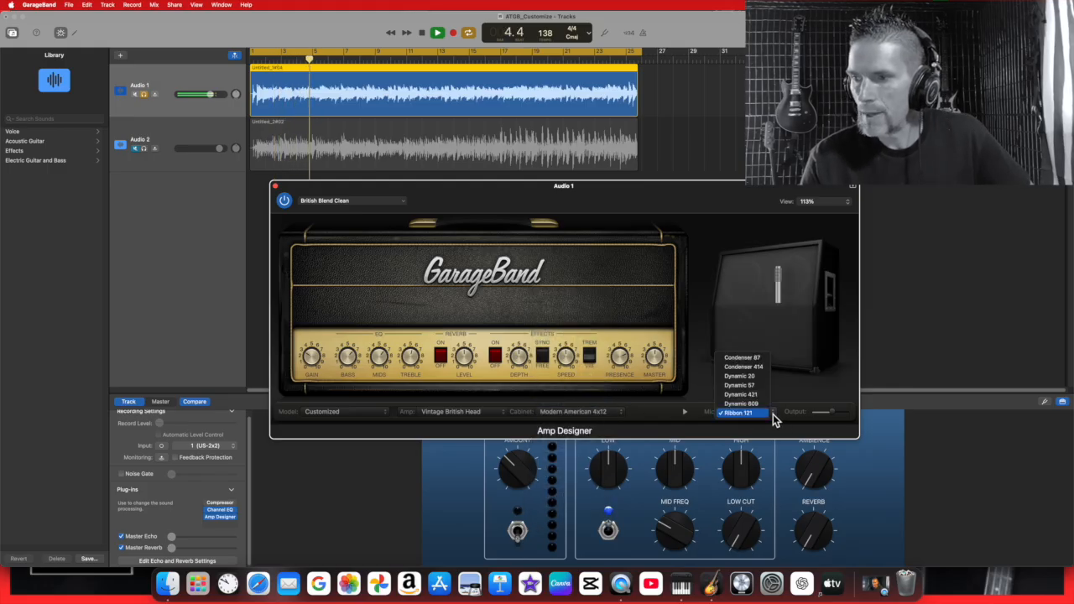
left_click(761, 398)
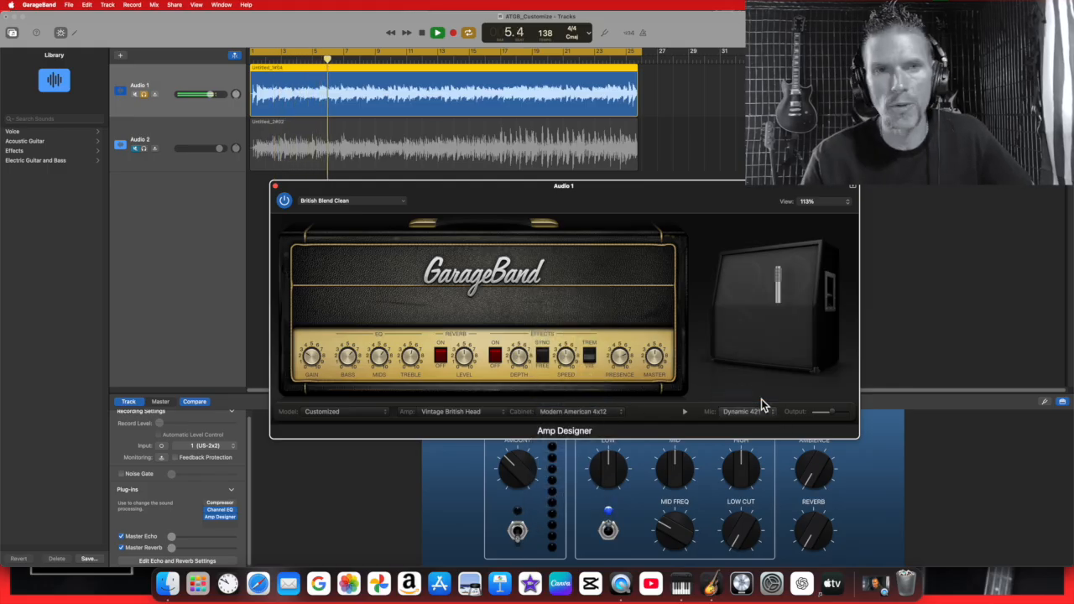
mouse_move(761, 398)
mouse_move(744, 387)
left_mouse_down()
mouse_move(755, 372)
mouse_move(744, 381)
left_mouse_up()
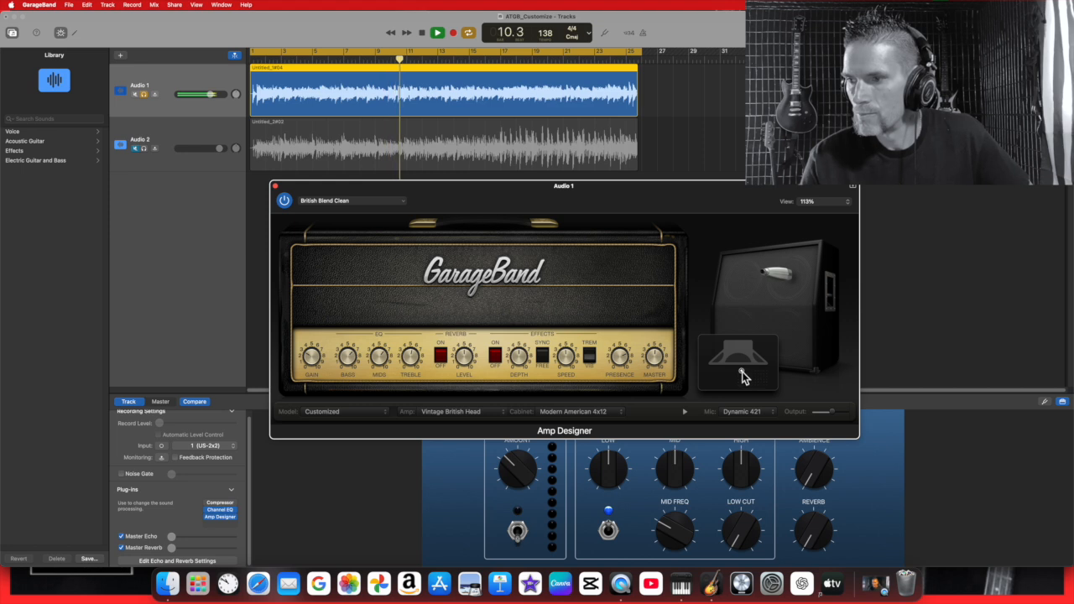
Step: Try the Dynamic 57 microphone with an adjusted position, switch back to Dynamic 421, and stop playback
left_click(737, 412)
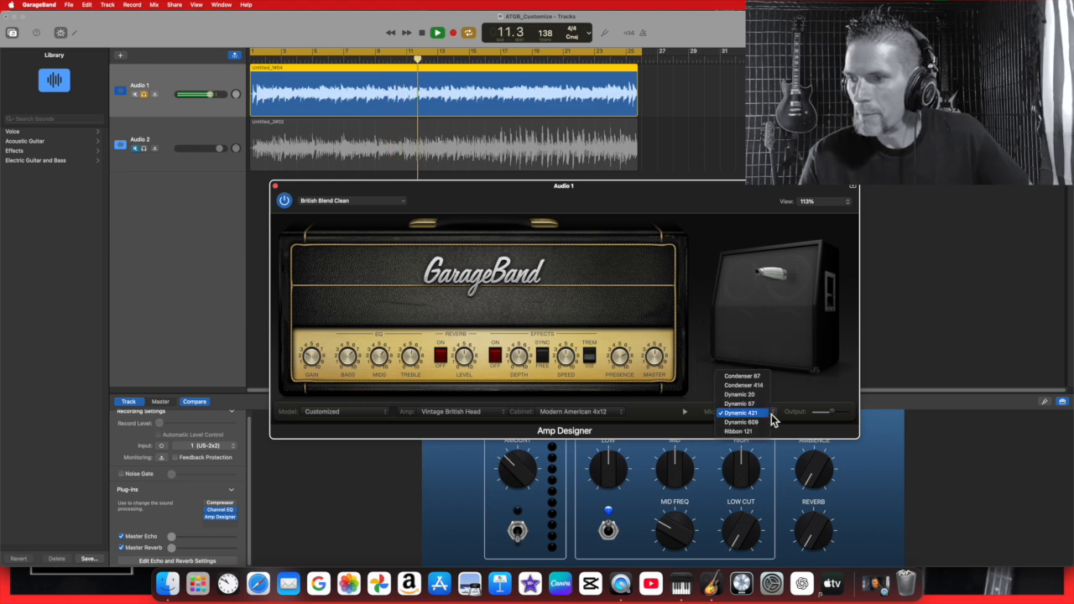
left_click(756, 403)
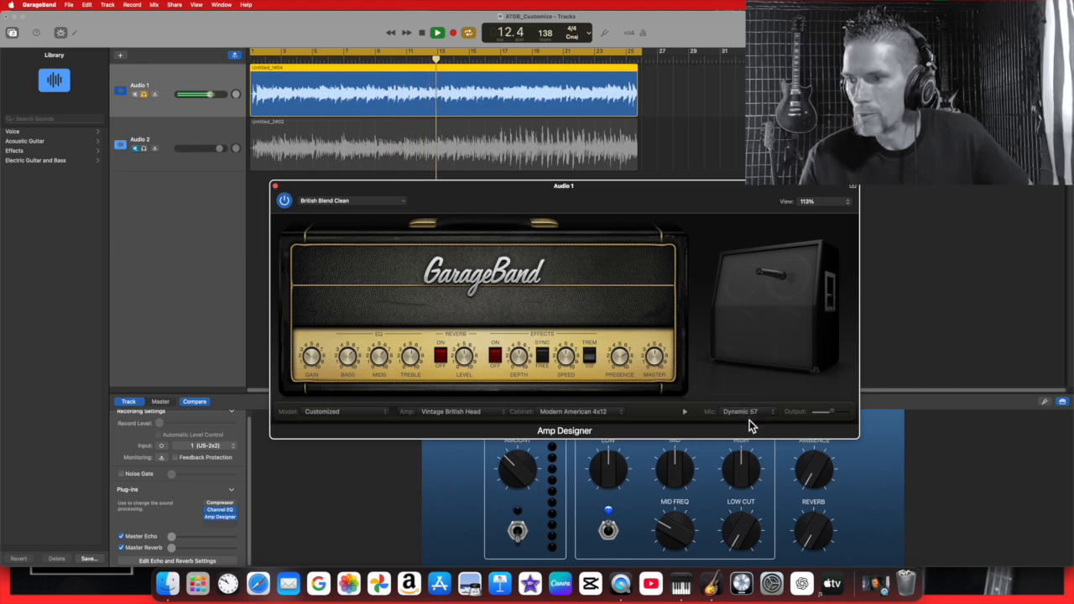
mouse_move(769, 397)
mouse_move(739, 382)
left_mouse_down()
mouse_move(747, 371)
mouse_move(746, 384)
left_mouse_up()
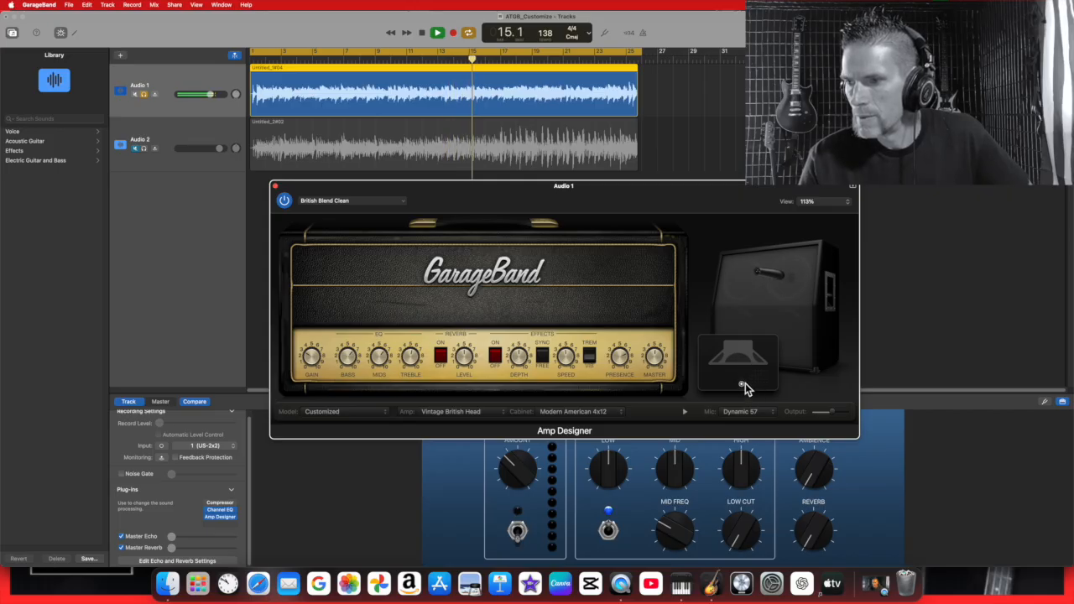
left_click(772, 412)
left_click(760, 420)
mouse_move(748, 350)
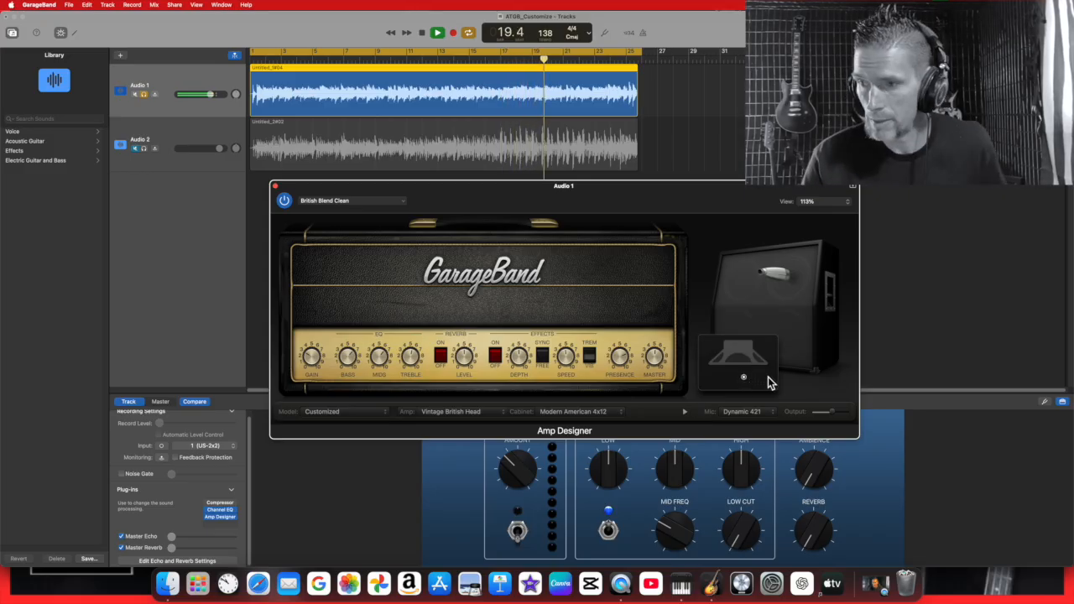
left_click(437, 33)
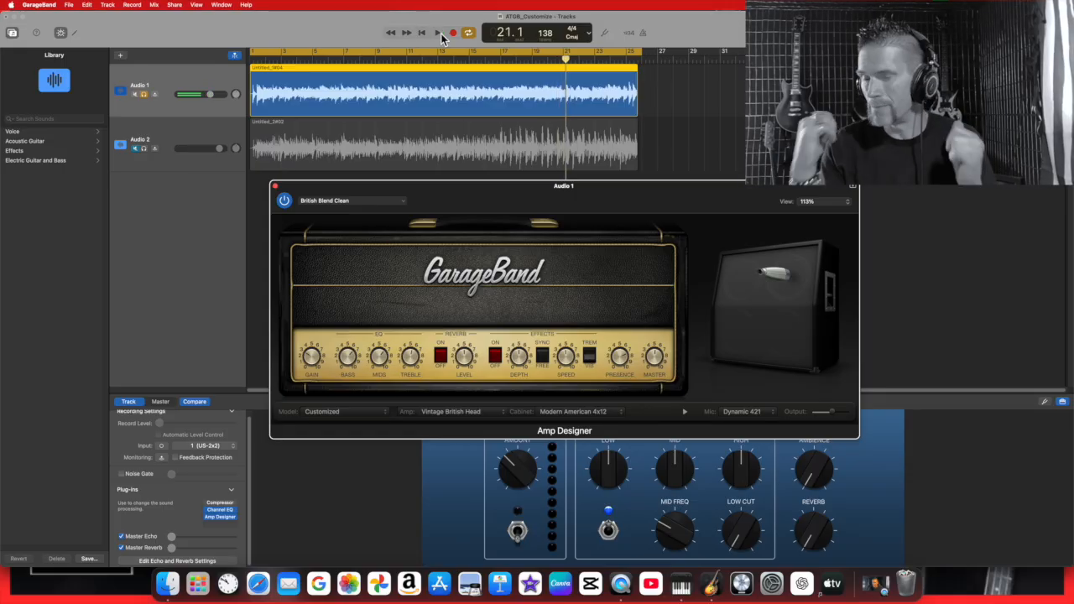
Step: Close the Amp Designer window and solo Audio 2 in place of Audio 1
left_click(275, 187)
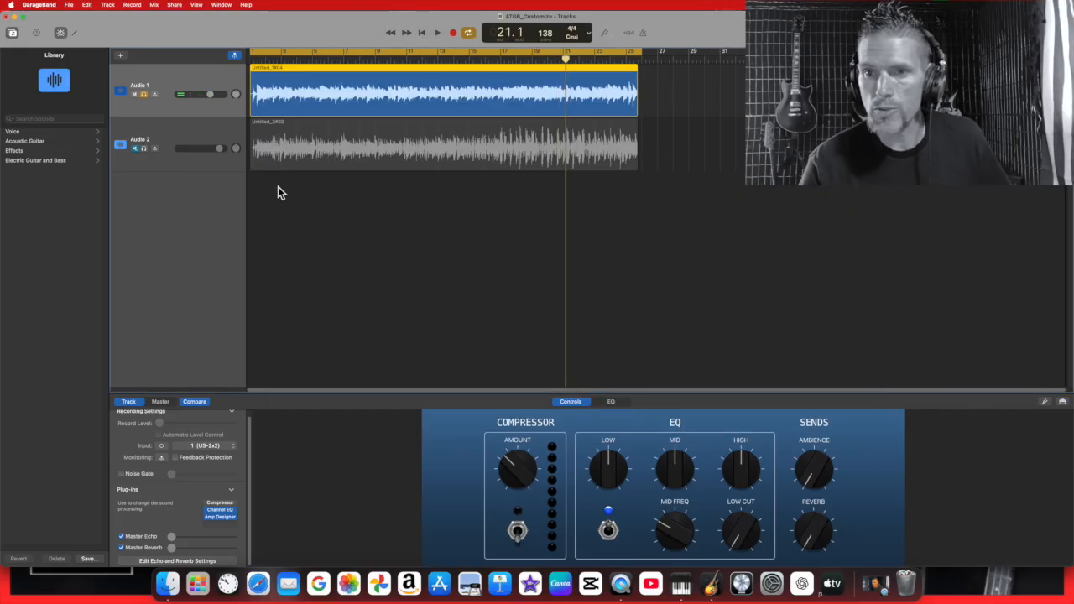
left_click(189, 125)
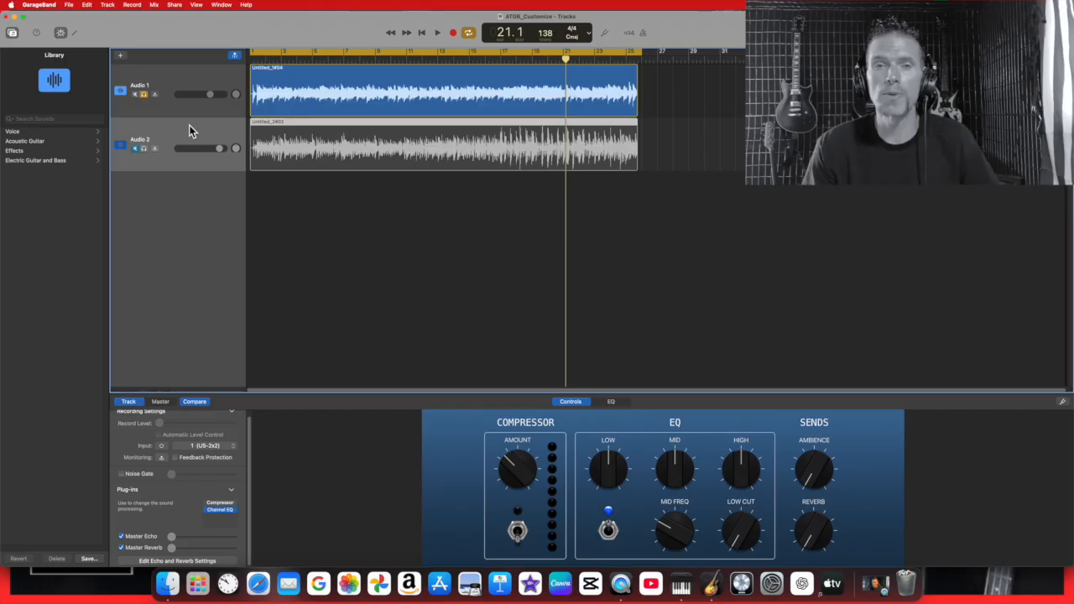
left_click(144, 96)
left_click(145, 149)
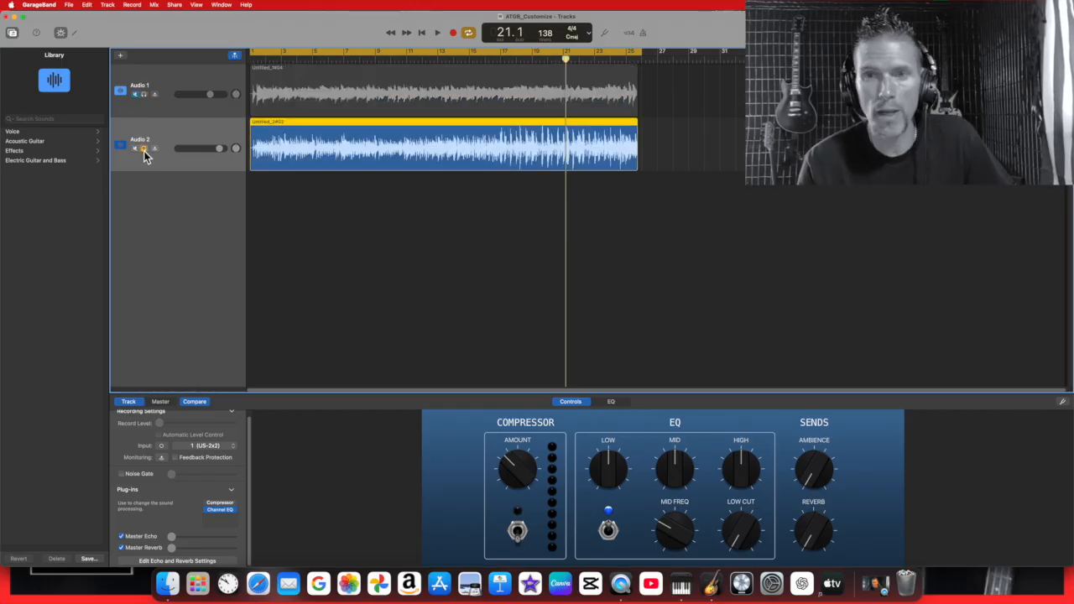
Step: Play Audio 2 on its own, lower its track volume slightly, and stop playback
left_click(439, 36)
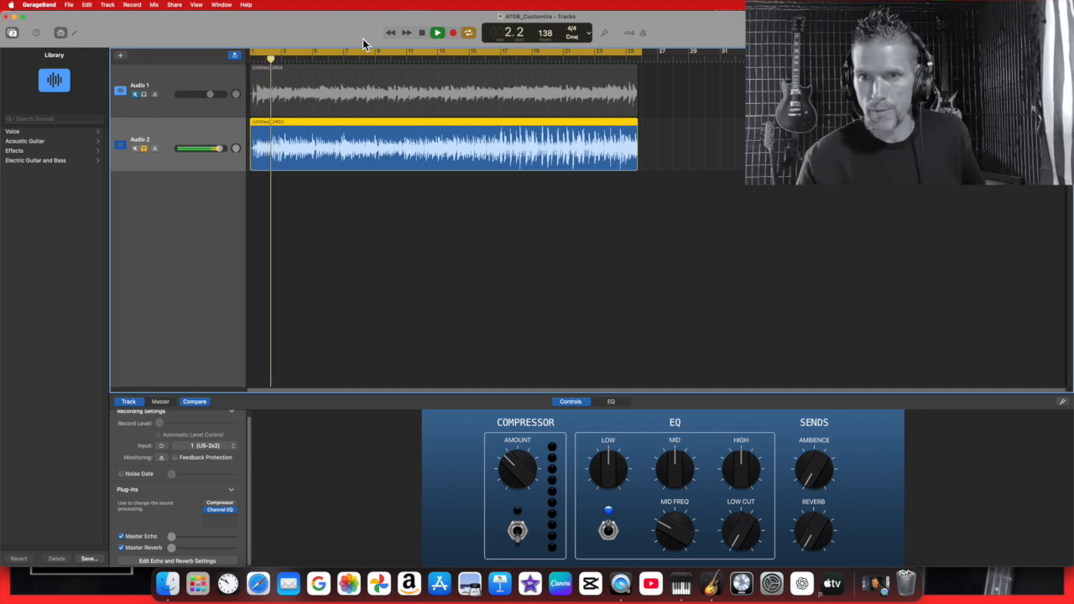
left_click_drag(219, 149, 212, 149)
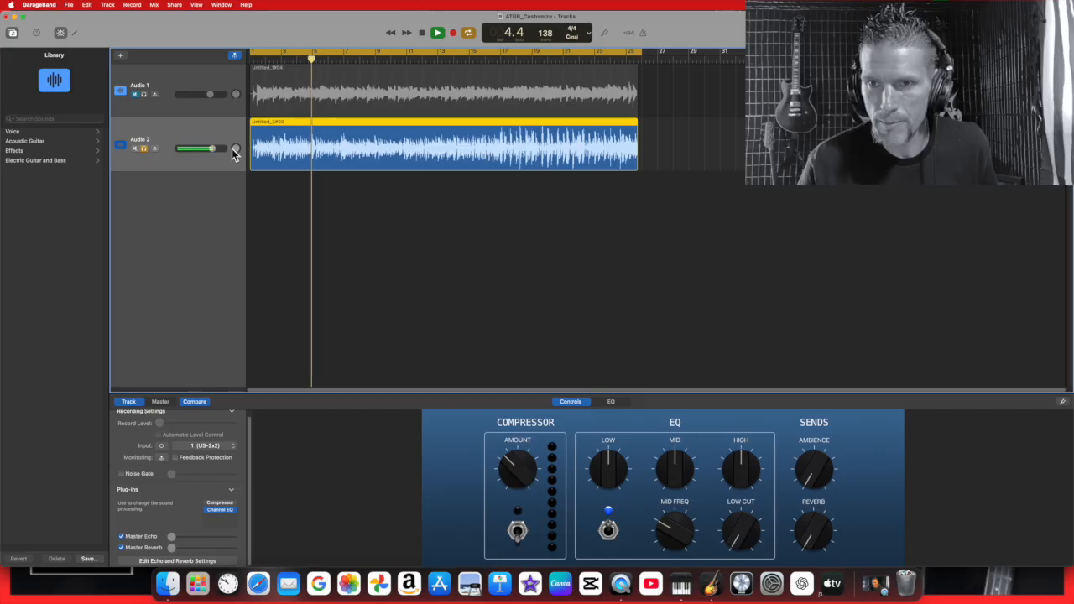
left_click(427, 31)
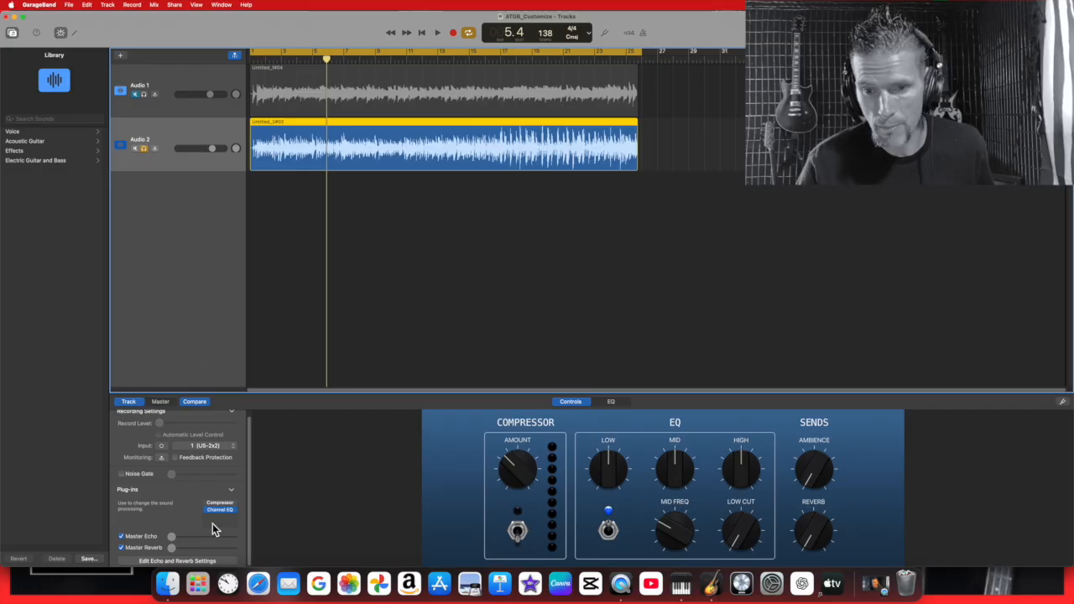
Step: Add Amp Designer from Amps and Pedals to Audio 2's empty plug-in slot below Channel EQ
left_click(231, 494)
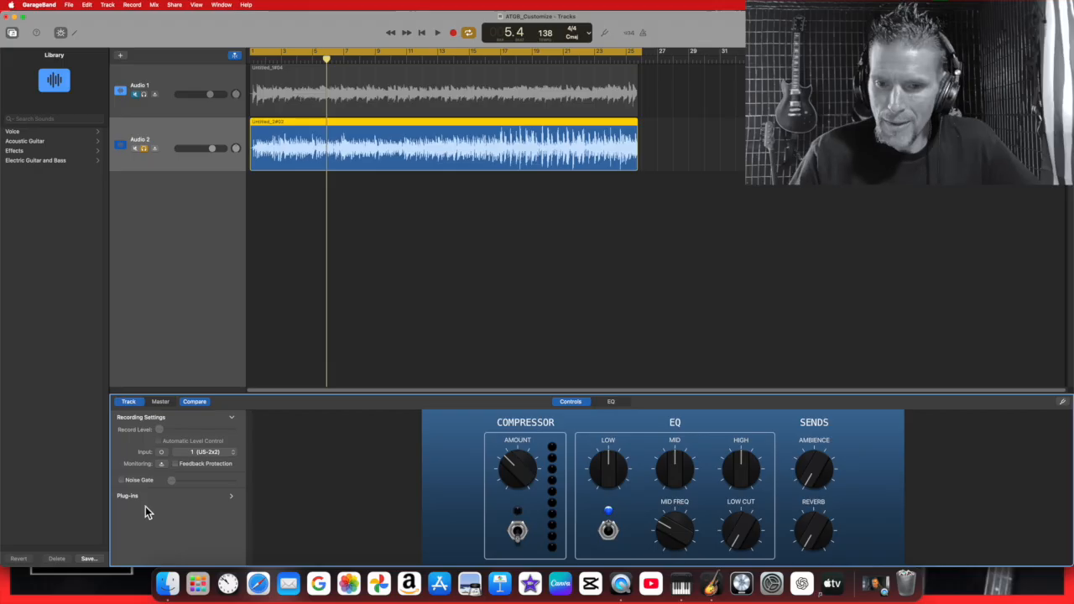
left_click(232, 499)
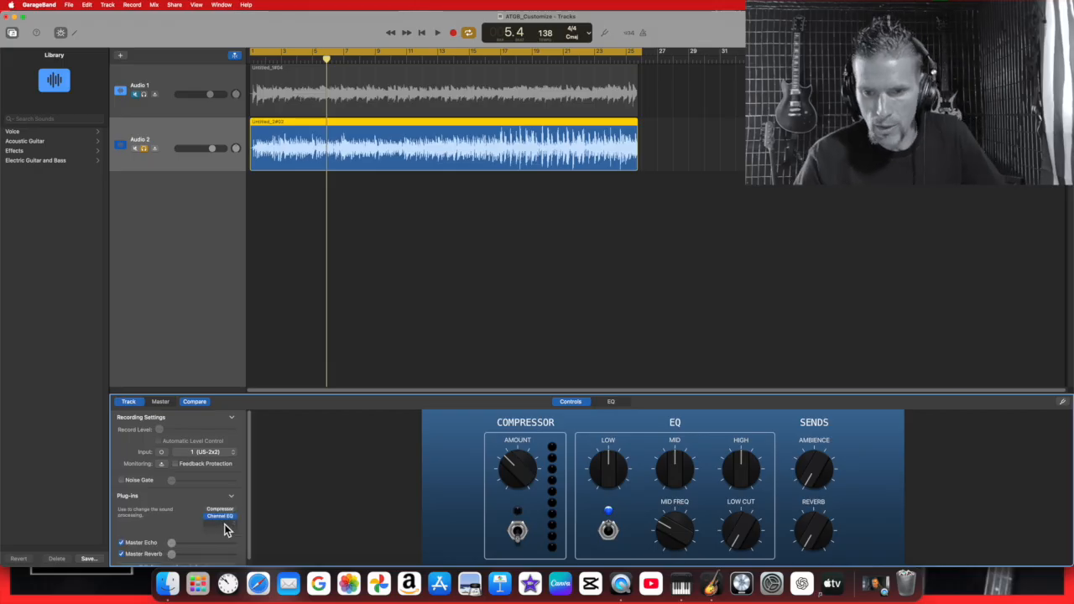
left_click(235, 524)
mouse_move(236, 505)
mouse_move(231, 453)
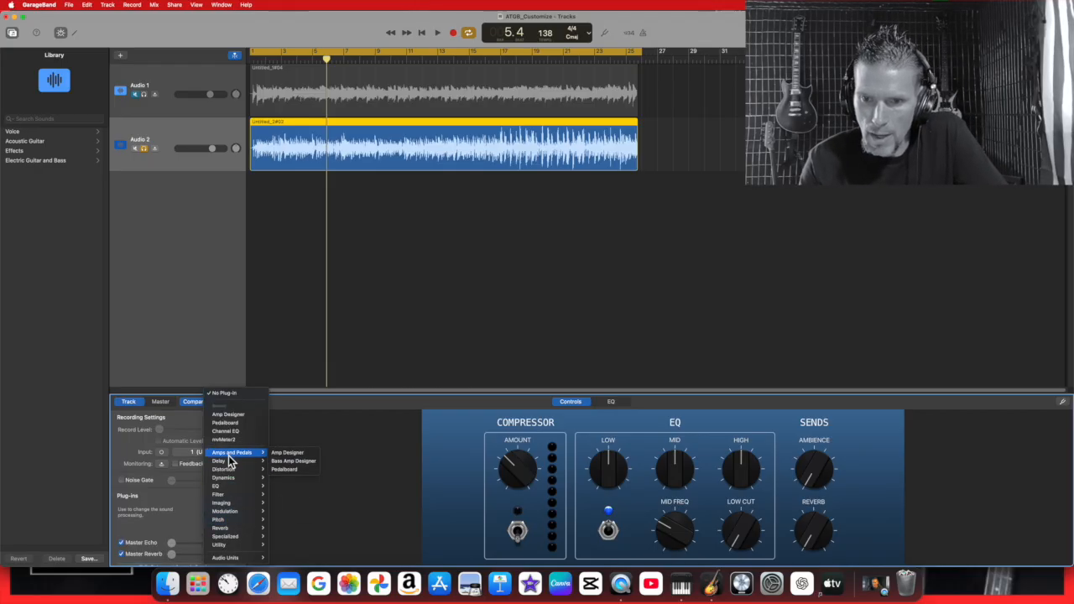
left_click(291, 455)
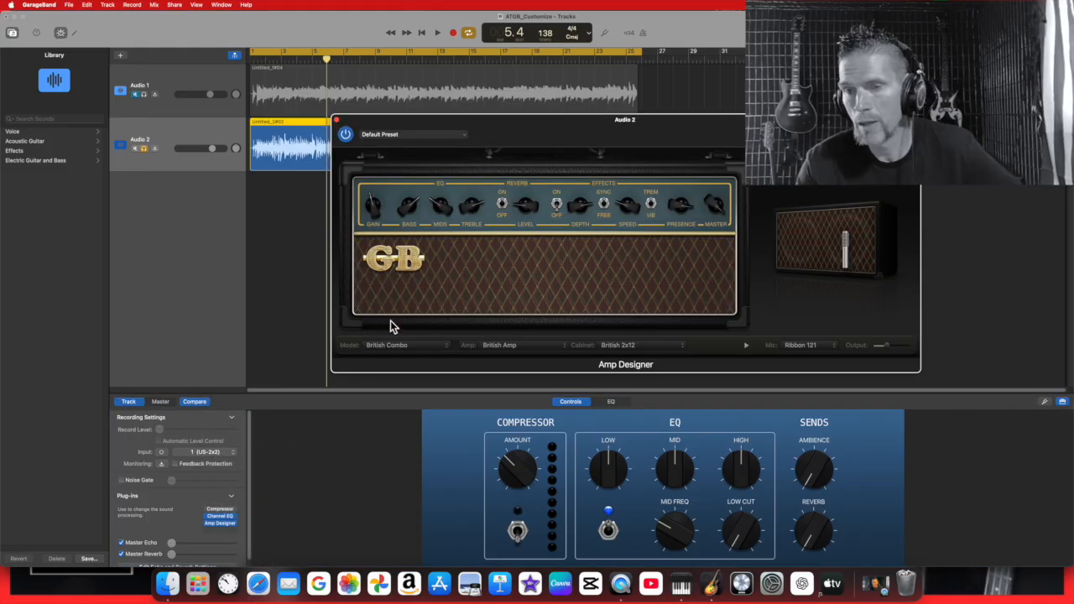
Step: Load the American Stack Distort preset from the Distorted category and play Audio 2 briefly to audition it
left_click(465, 133)
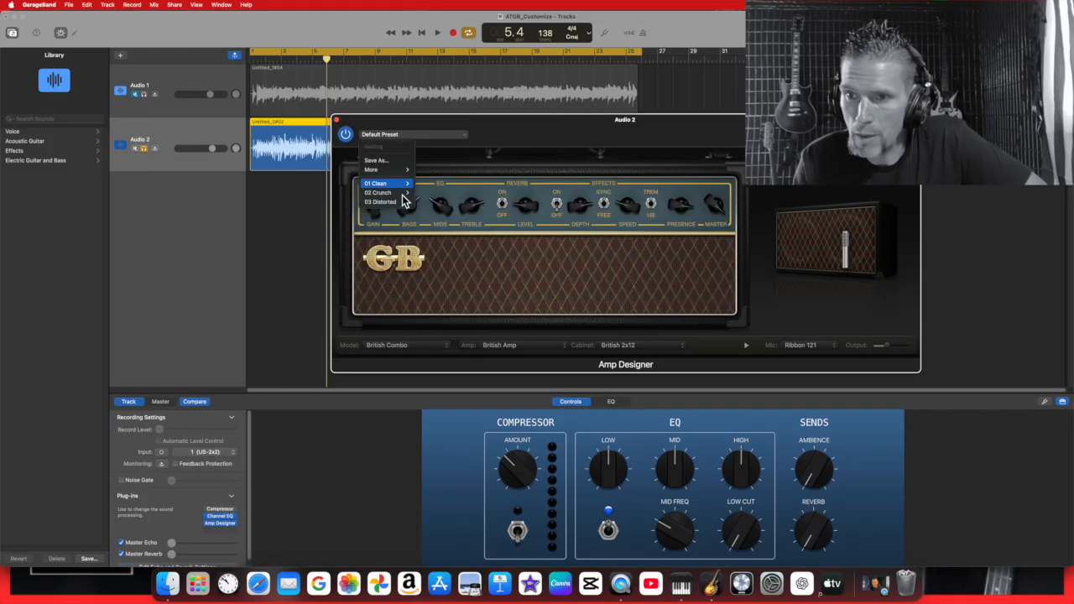
mouse_move(399, 202)
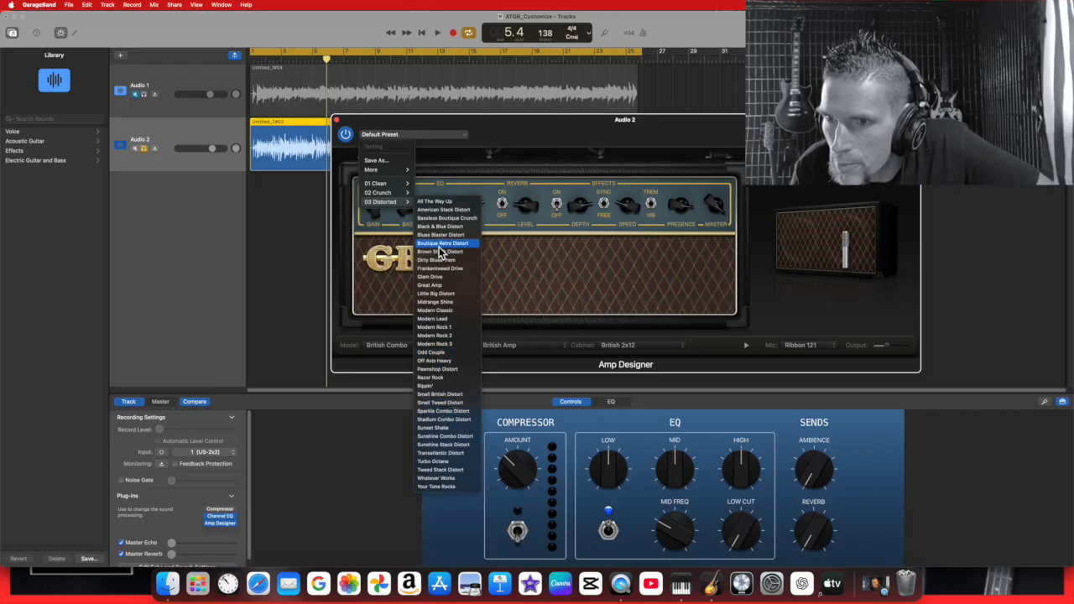
left_click(445, 212)
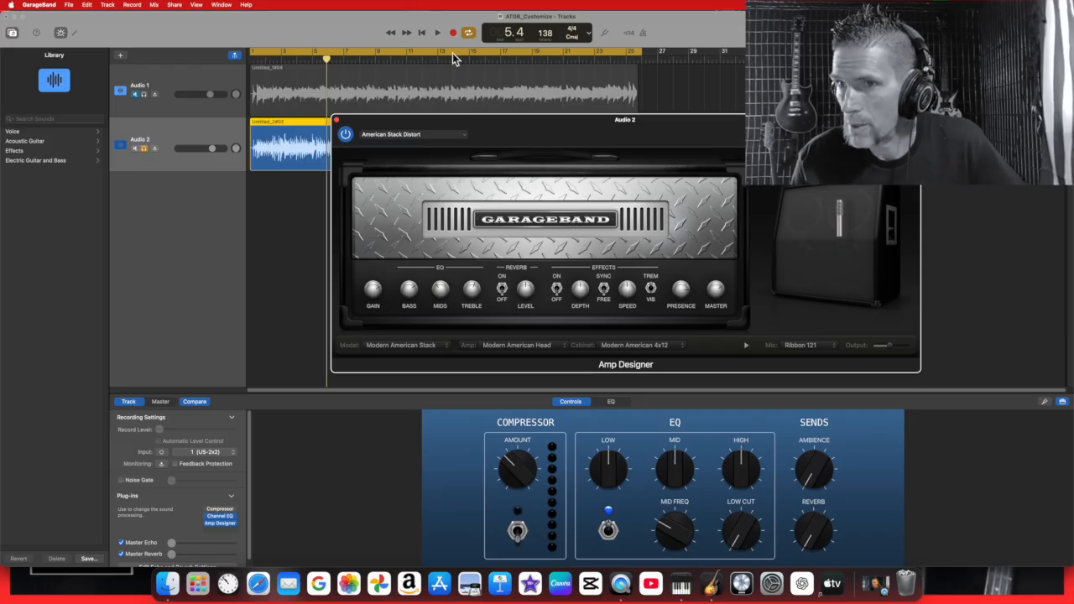
left_click(438, 33)
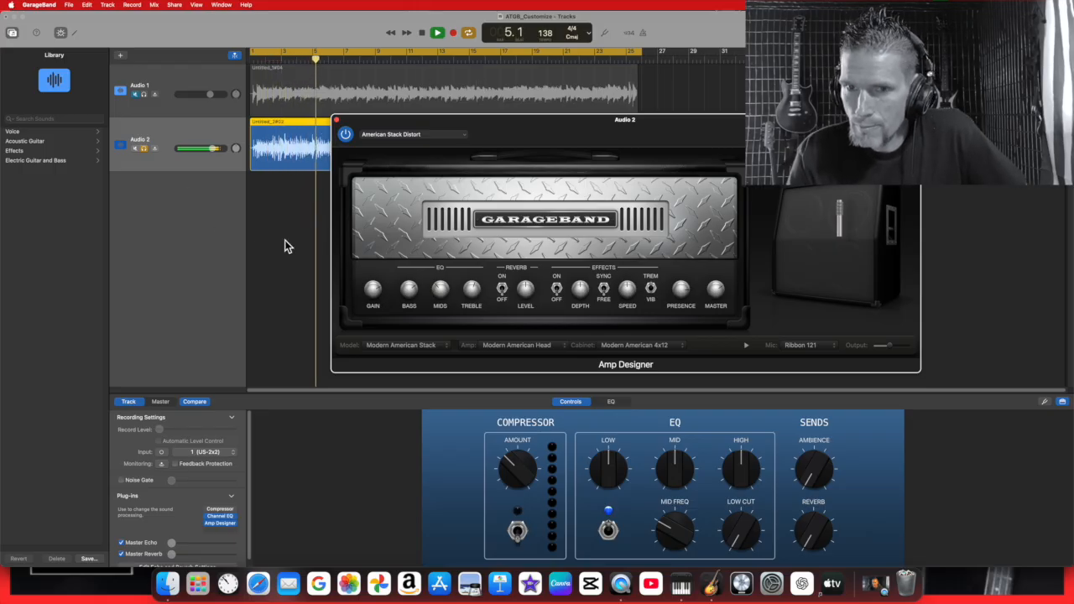
left_click(154, 150)
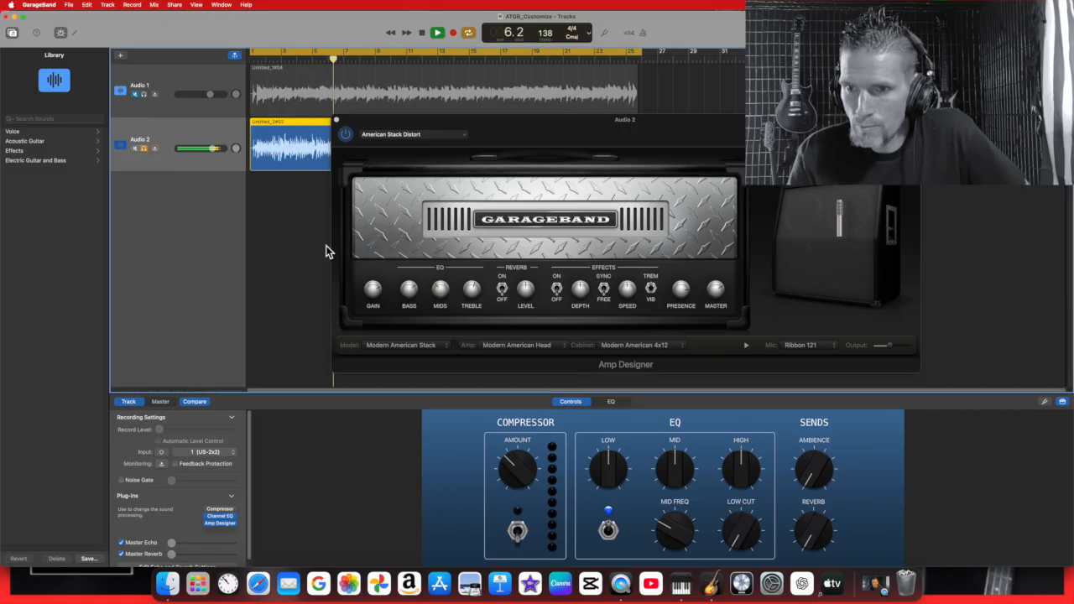
left_click(375, 312)
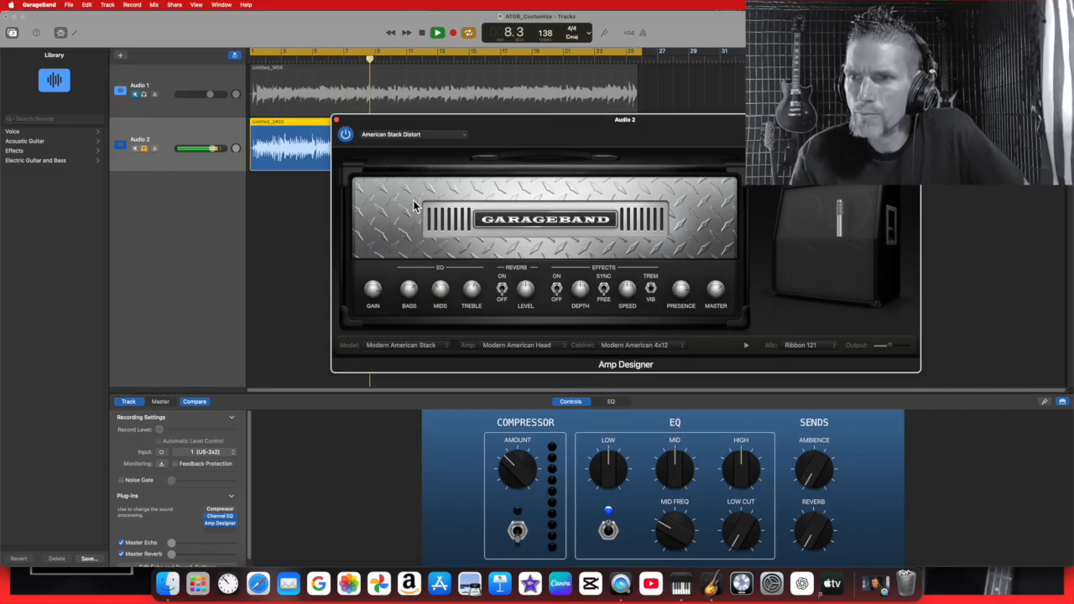
left_click(422, 33)
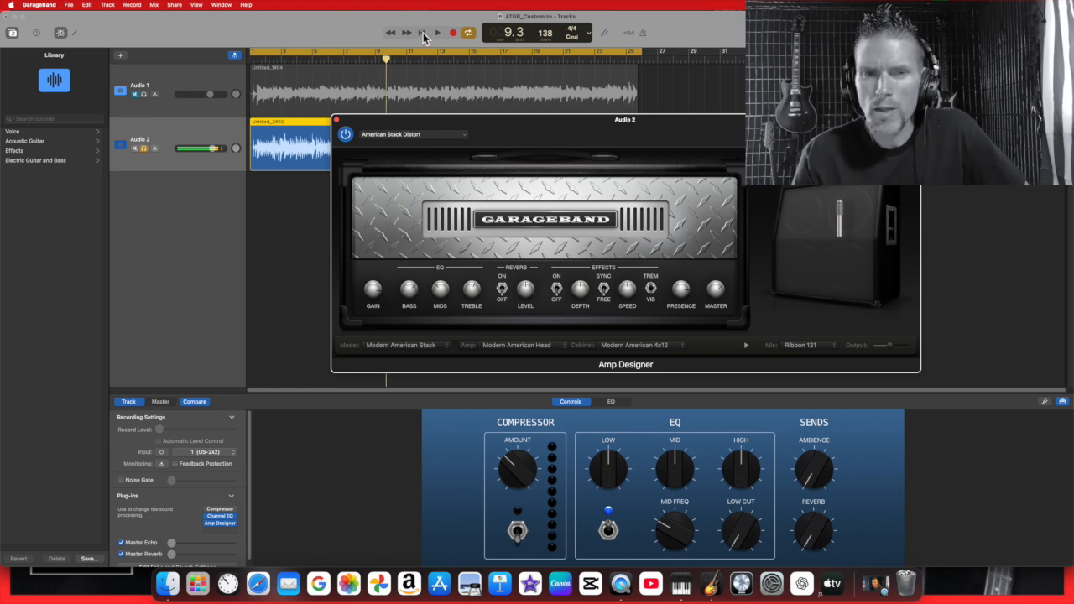
Step: Restart playback and load the Modern Rock 2 preset from the Distorted category on Audio 2
left_click(464, 136)
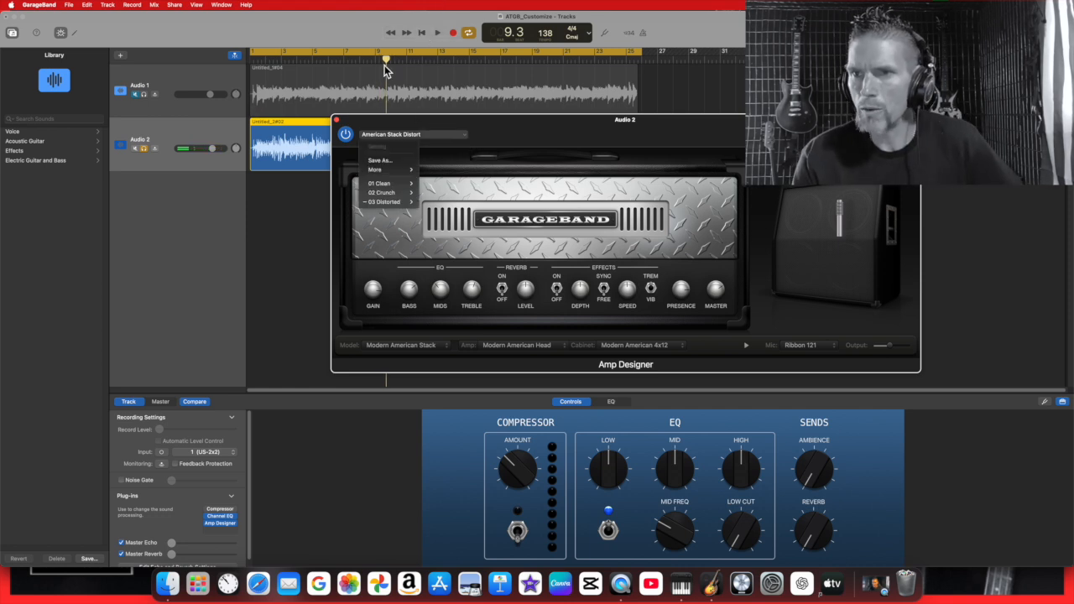
left_click(441, 35)
left_click(441, 34)
left_click(463, 135)
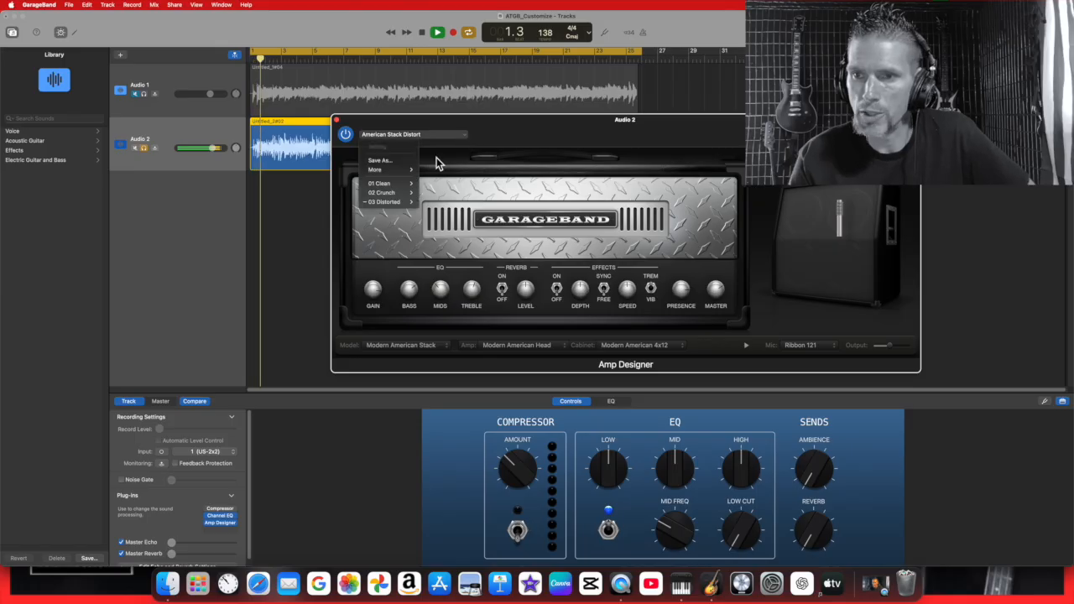
mouse_move(394, 201)
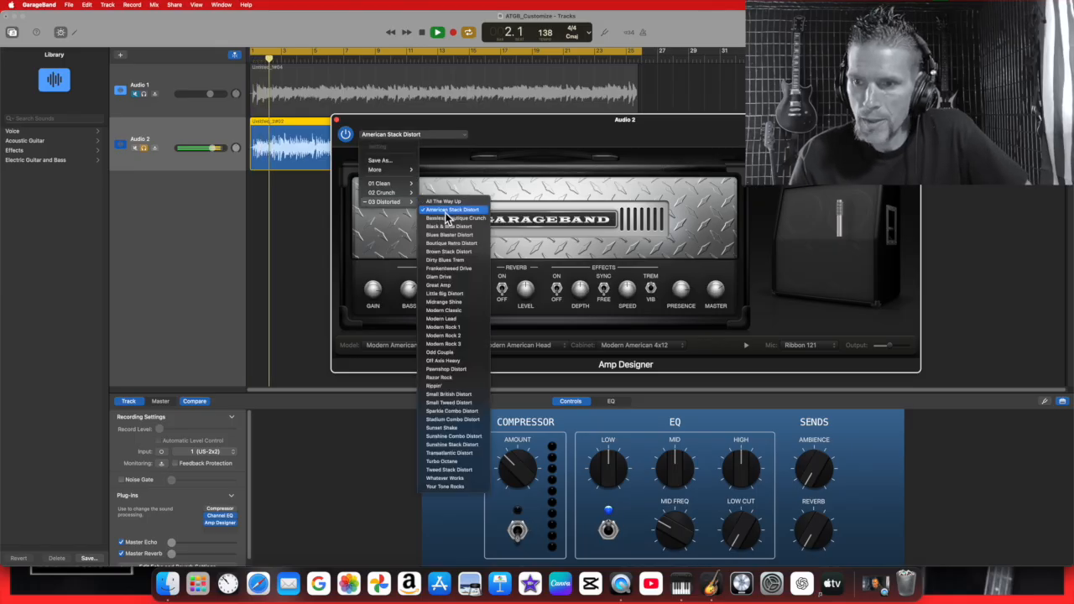
left_click(458, 335)
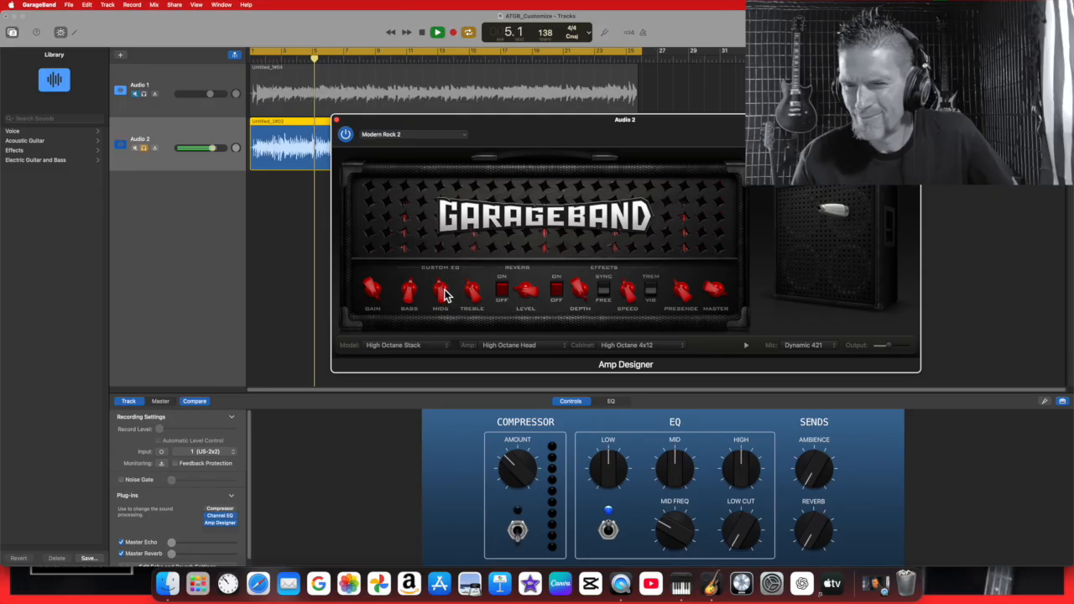
Step: Try the All The Way Up and Modern Rock 3 presets from the Distorted category on Audio 2 during playback
left_click(465, 136)
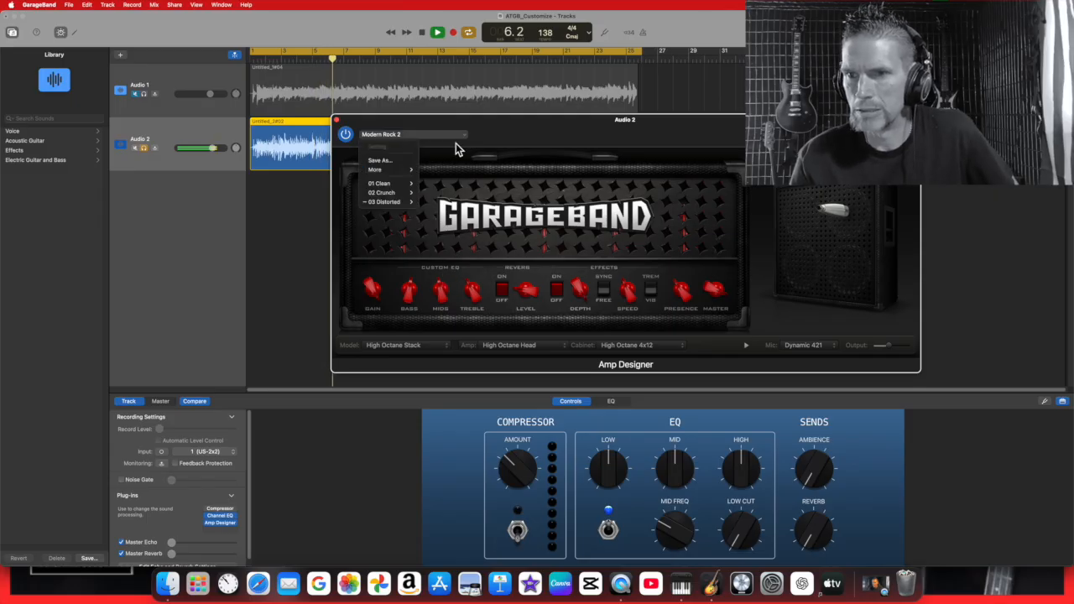
left_click(439, 203)
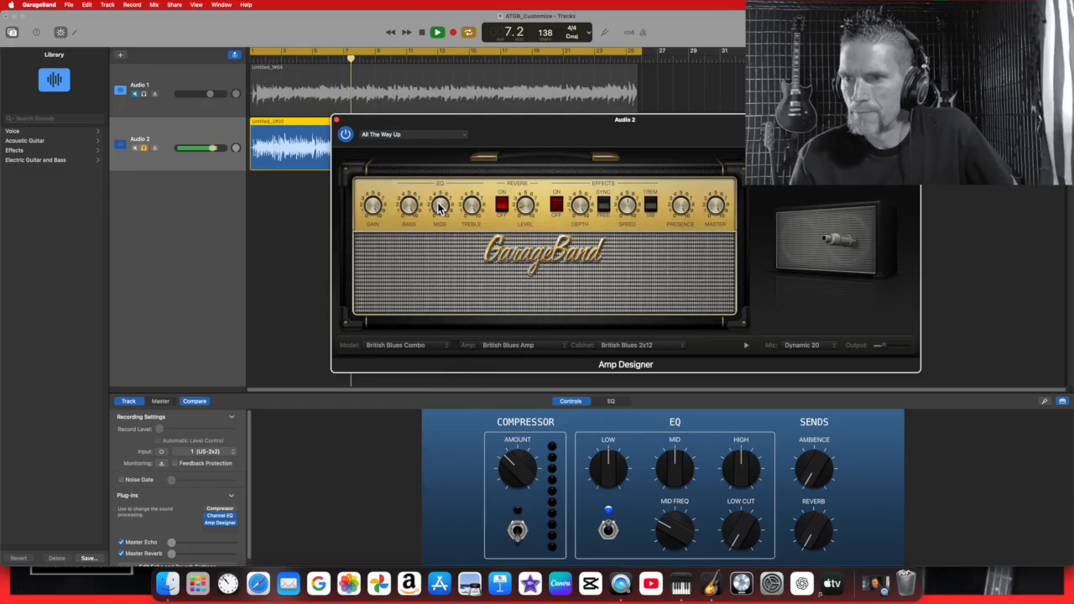
left_click(466, 139)
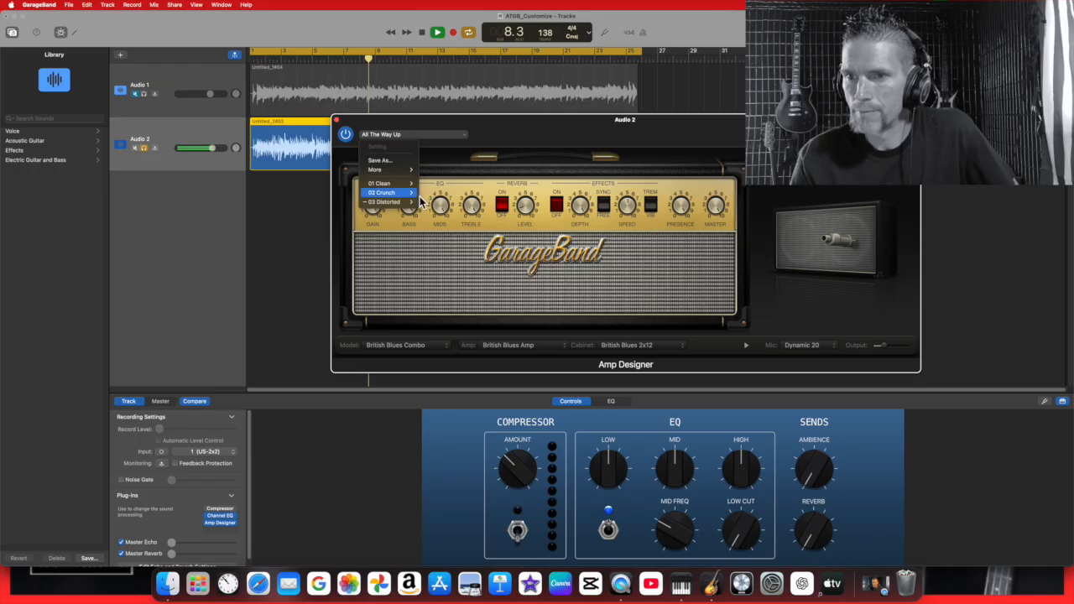
mouse_move(409, 202)
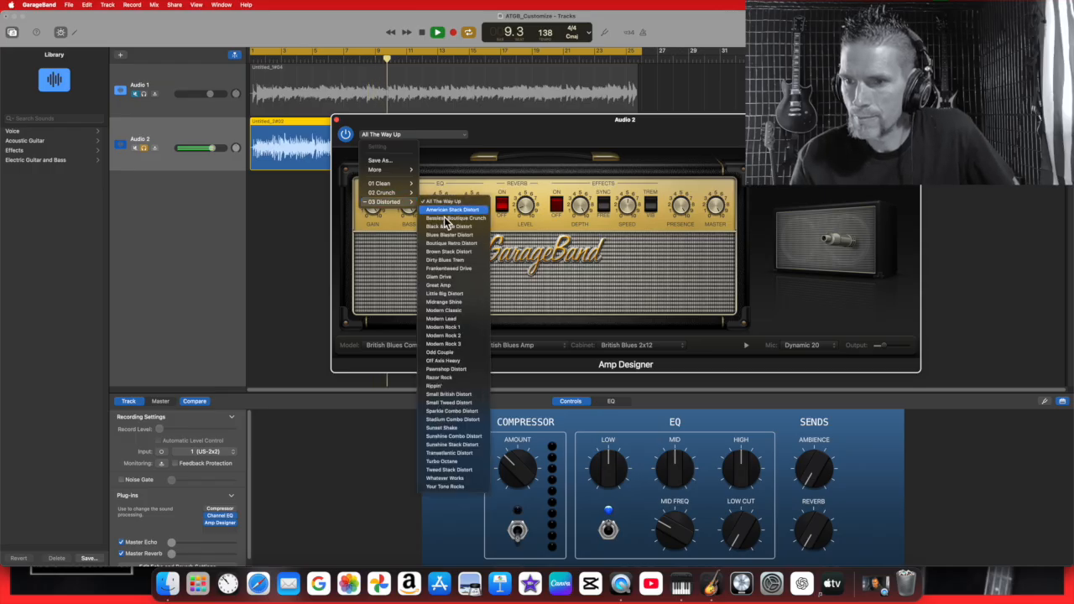
left_click(451, 343)
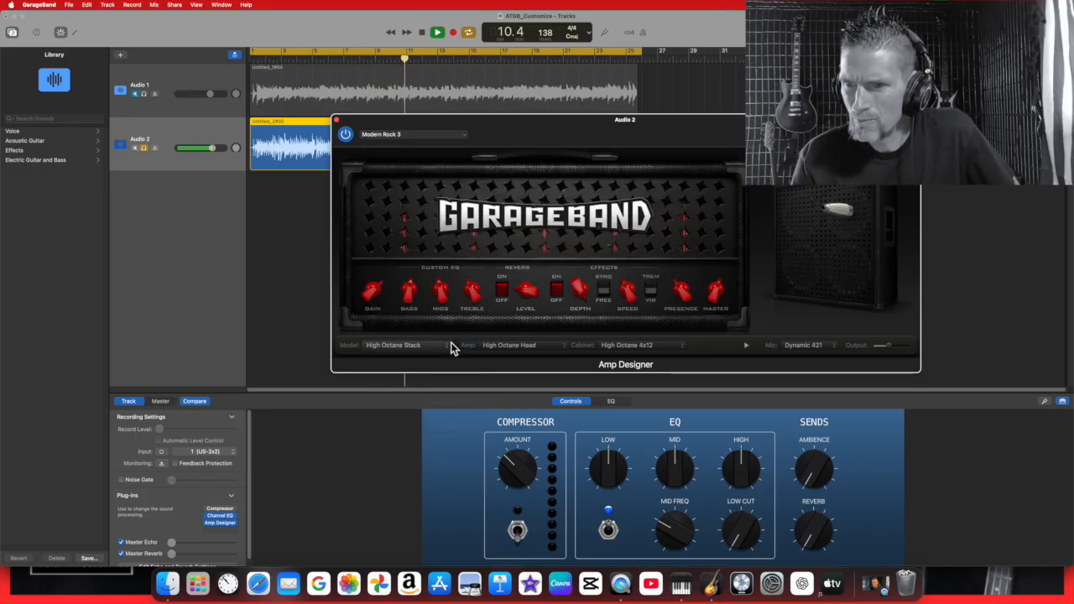
left_click(441, 348)
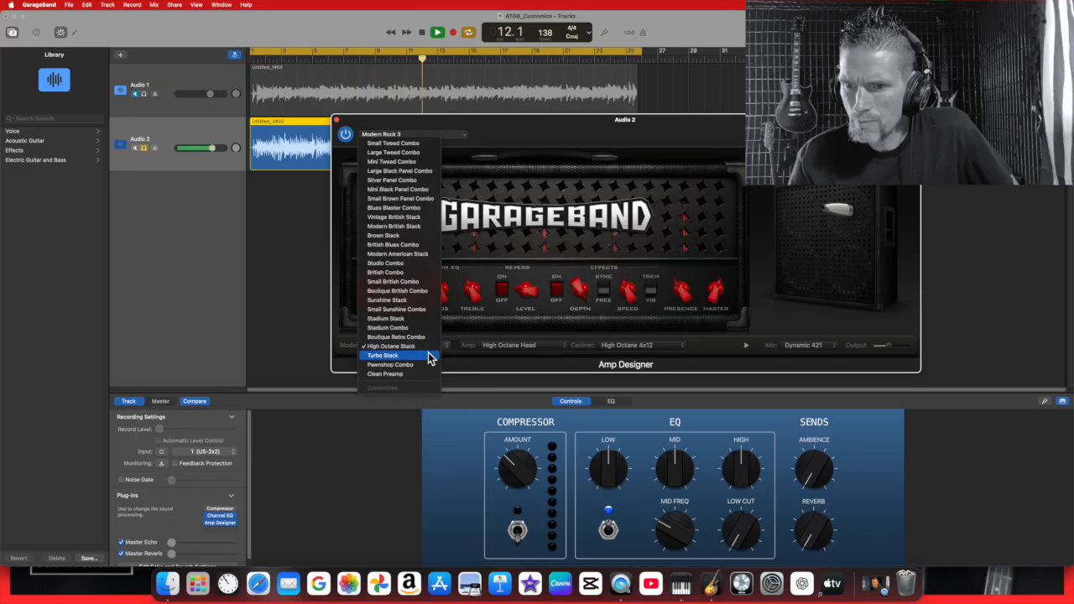
left_click(470, 165)
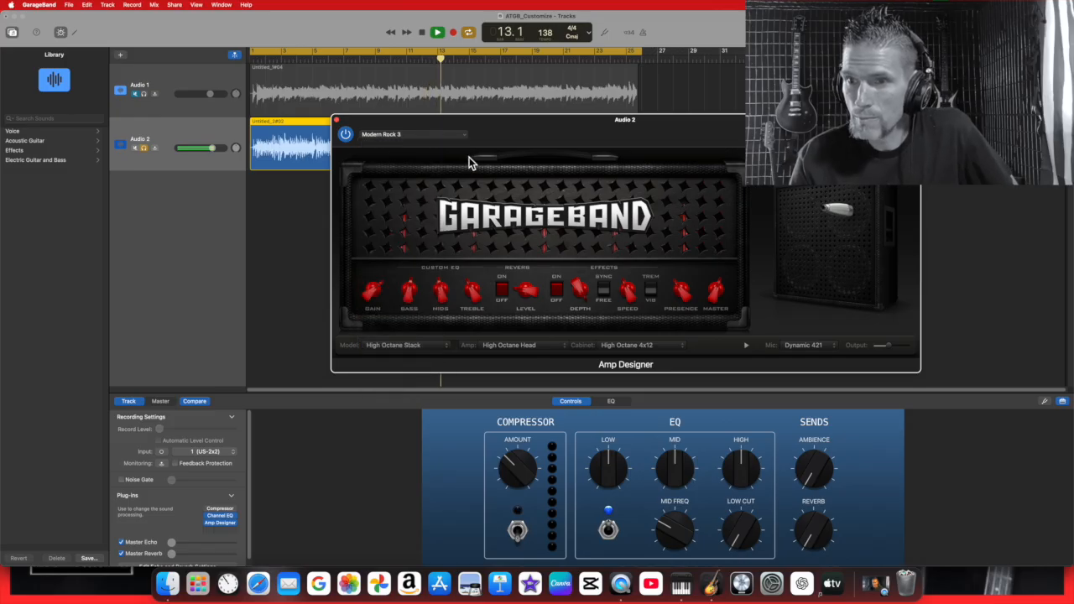
Step: Load the Whatever Works preset from the Distorted category on Audio 2
left_click(466, 136)
mouse_move(411, 203)
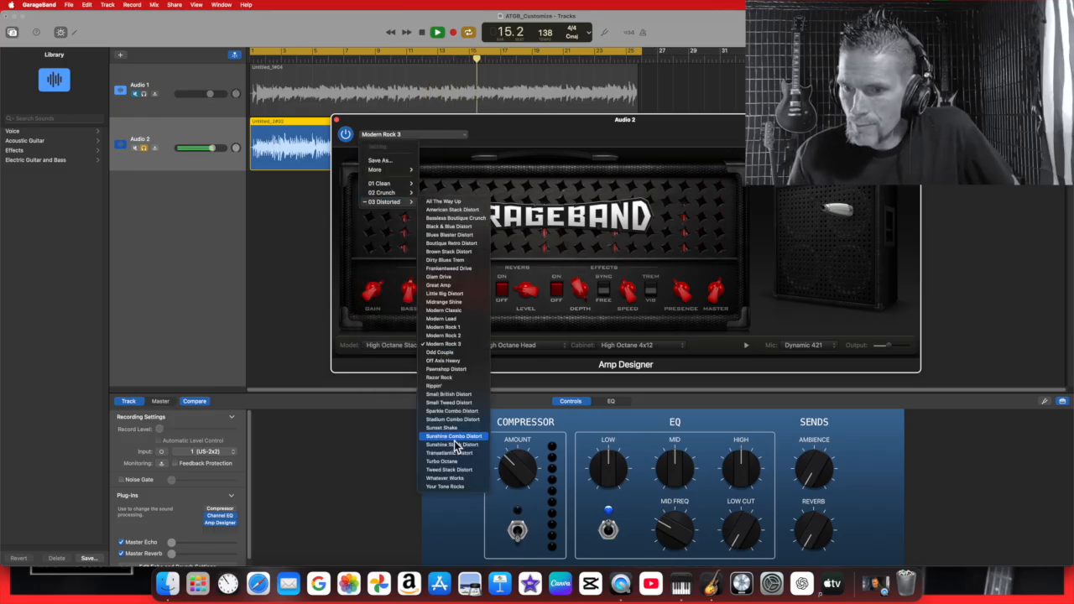
left_click(468, 478)
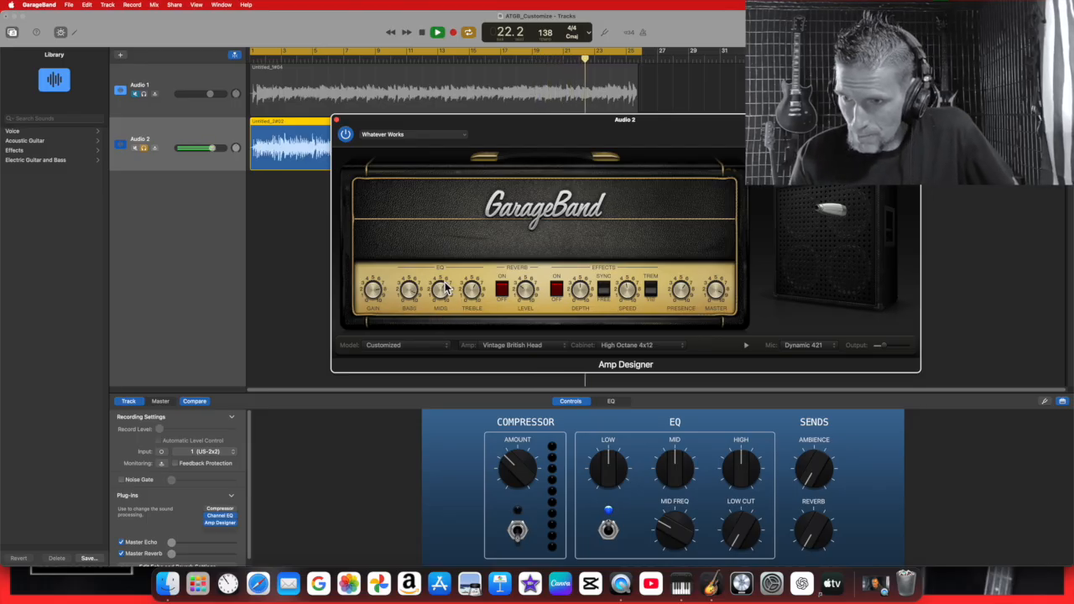
Step: Try the Clean Preamp, Stadium Stack and Sunshine Stack amp models on Audio 2 during playback
left_click(441, 346)
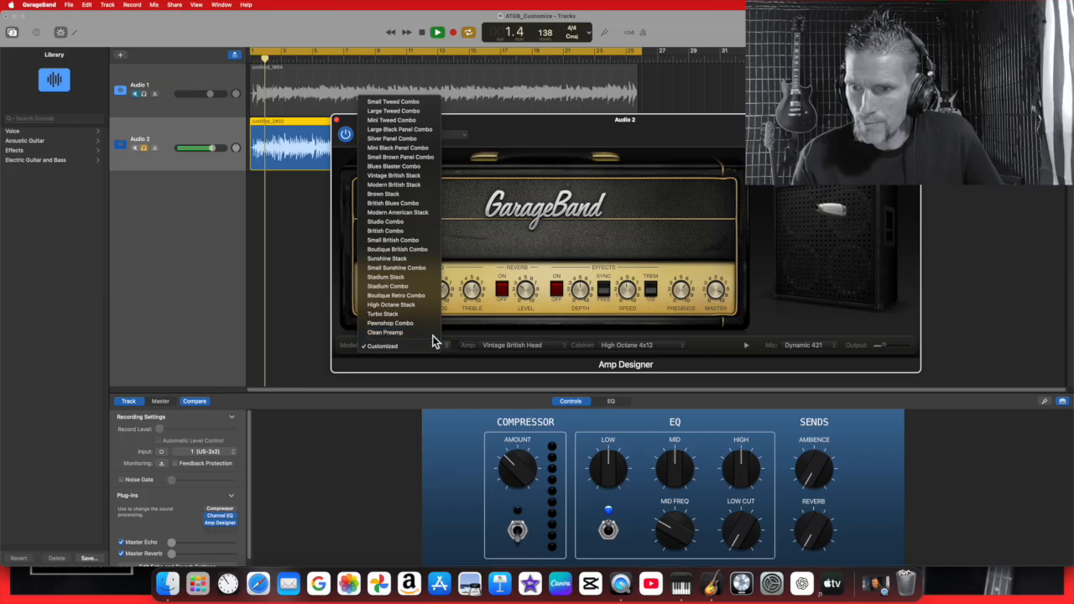
left_click(436, 333)
left_click(447, 345)
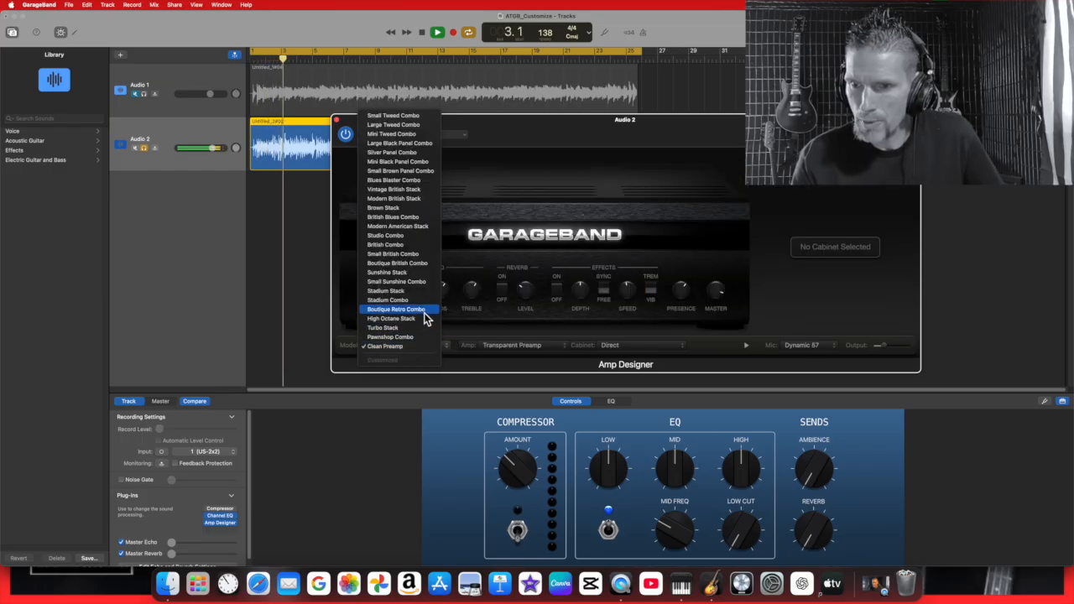
left_click(425, 294)
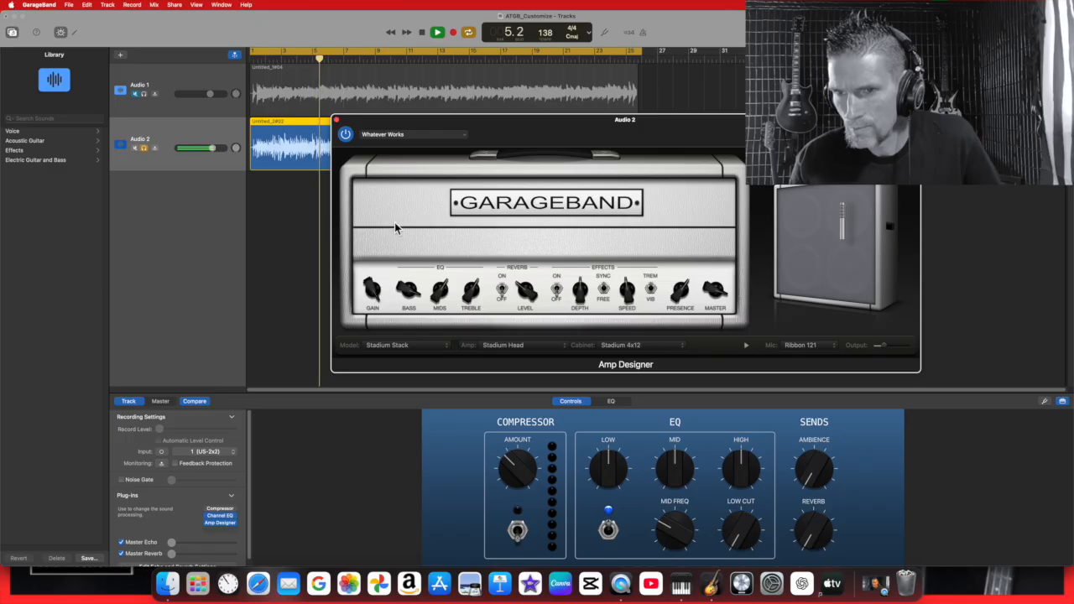
left_click(448, 346)
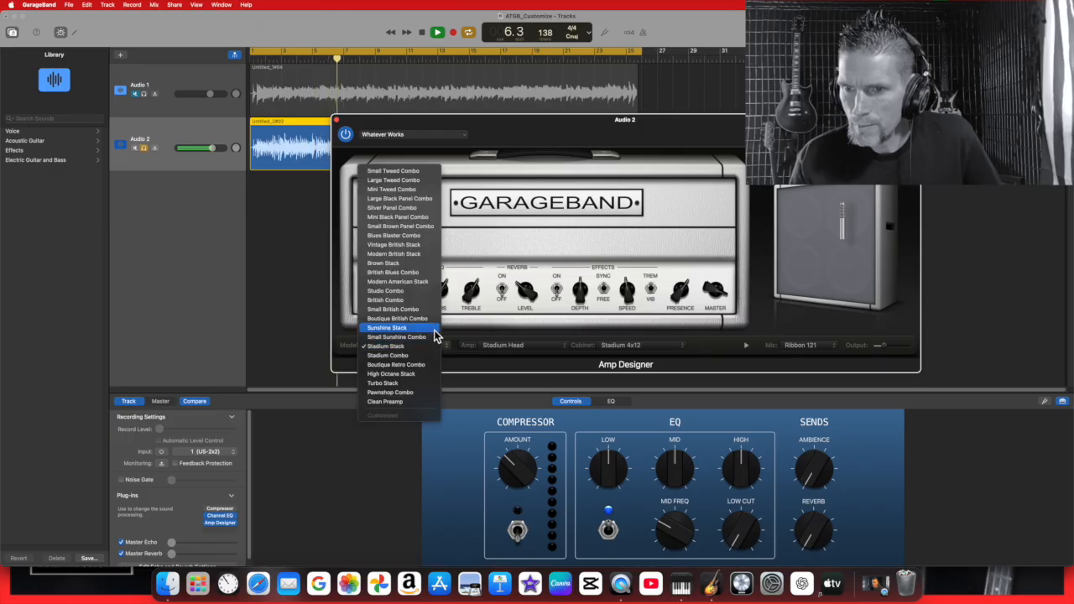
left_click(428, 328)
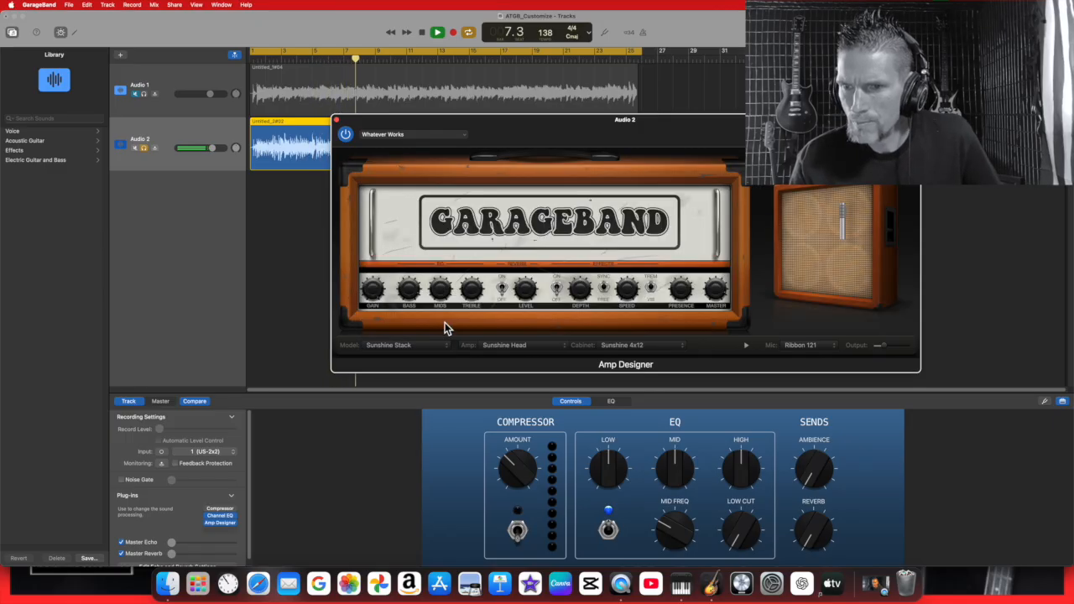
Step: Try the British Combo, Small British Combo and High Octane Stack amp models on Audio 2 during playback
left_click(447, 346)
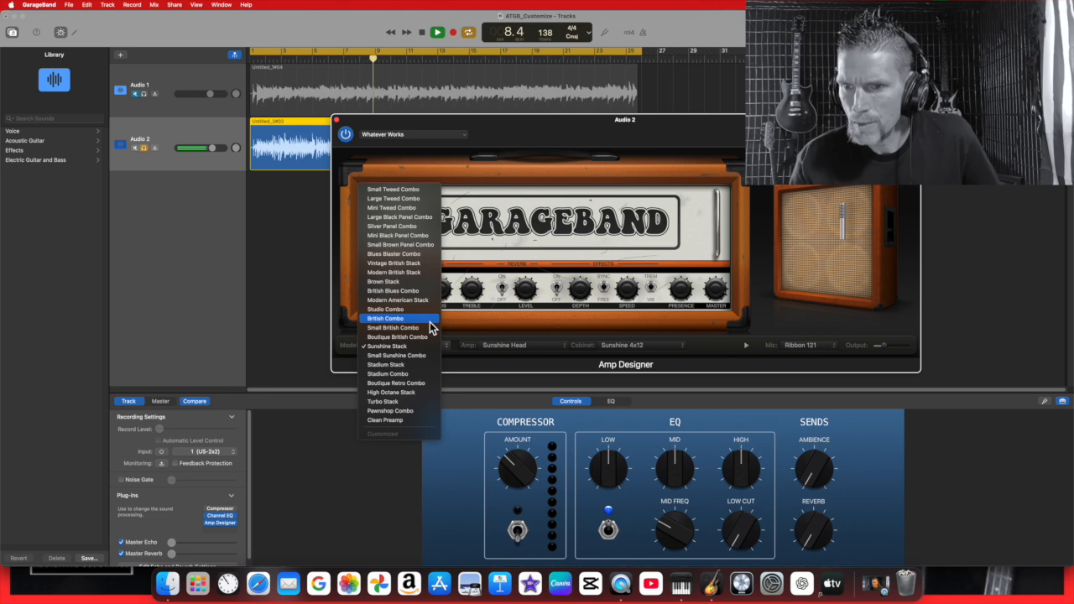
left_click(450, 315)
left_click(443, 347)
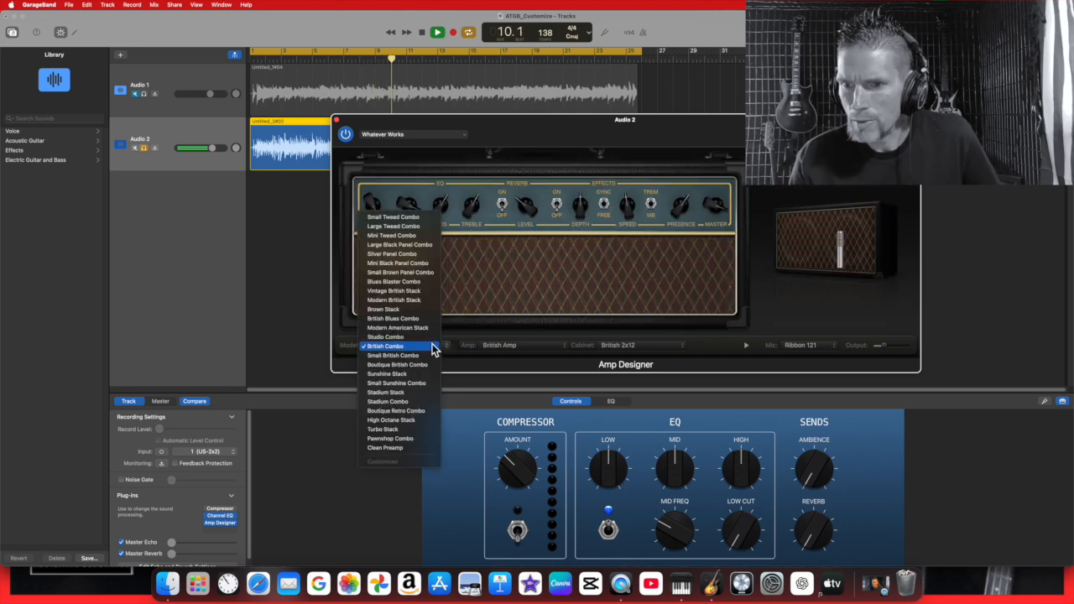
left_click(435, 356)
left_click(446, 346)
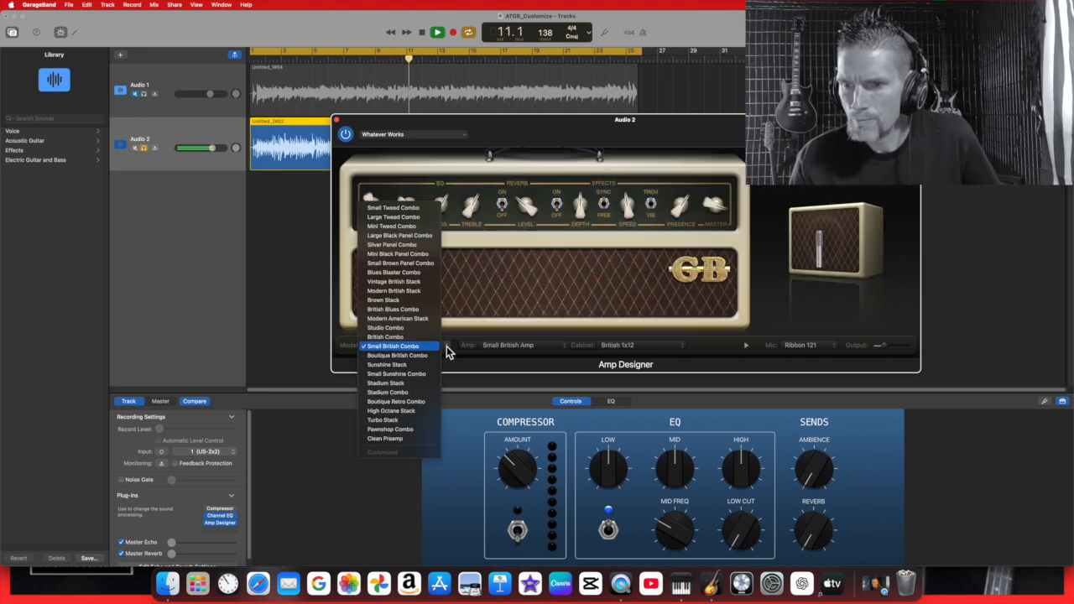
left_click(421, 412)
left_click(446, 348)
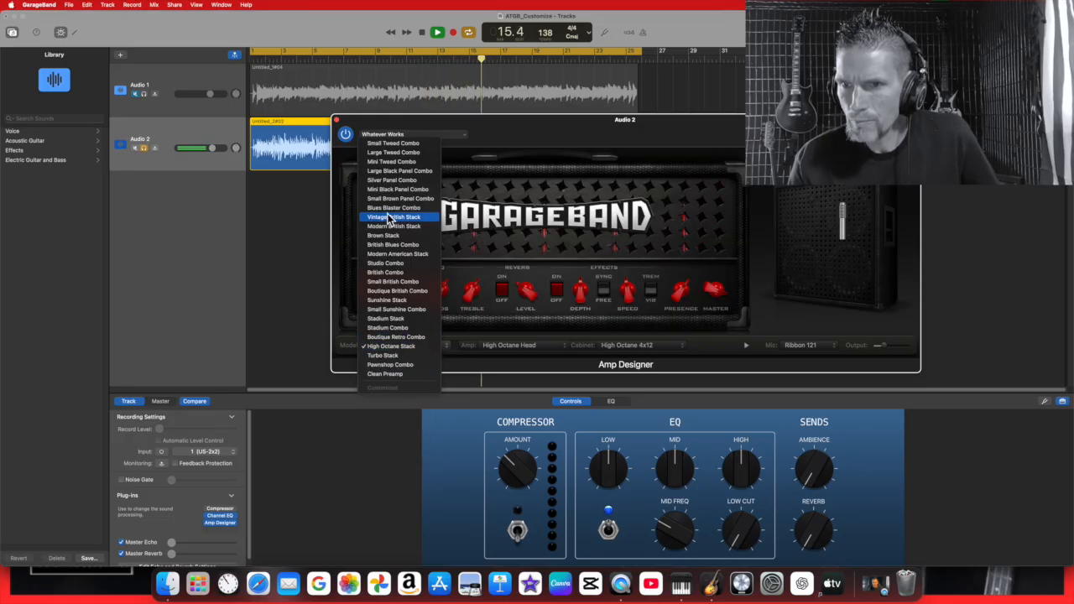
left_click(496, 137)
Step: Reload the Whatever Works preset from the Distorted category to restore its original amp and cabinet pairing
left_click(464, 135)
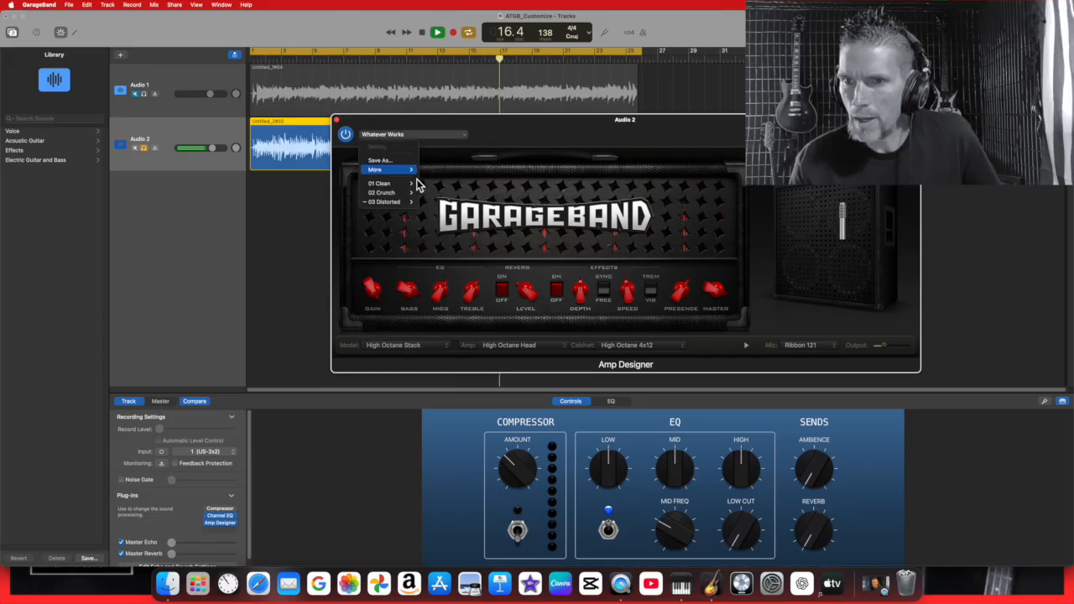
mouse_move(395, 201)
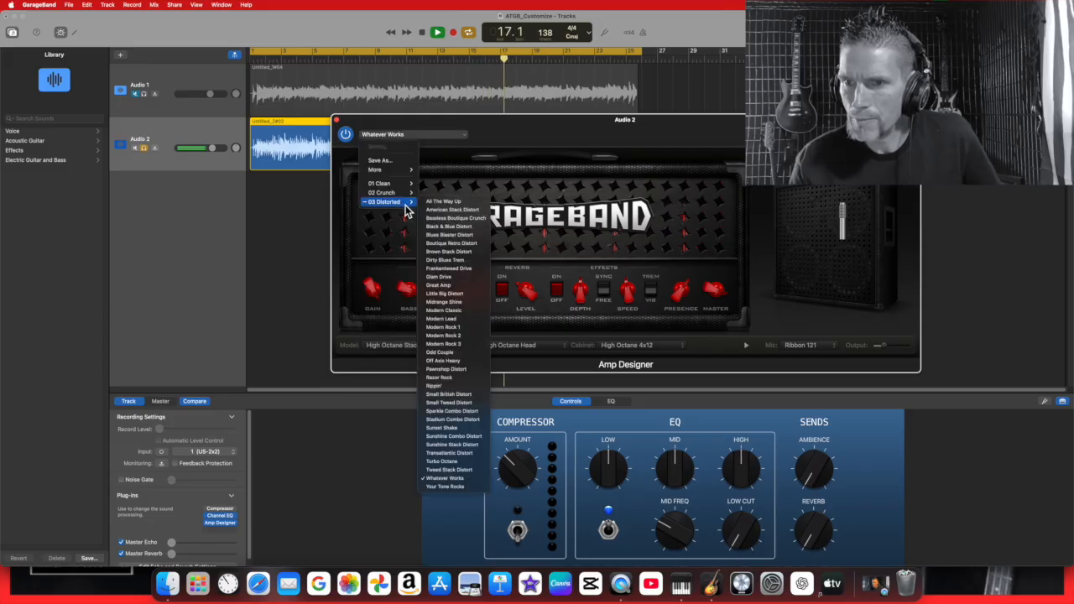
left_click(445, 480)
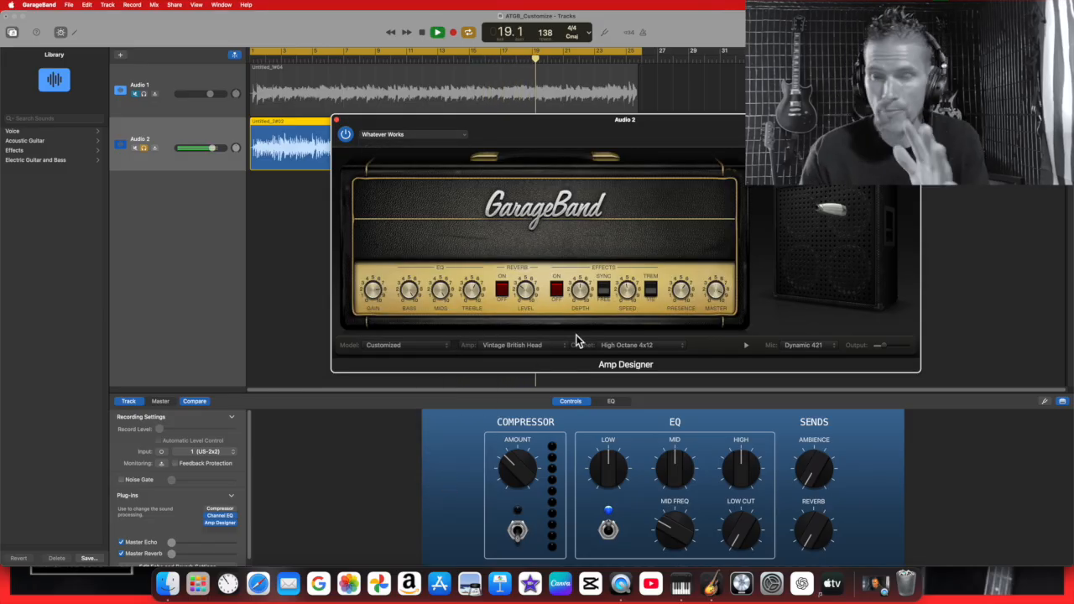
Step: Try the Stadium 4x12, British 1x12 and Brown 4x12 cabinets with the Vintage British Head
left_click(682, 347)
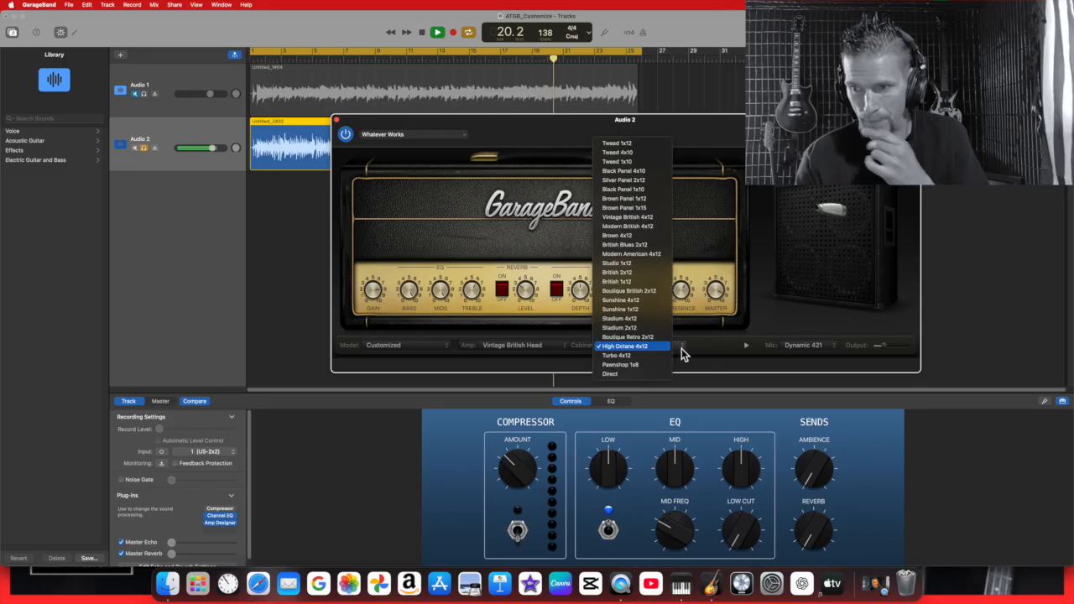
left_click(645, 319)
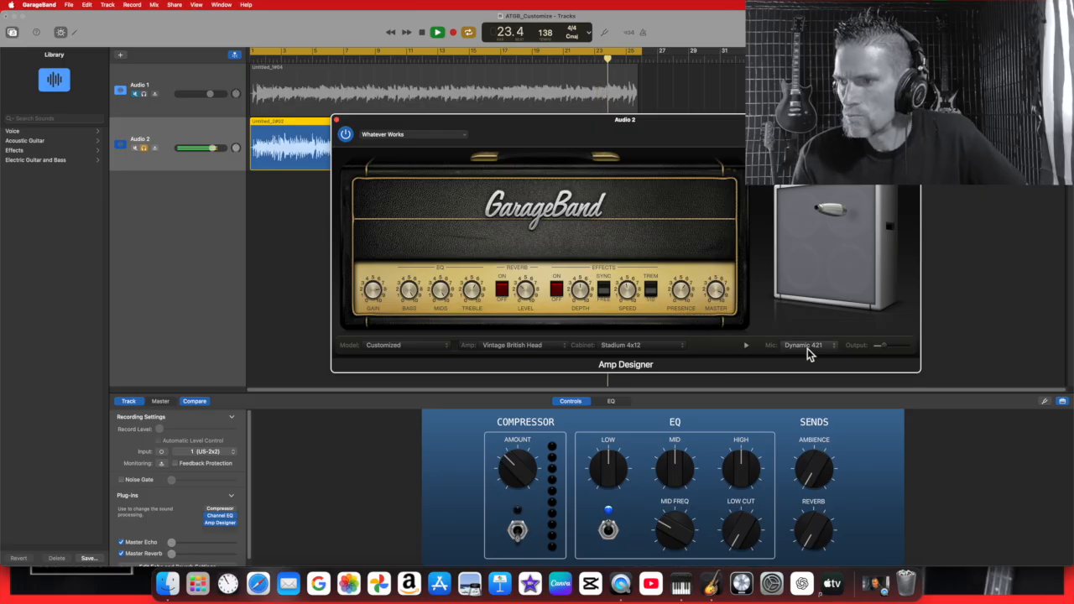
left_click(685, 345)
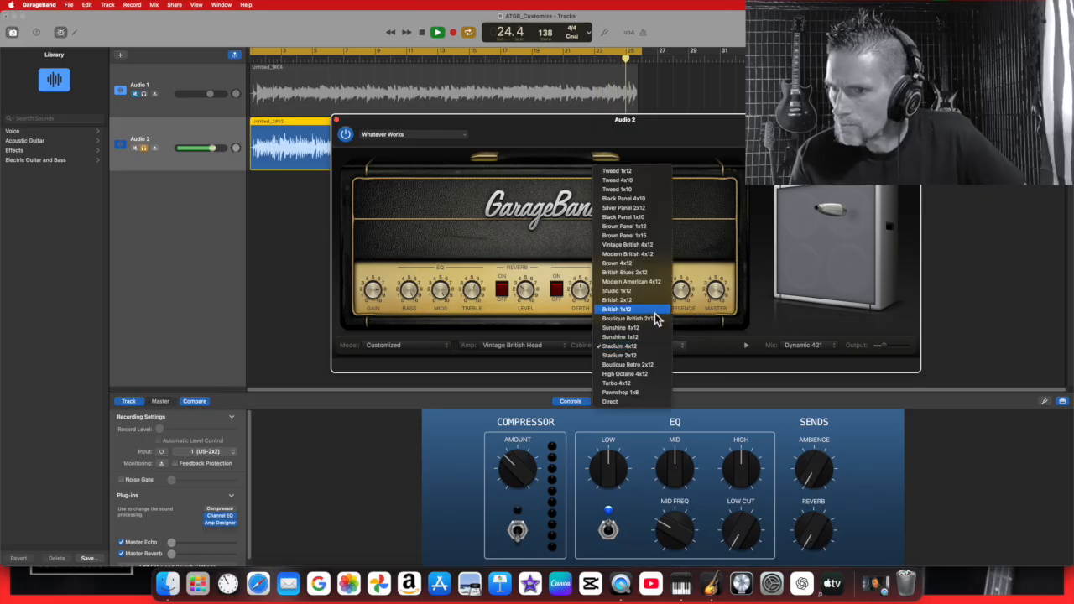
left_click(654, 311)
left_click(679, 343)
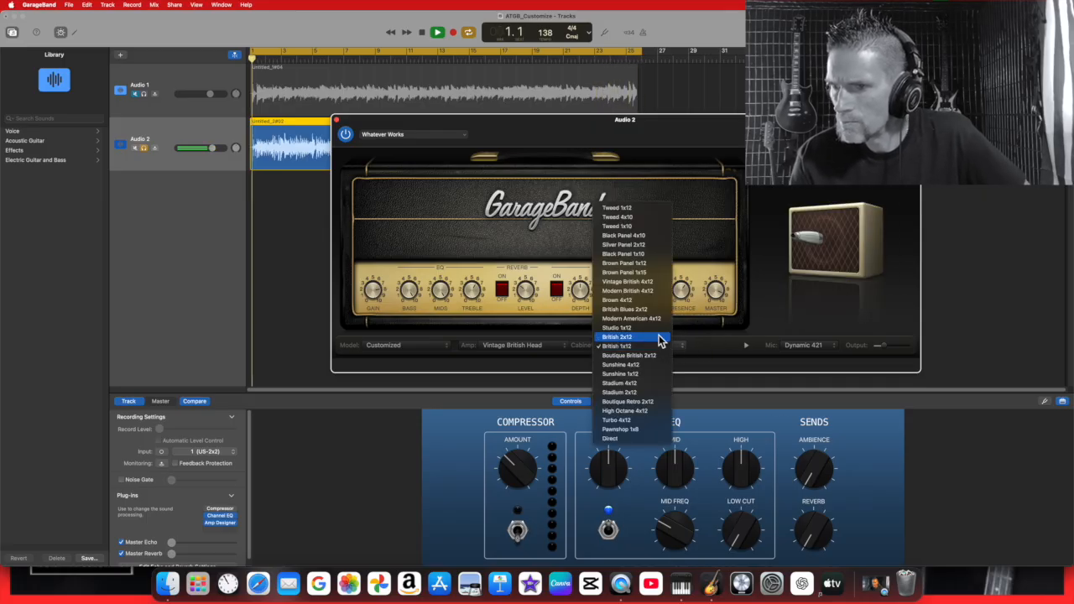
left_click(660, 302)
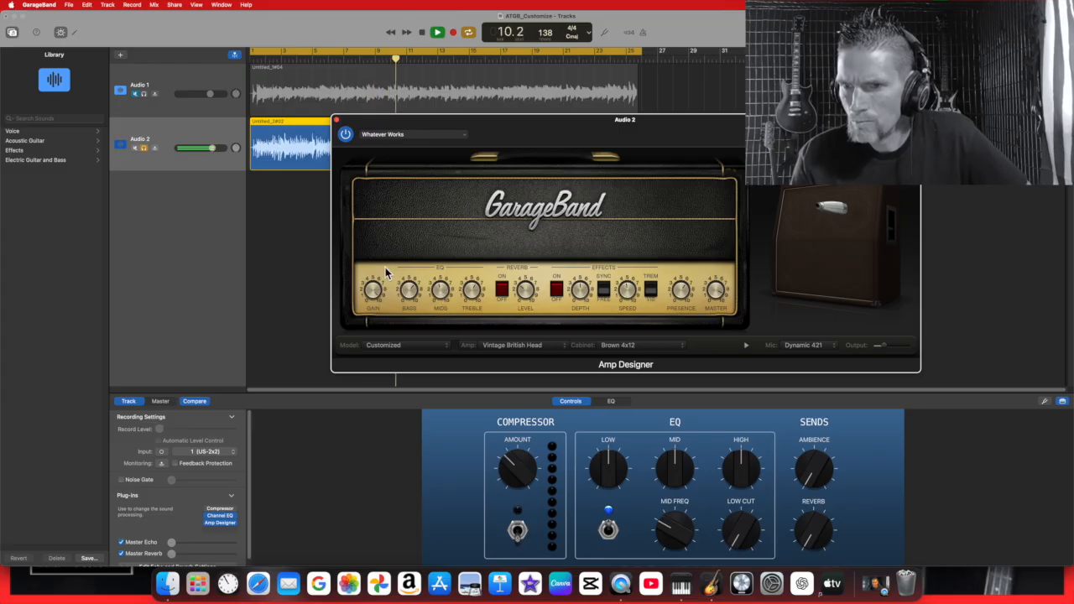
Step: Try the British Blues 2x12 and Modern British 4x12 cabinets with the Vintage British Head
left_click(684, 345)
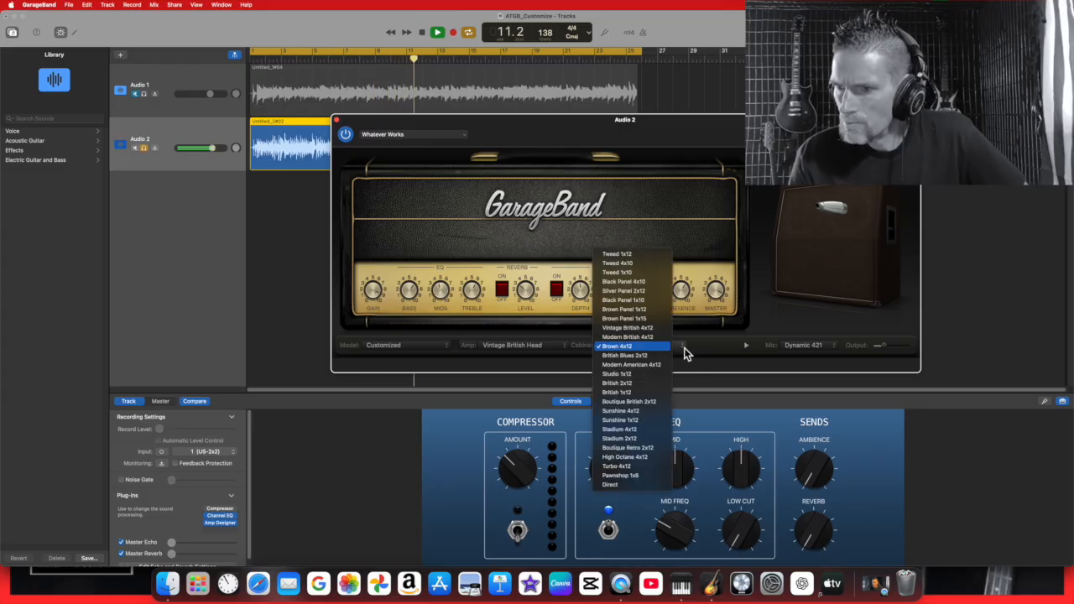
left_click(664, 357)
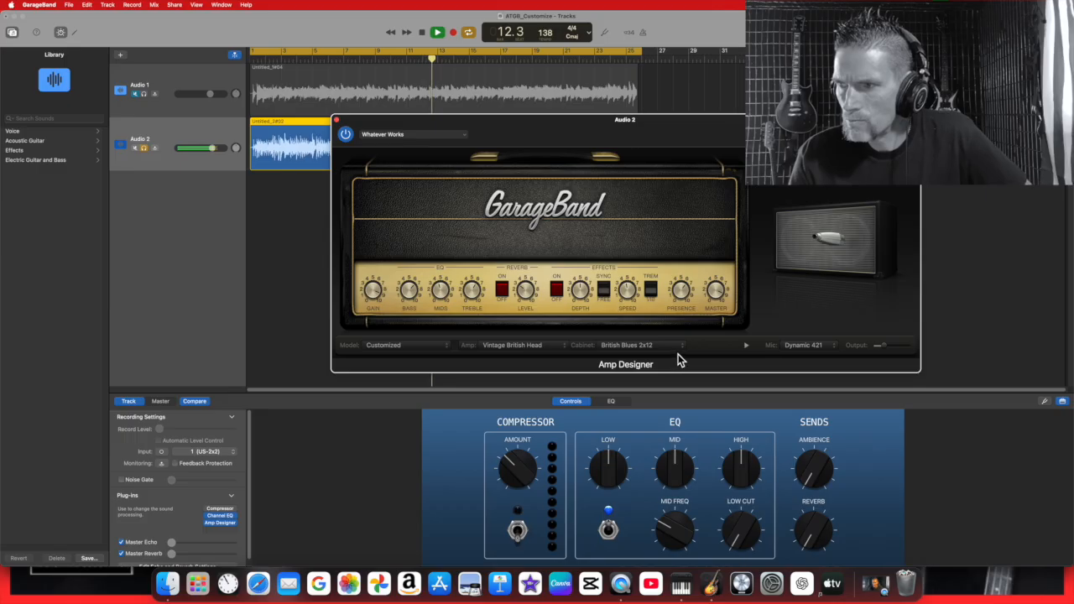
left_click(685, 349)
left_click(672, 330)
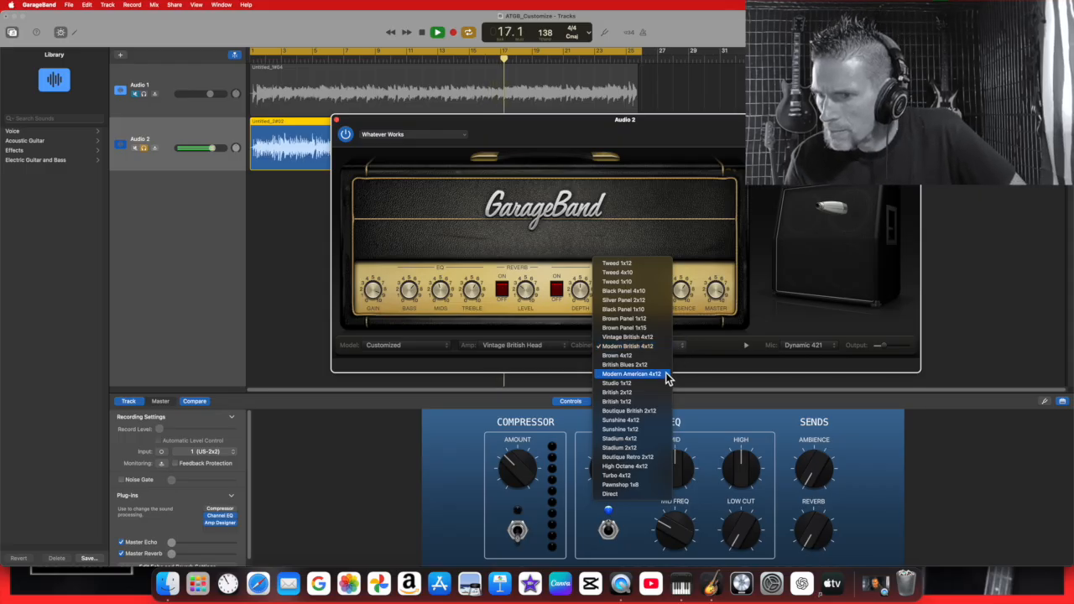
Step: Set Audio 2's cabinet to Modern American 4x12 and its microphone to Dynamic 57
left_click(667, 375)
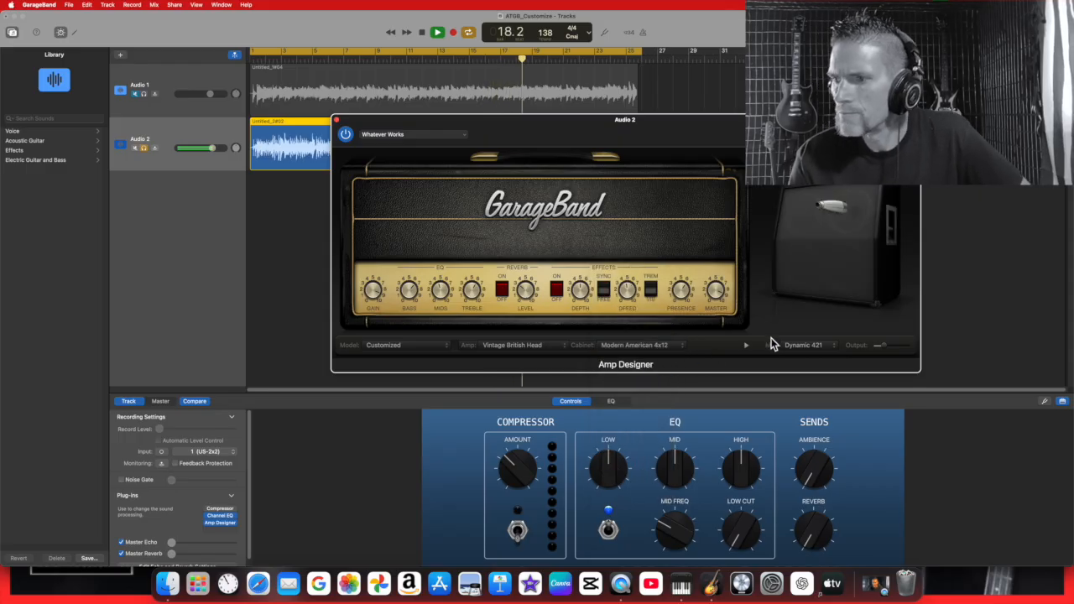
left_click(833, 353)
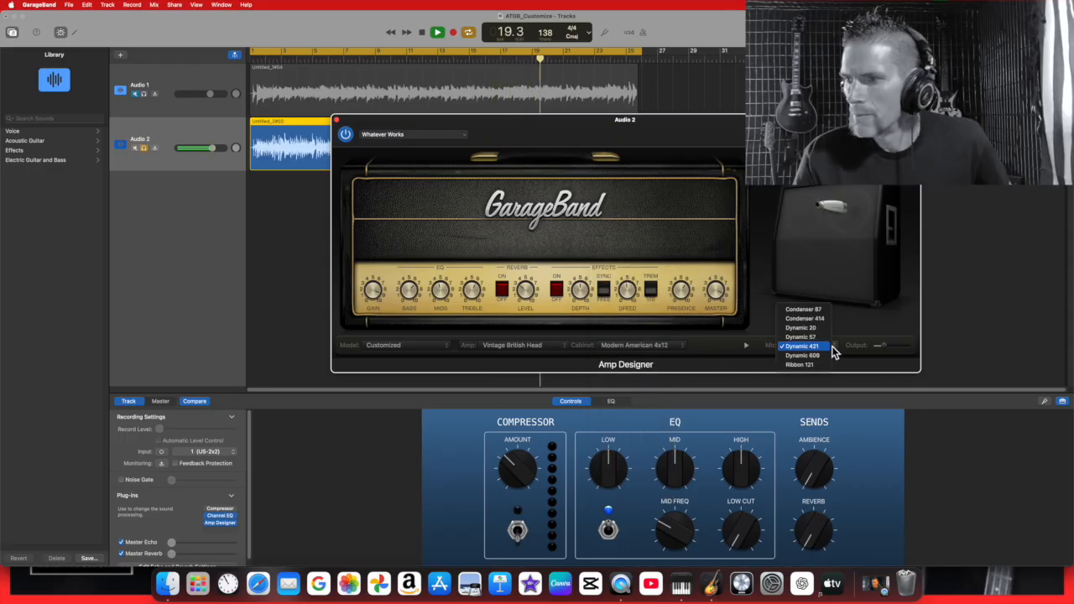
left_click(822, 339)
Step: Slightly adjust the microphone's position in front of the cabinet while playing Audio 2, and stop playback
mouse_move(812, 316)
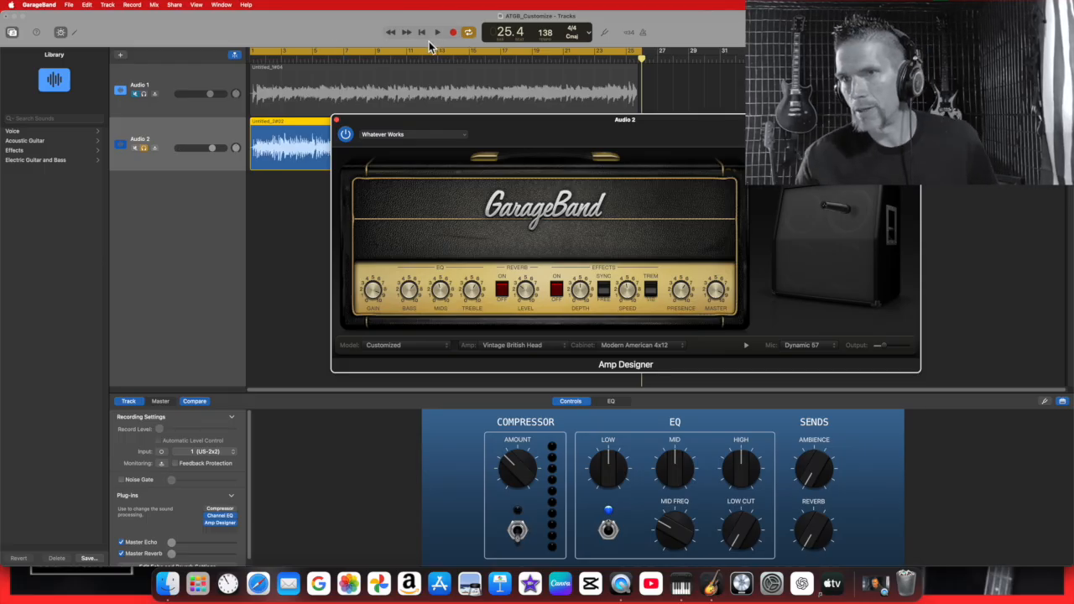
left_click(436, 39)
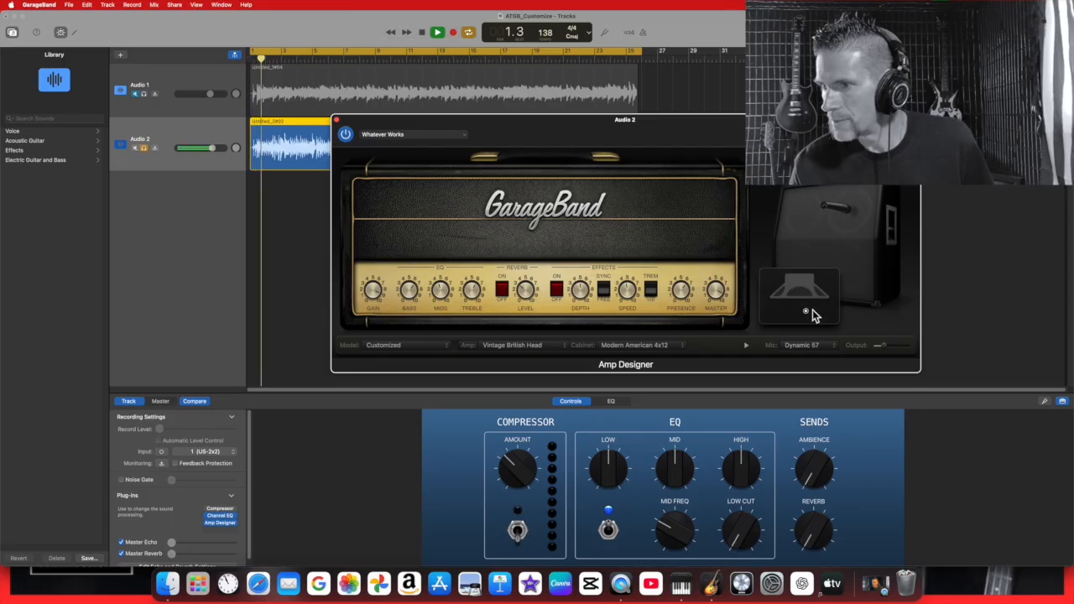
mouse_move(809, 312)
left_mouse_down()
mouse_move(844, 306)
mouse_move(799, 309)
mouse_move(798, 329)
mouse_move(807, 309)
left_mouse_up()
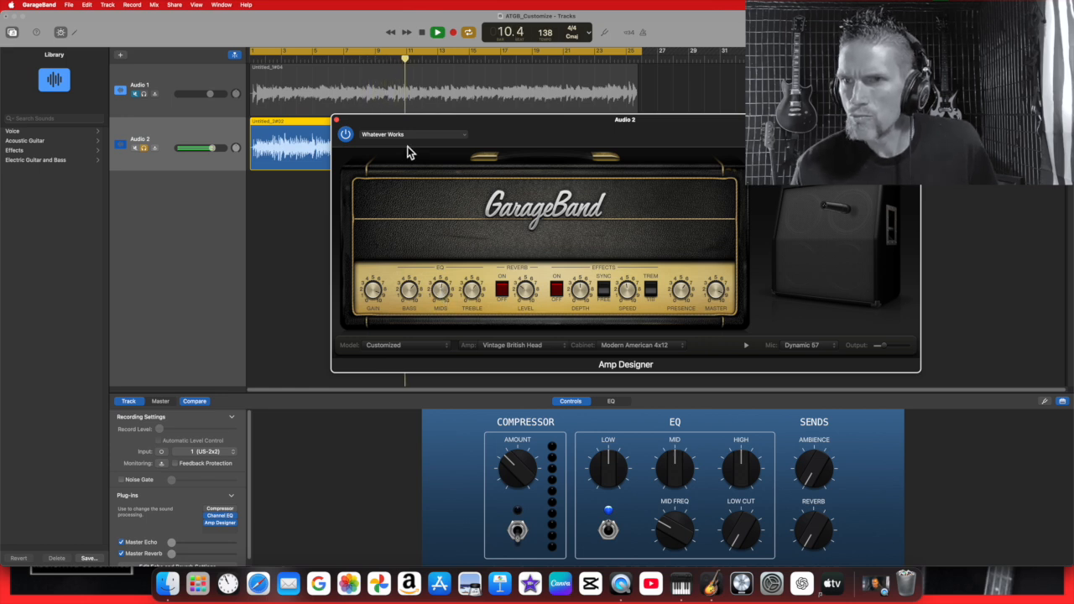
left_click(421, 32)
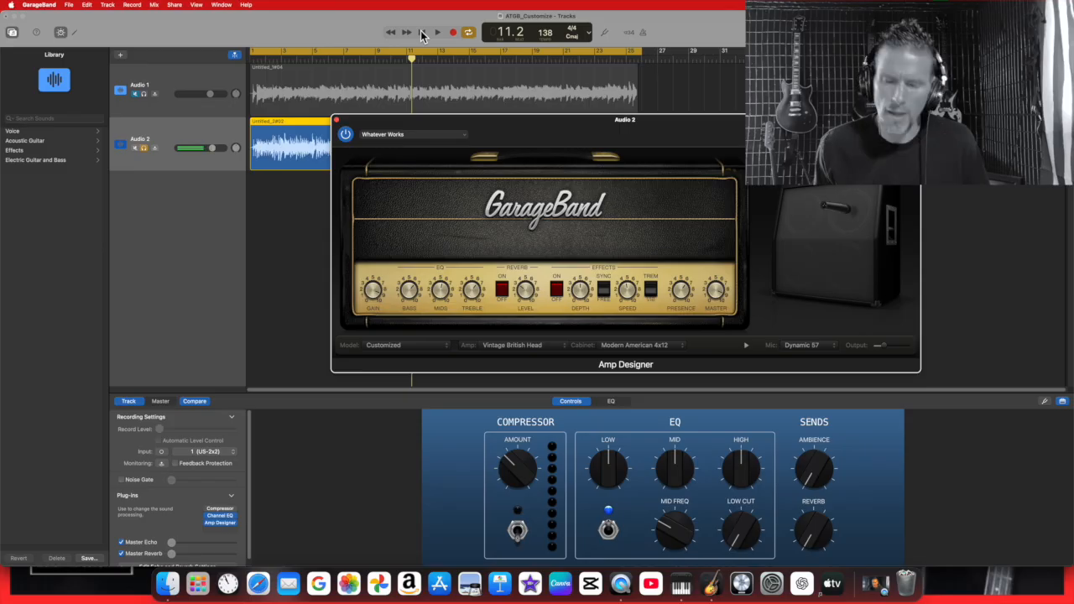